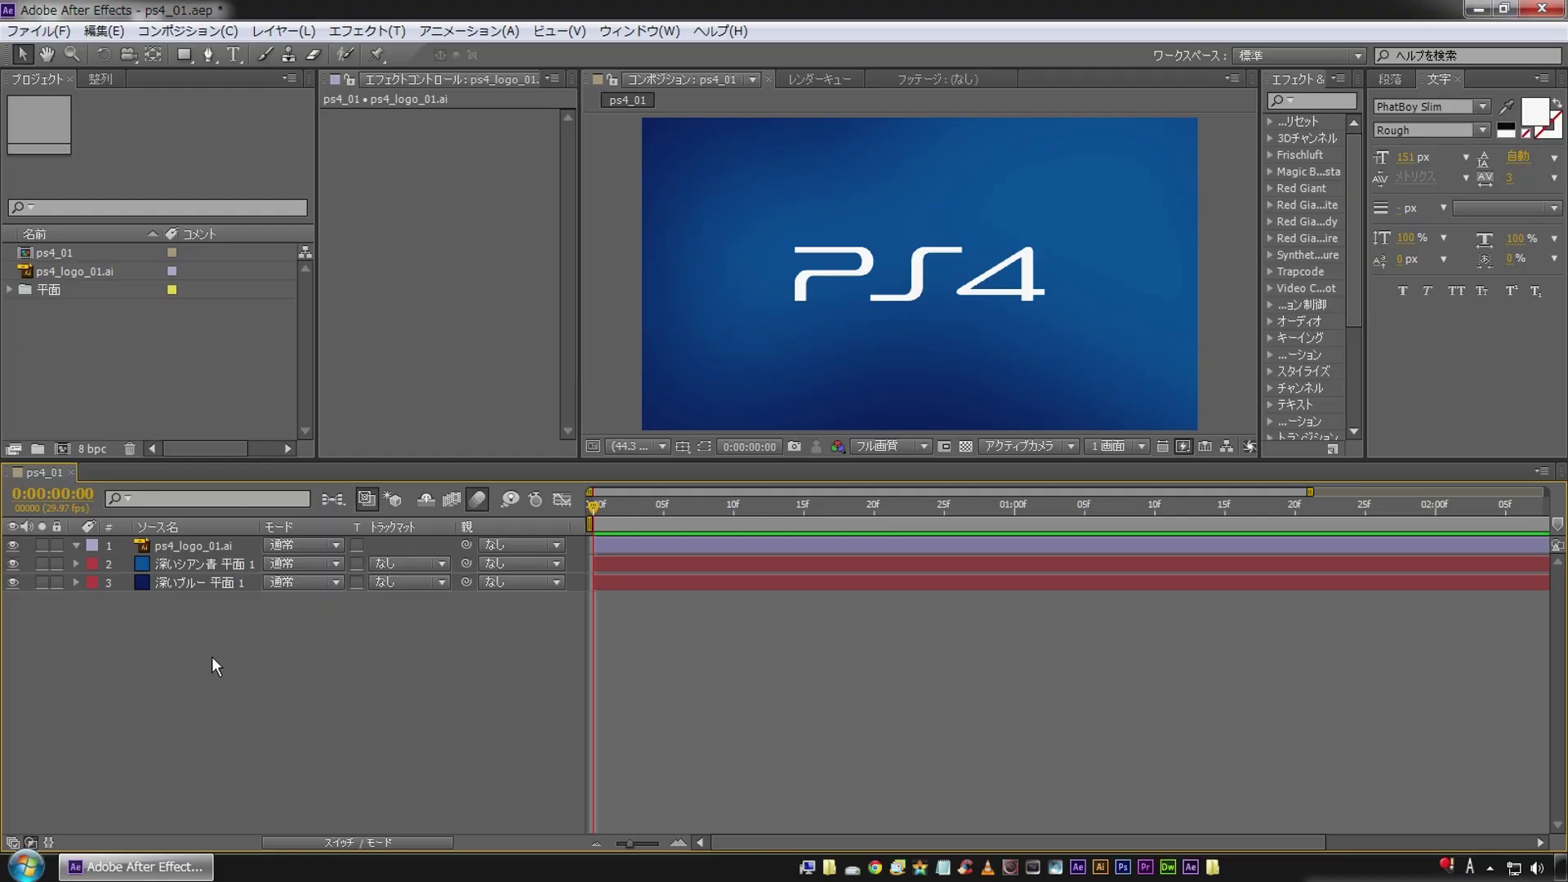
Step: Compare the look with the cyan solid hidden and shown, then select ps4_logo_01.ai
left_click(188, 581)
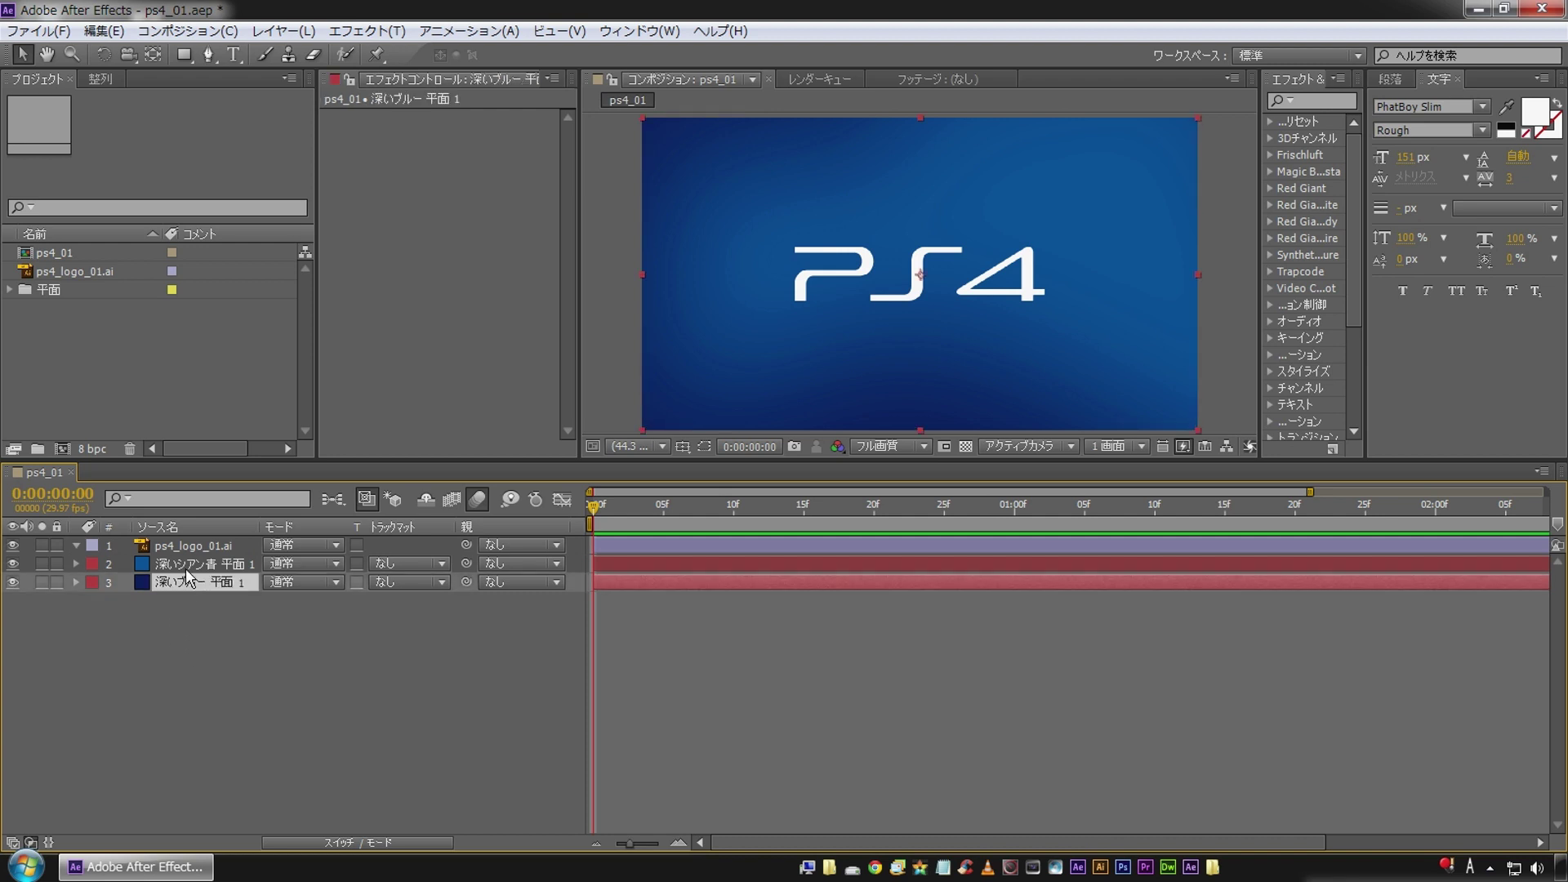
left_click(186, 563)
left_click(13, 563)
left_click(13, 563)
left_click(4, 549)
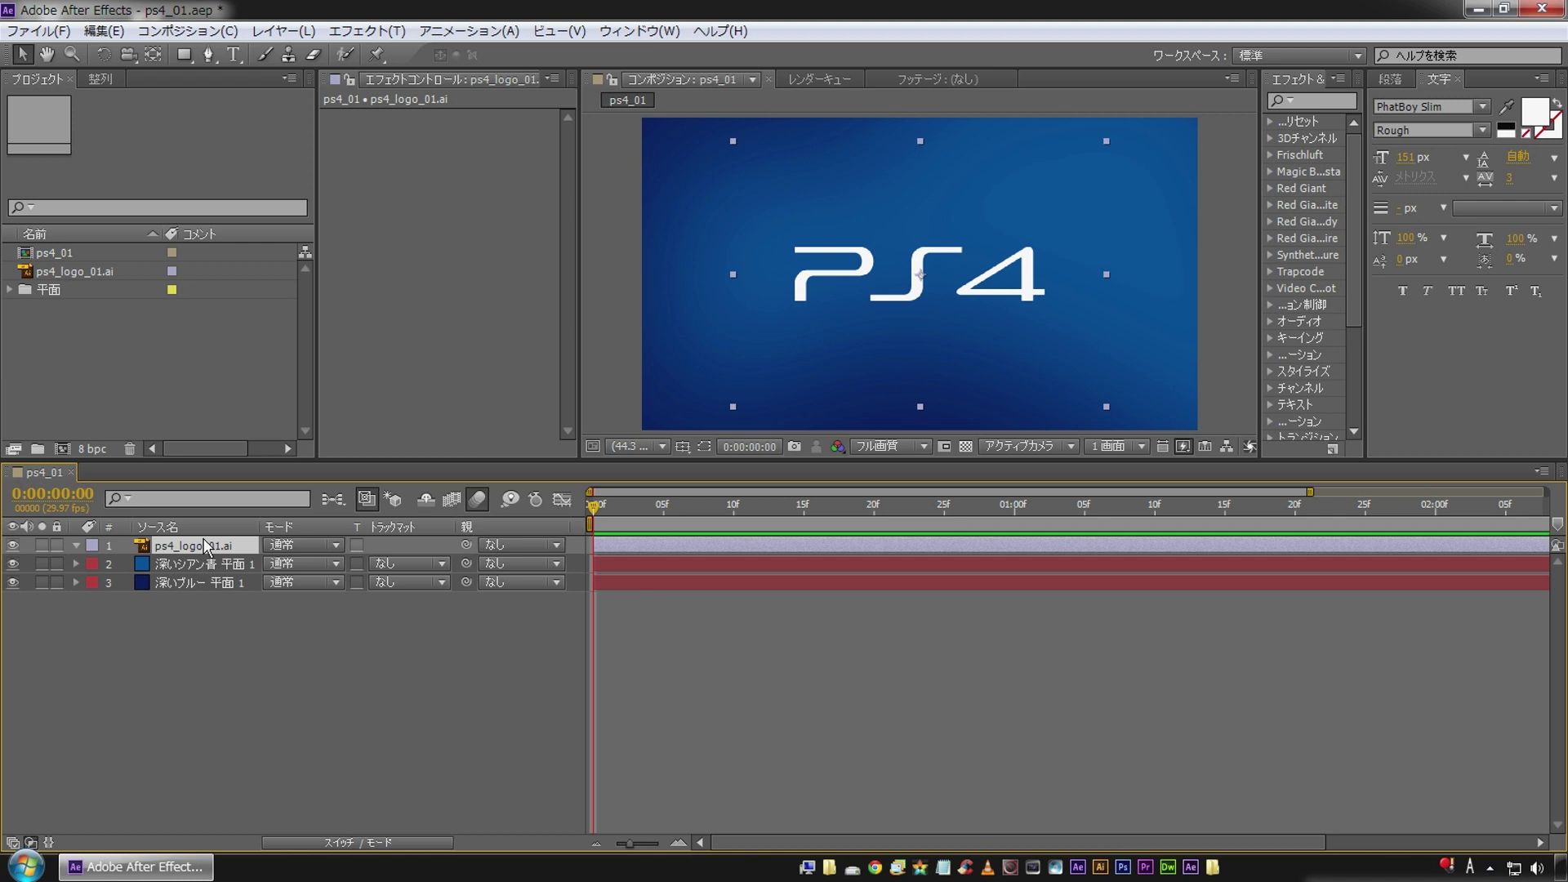
Step: Zoom to 100% and trace Mask 1 with the Pen tool along the P
key("period")
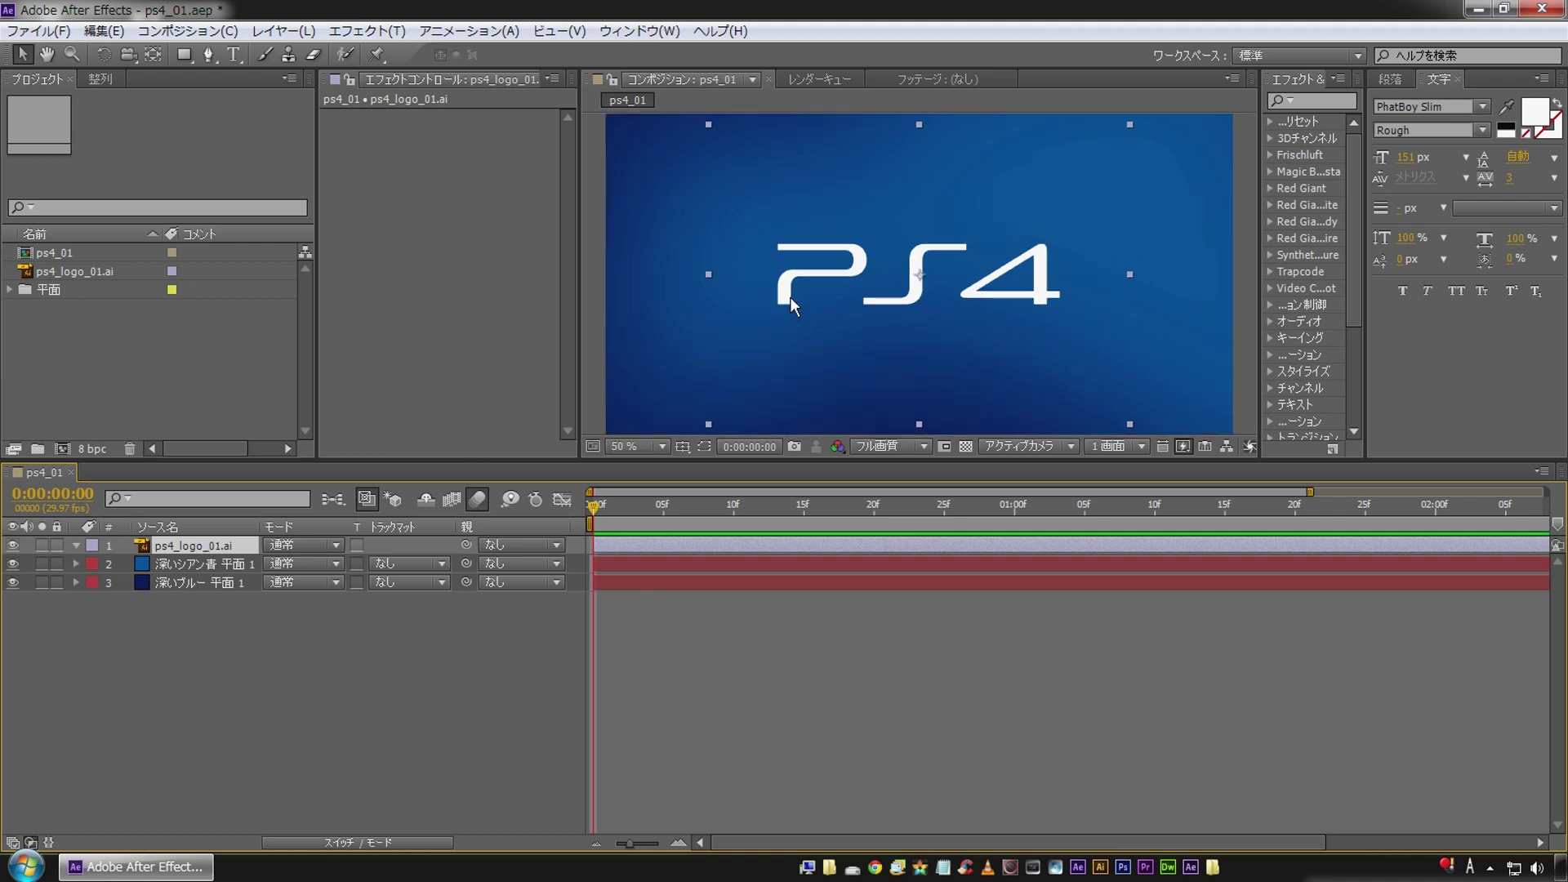
key("period")
key("period")
left_click(209, 55)
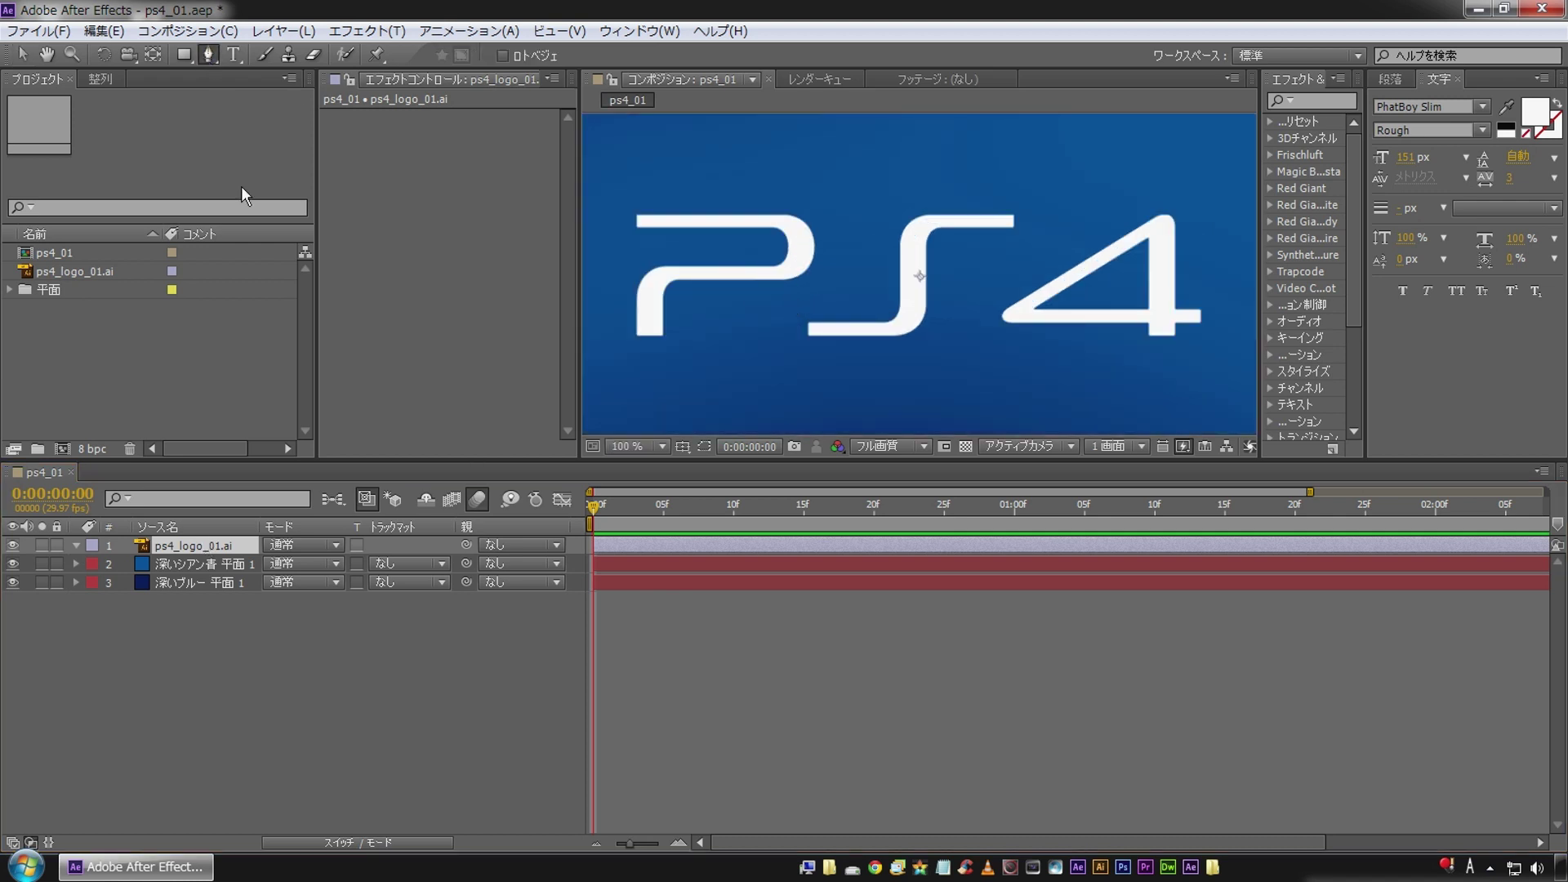
left_click(186, 545)
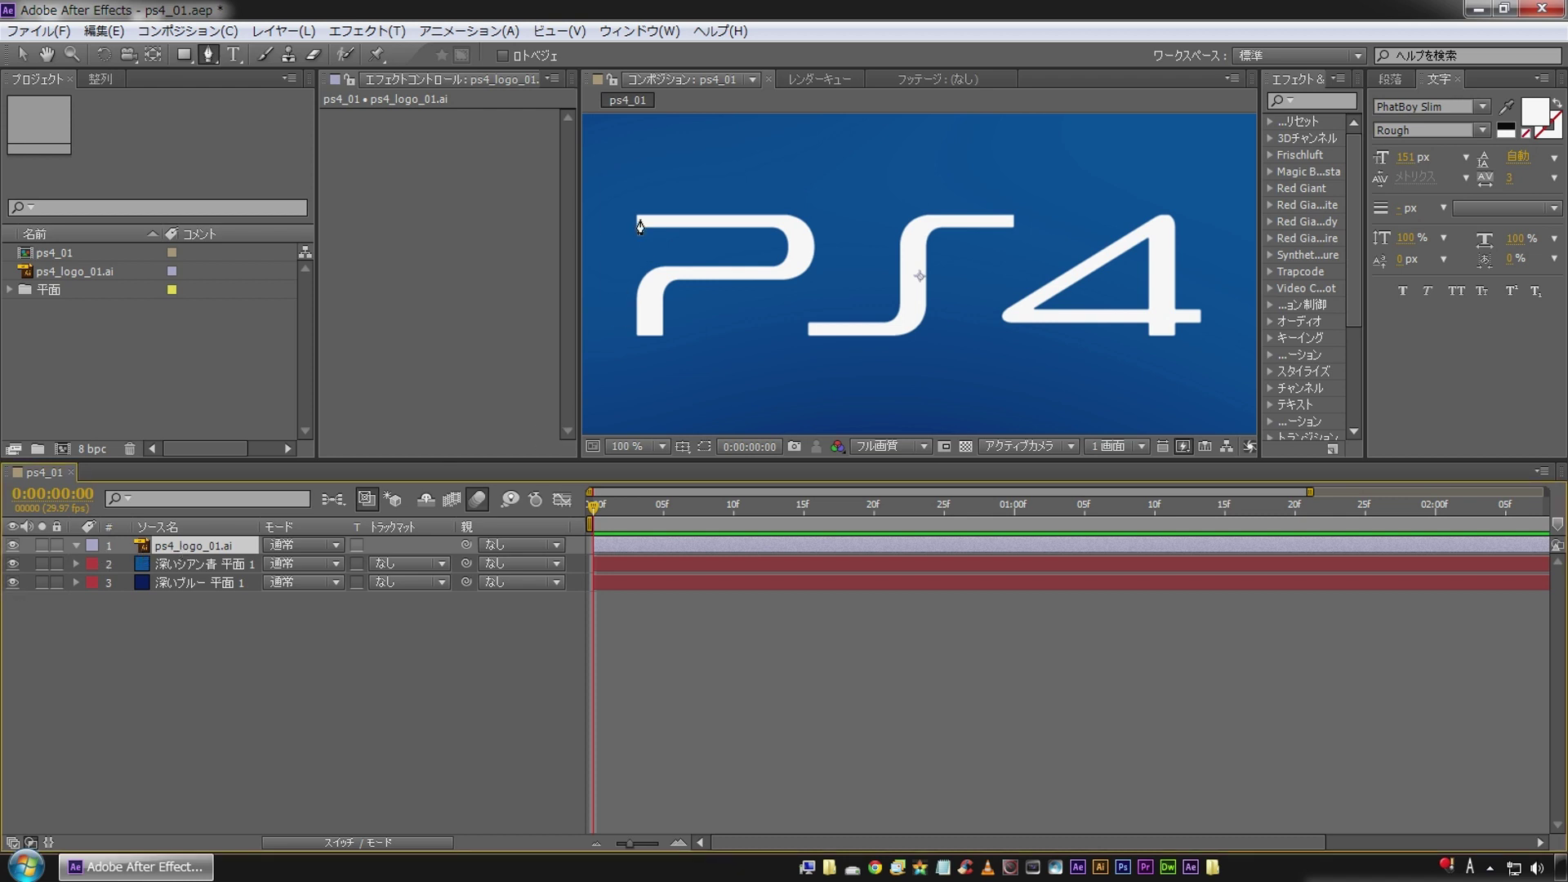
left_click(639, 219)
left_click(794, 219)
left_click_drag(792, 268, 765, 276)
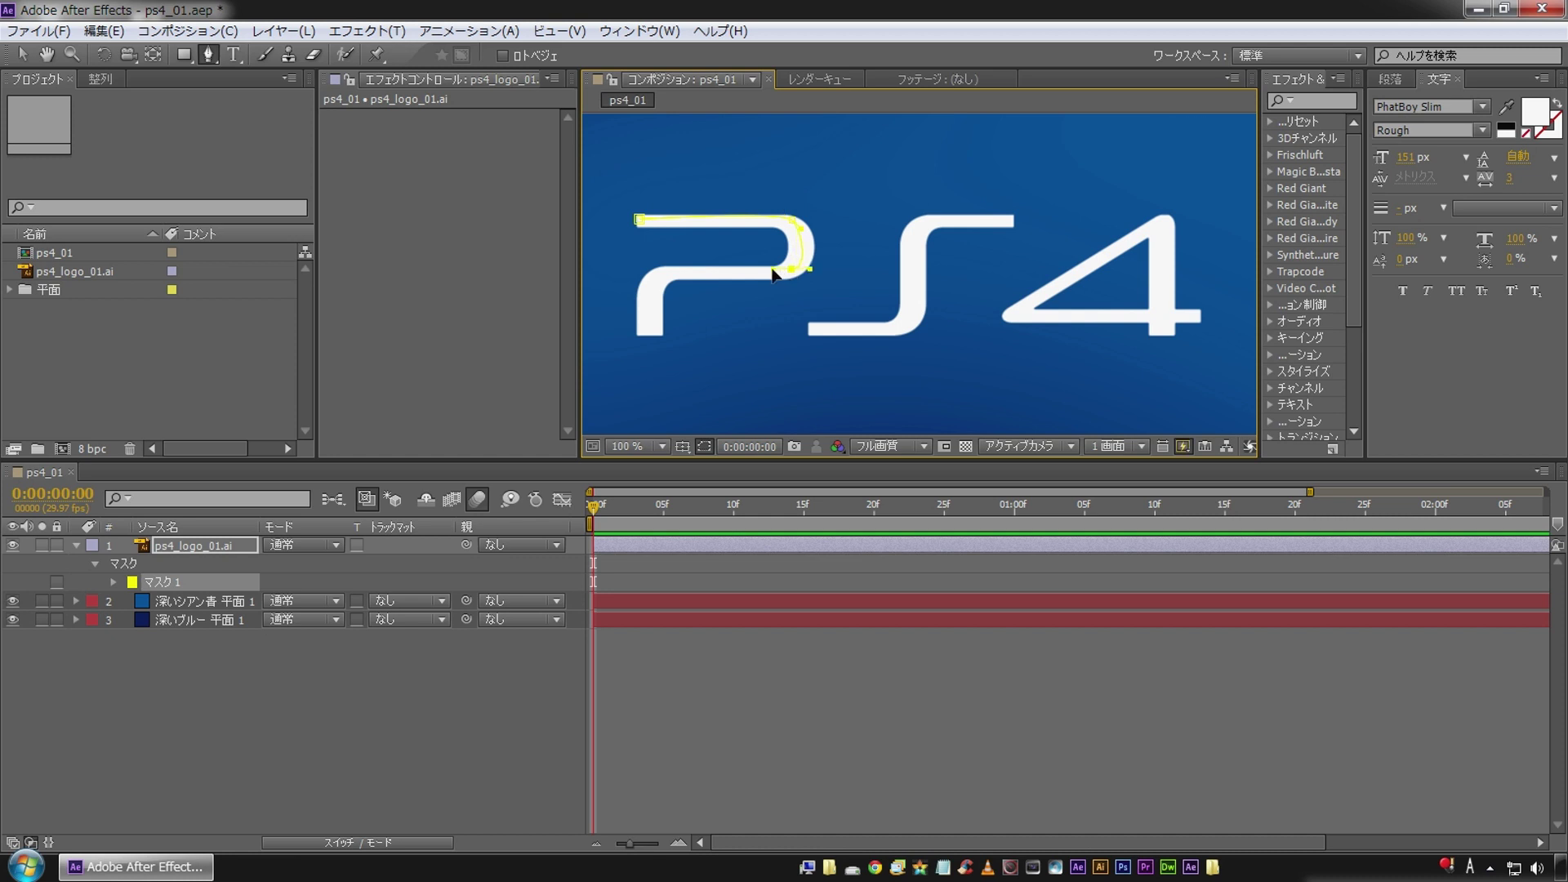
left_click_drag(668, 276, 654, 287)
left_click(654, 332)
Step: Draw Mask 2 along the S, from its bottom curve to its top-right end
left_click(267, 682)
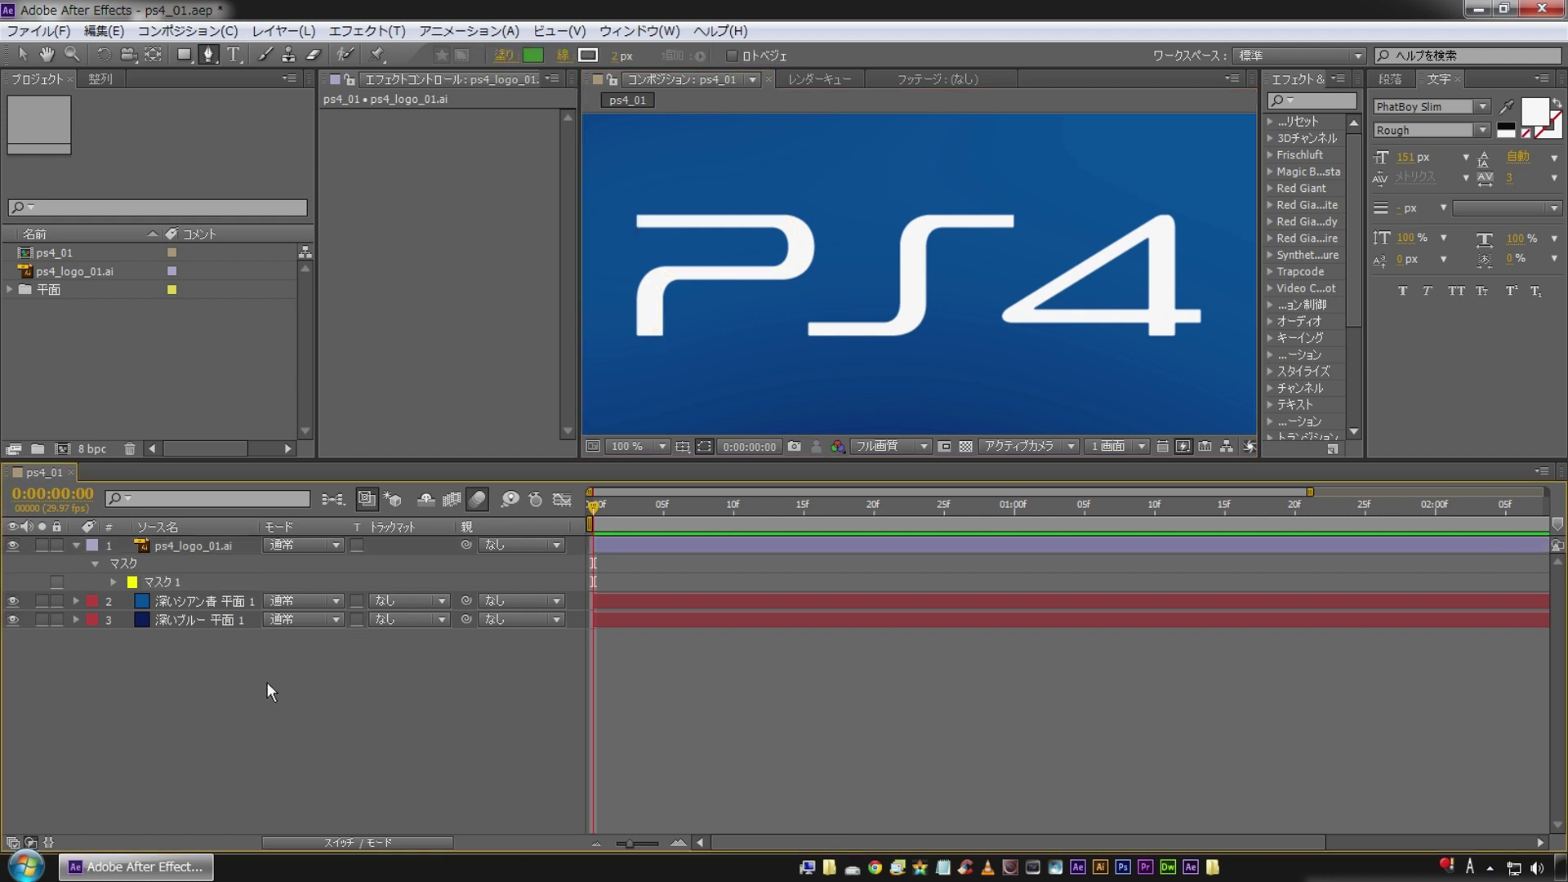
left_click(195, 541)
left_click(815, 329)
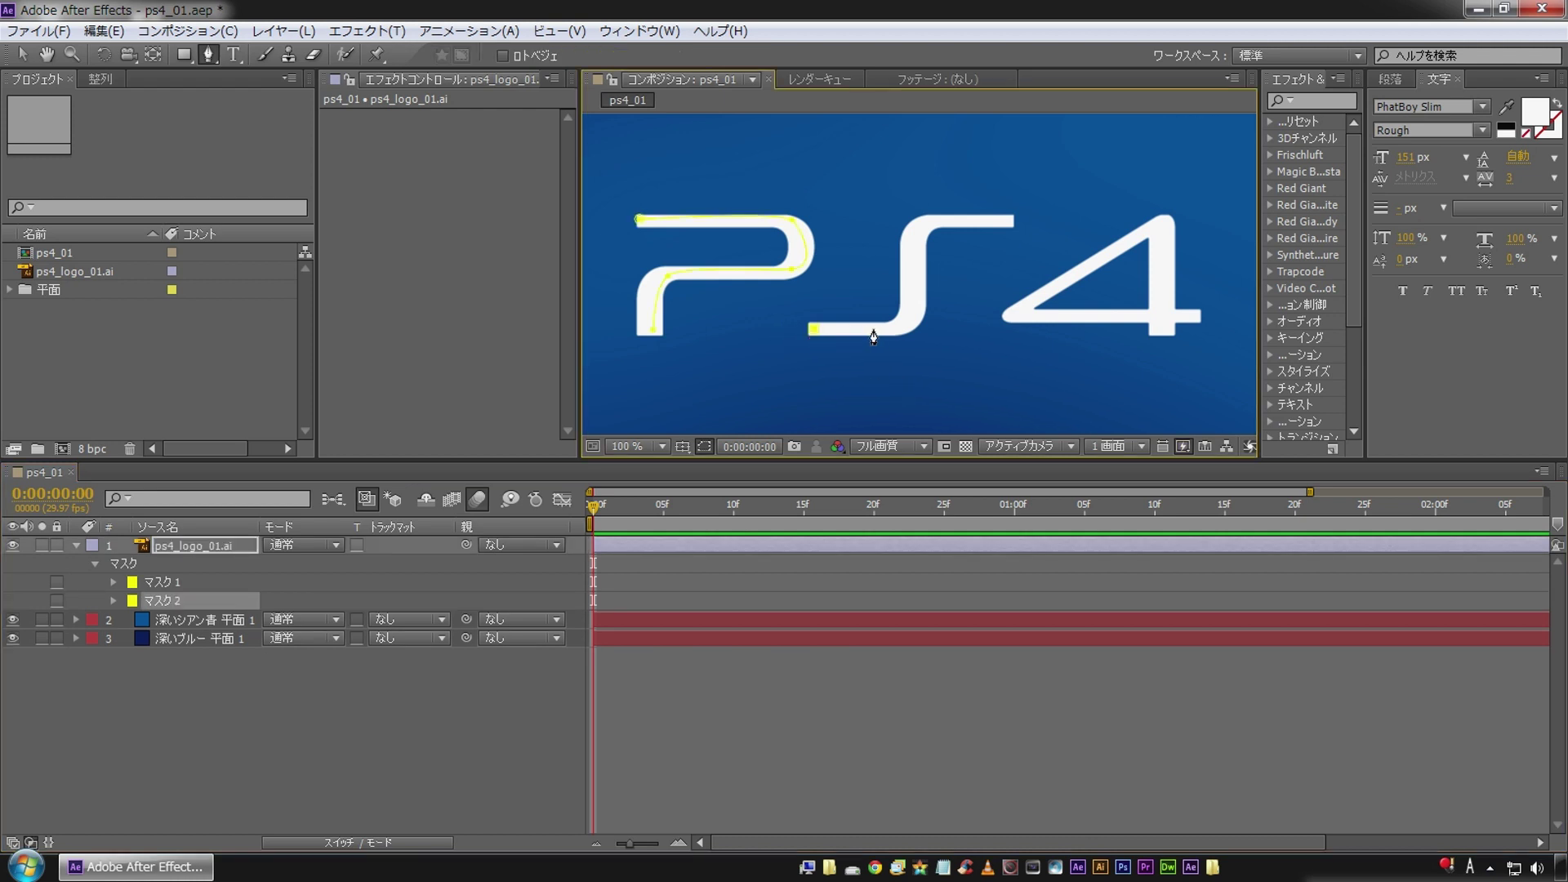
left_click_drag(903, 322, 913, 308)
left_click(912, 235)
left_click(926, 224)
left_click(1013, 218)
Step: Draw Mask 3 along the 4's upright, diagonal and crossbar
left_click(163, 581)
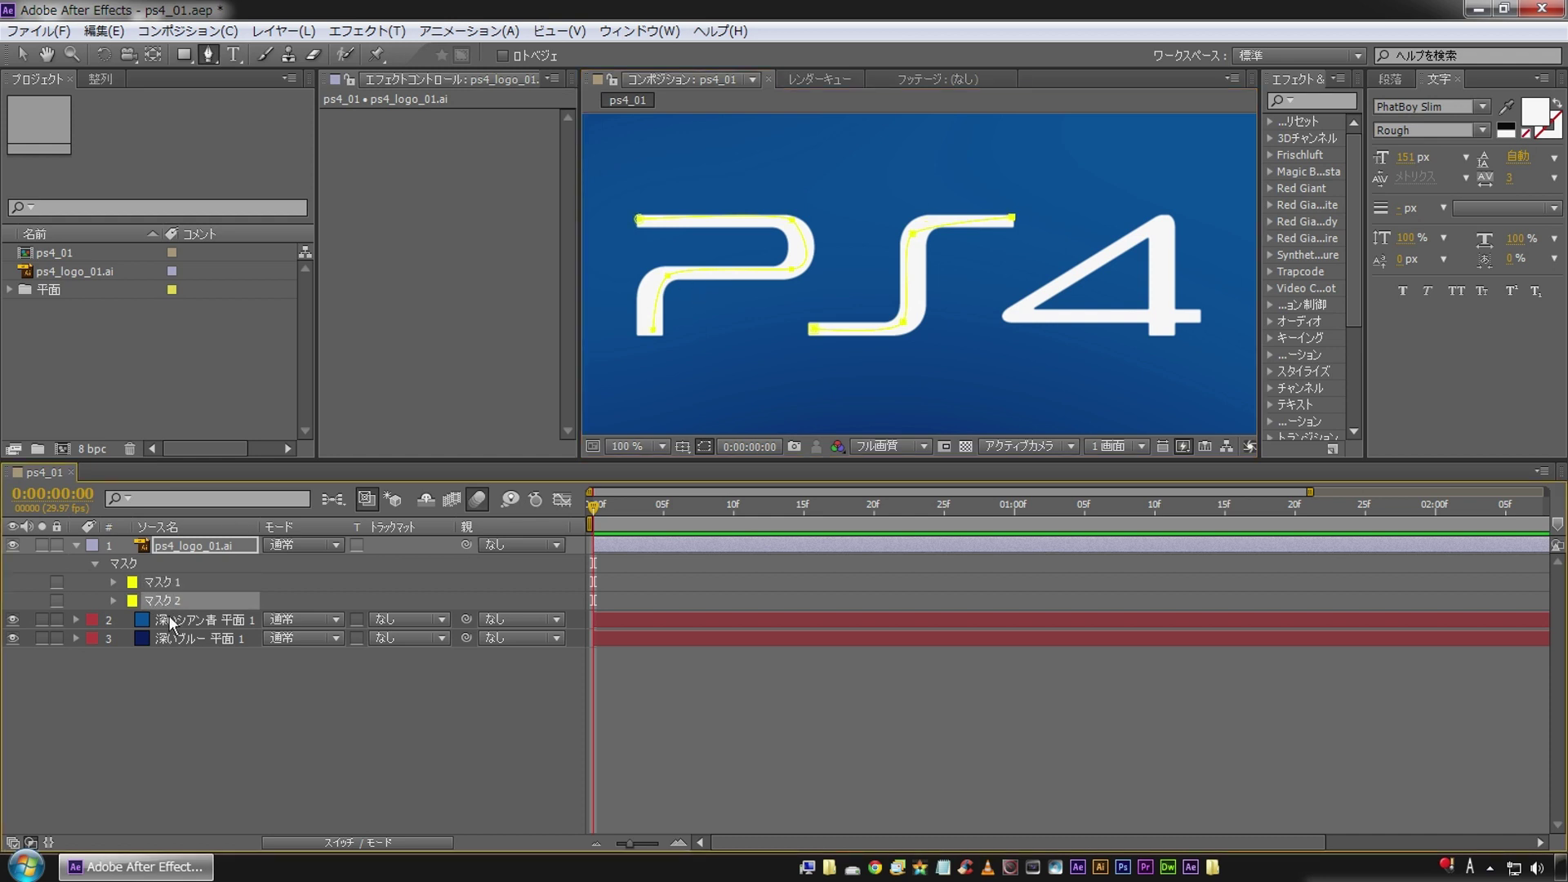
left_click(211, 725)
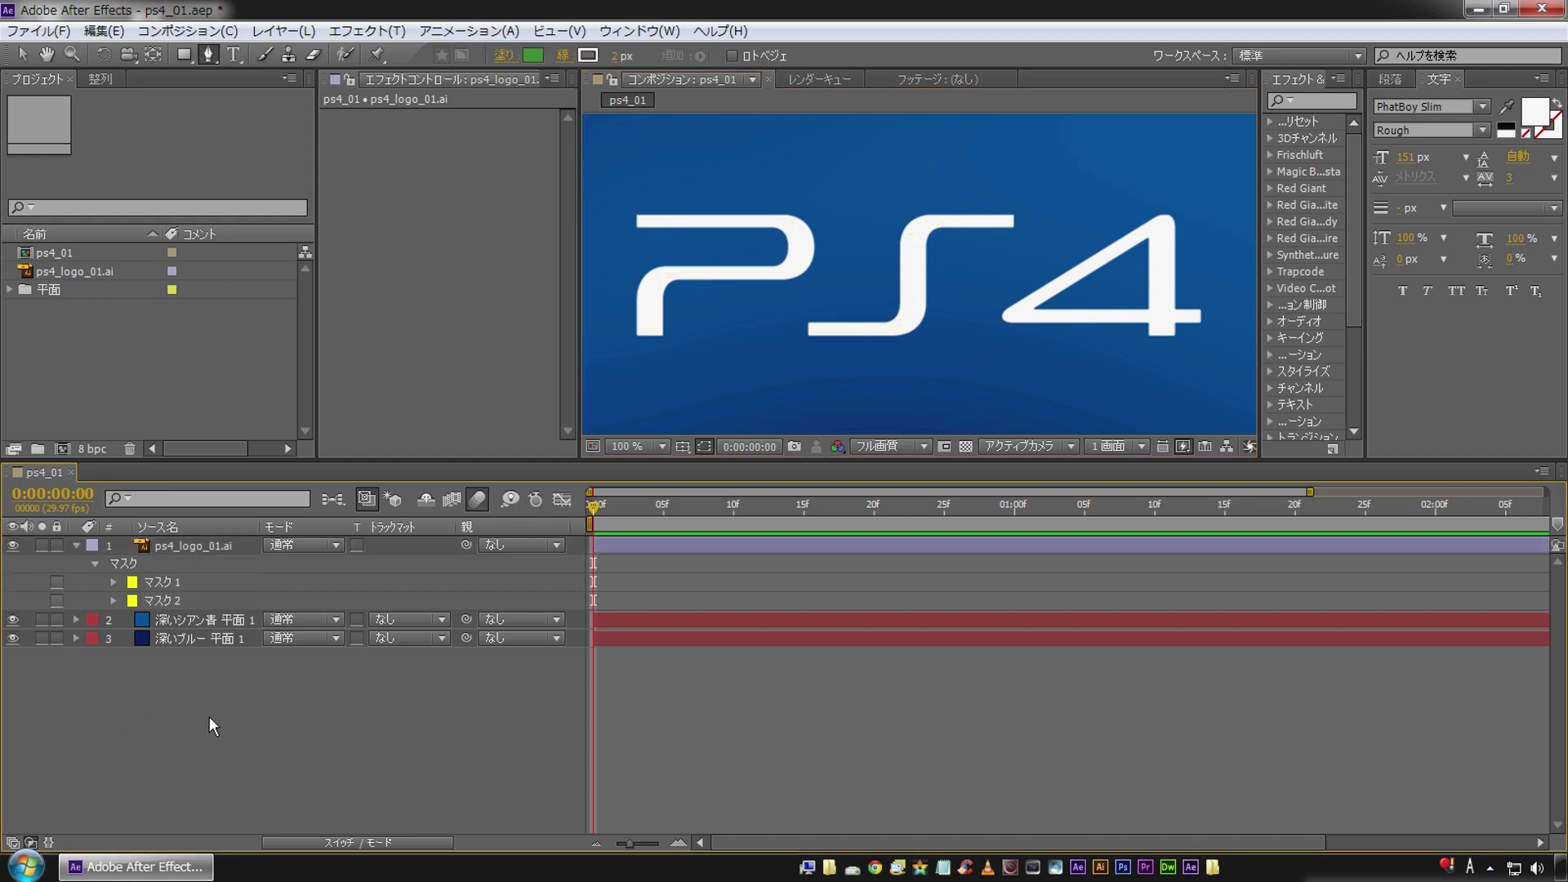
left_click(202, 546)
left_click(1159, 330)
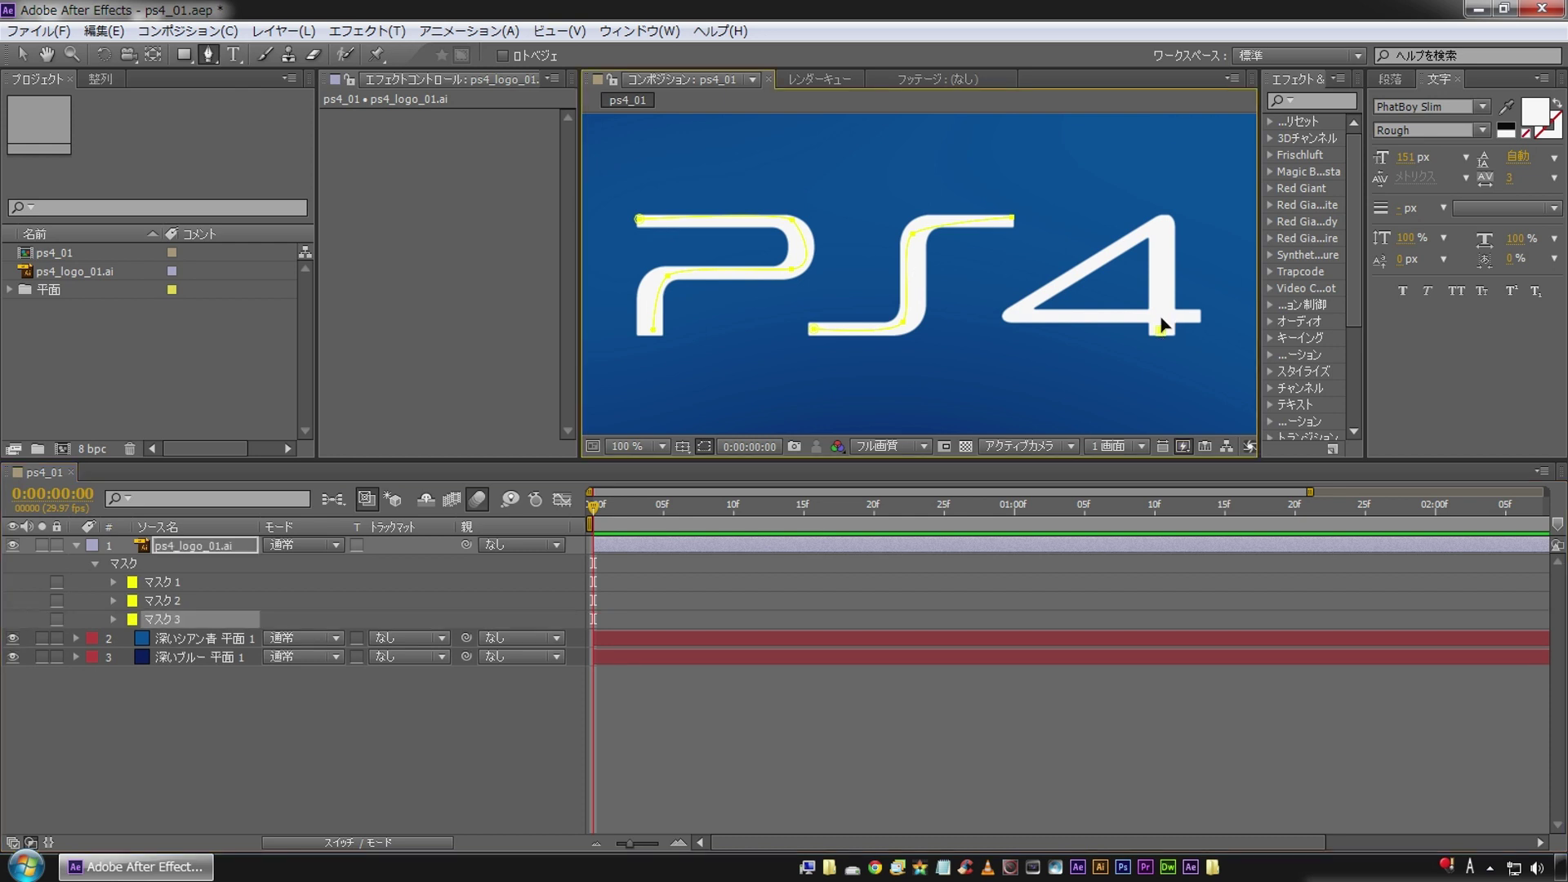
left_click(1158, 221)
left_click(1196, 315)
left_click(256, 709)
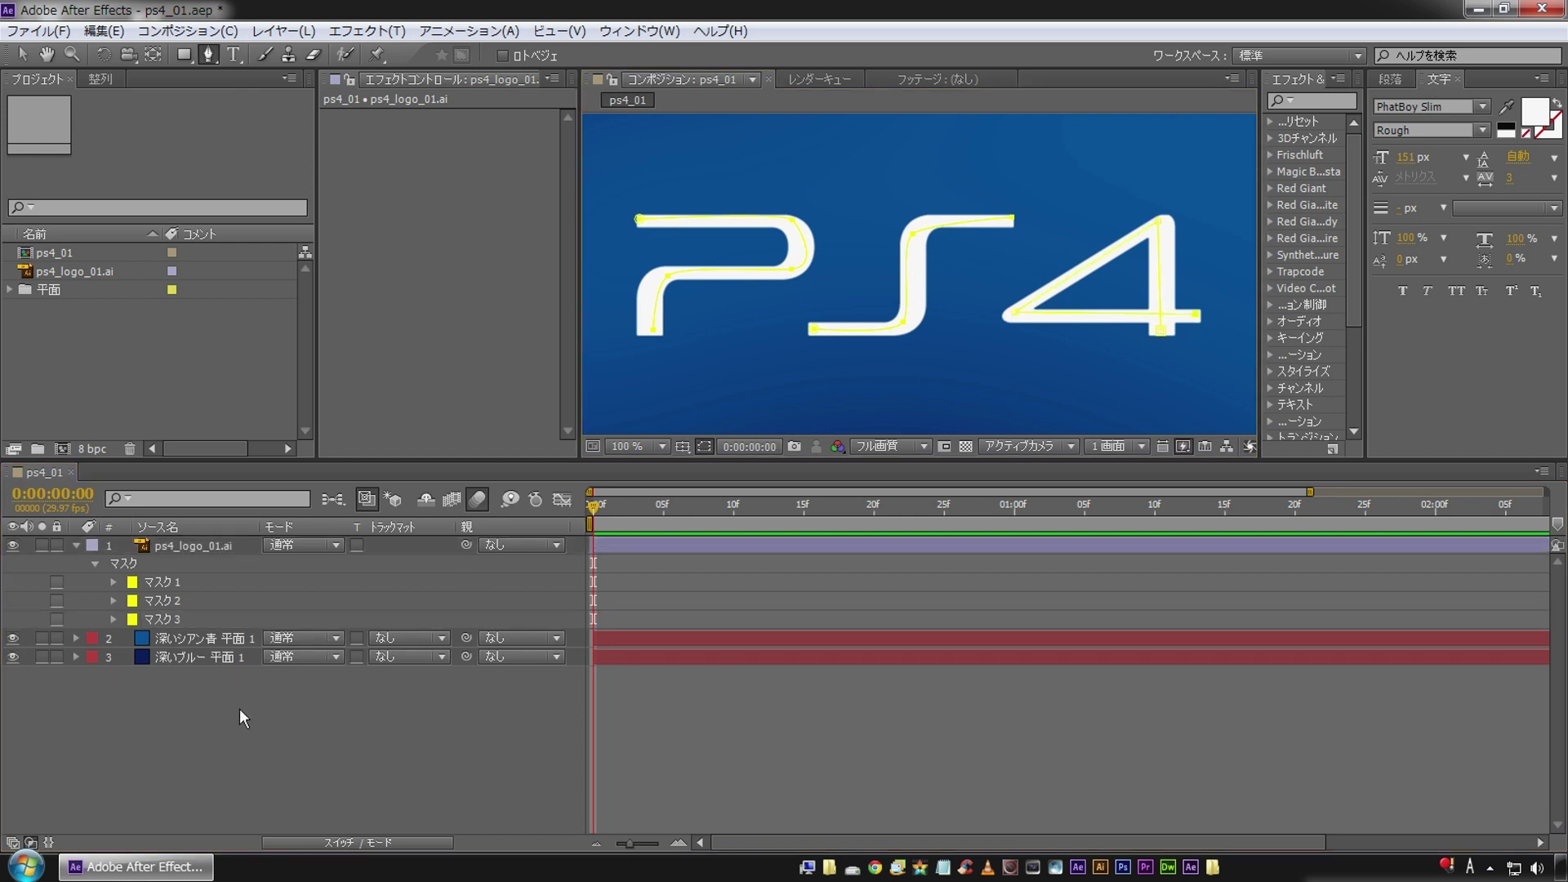
left_click(196, 549)
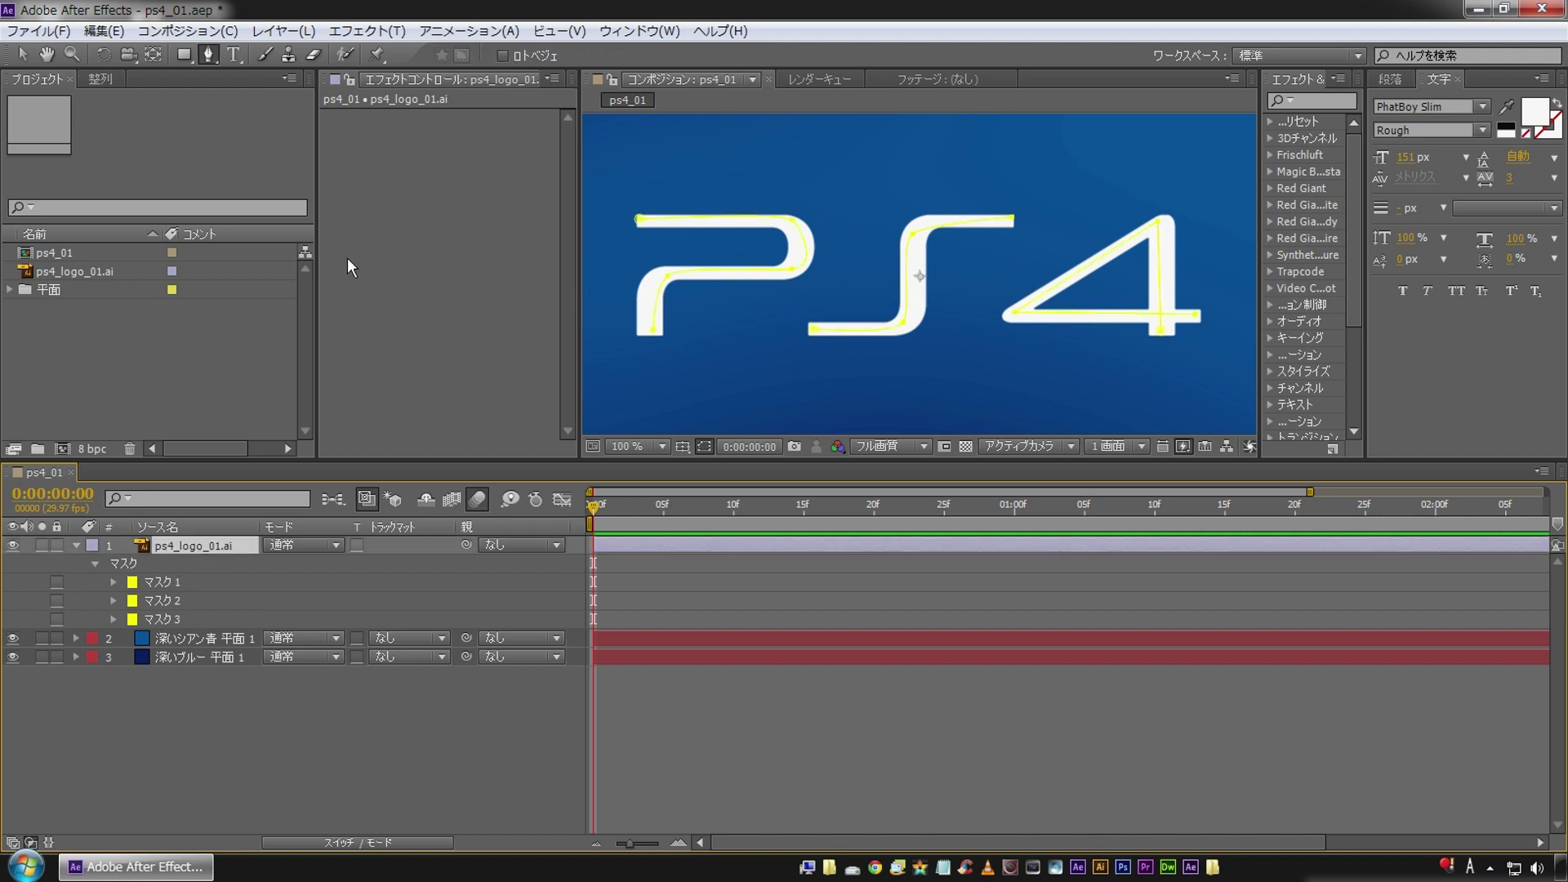
Step: Add the Stroke effect (描画 > 線) to the ps4_logo_01.ai layer
right_click(374, 174)
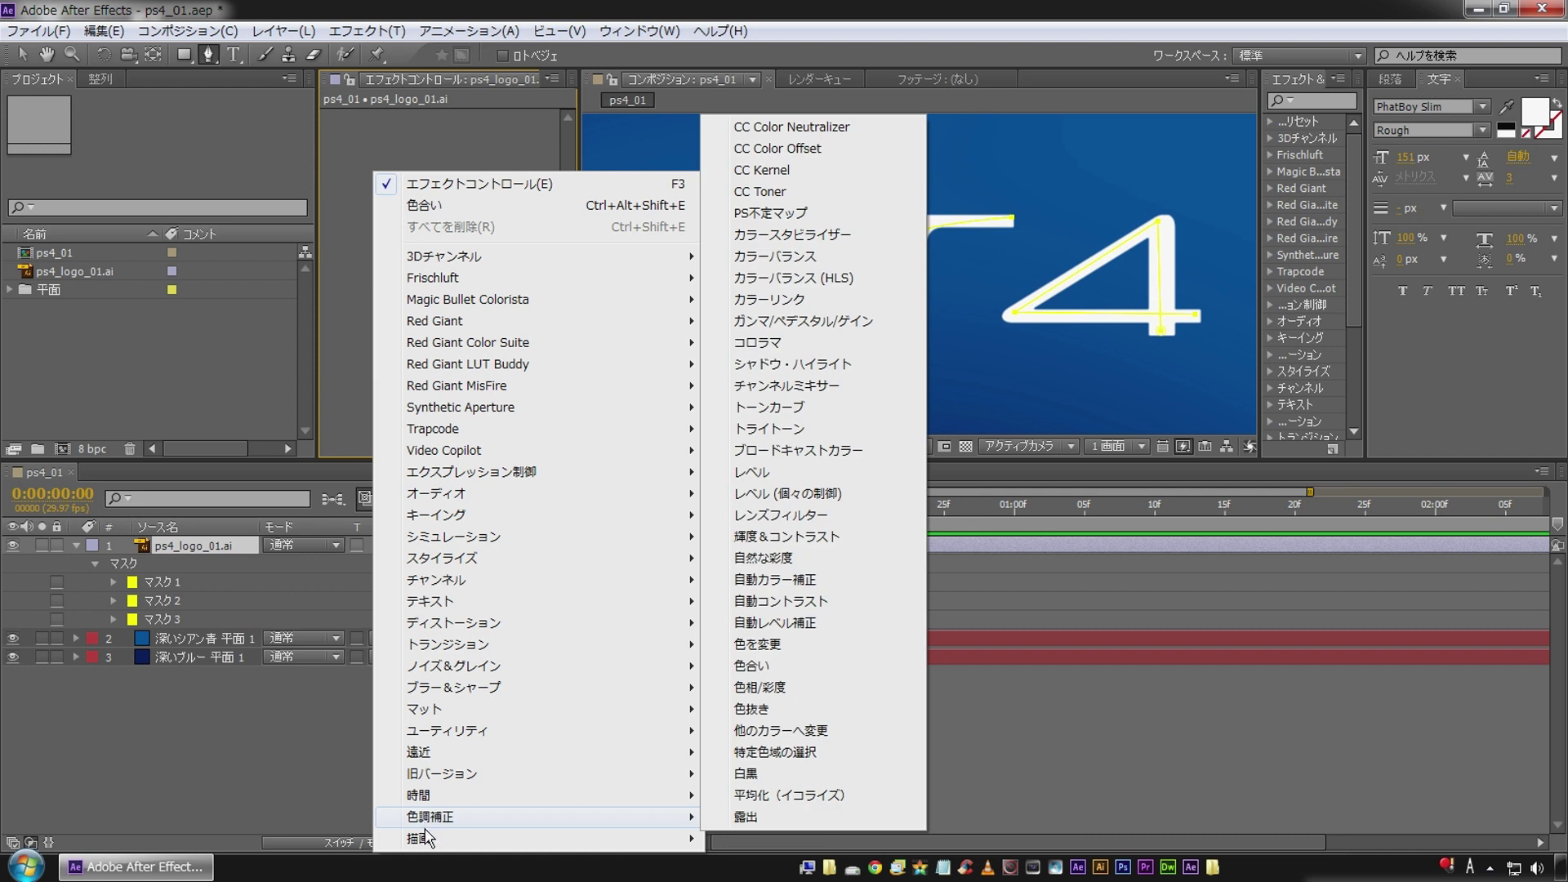
mouse_move(429, 840)
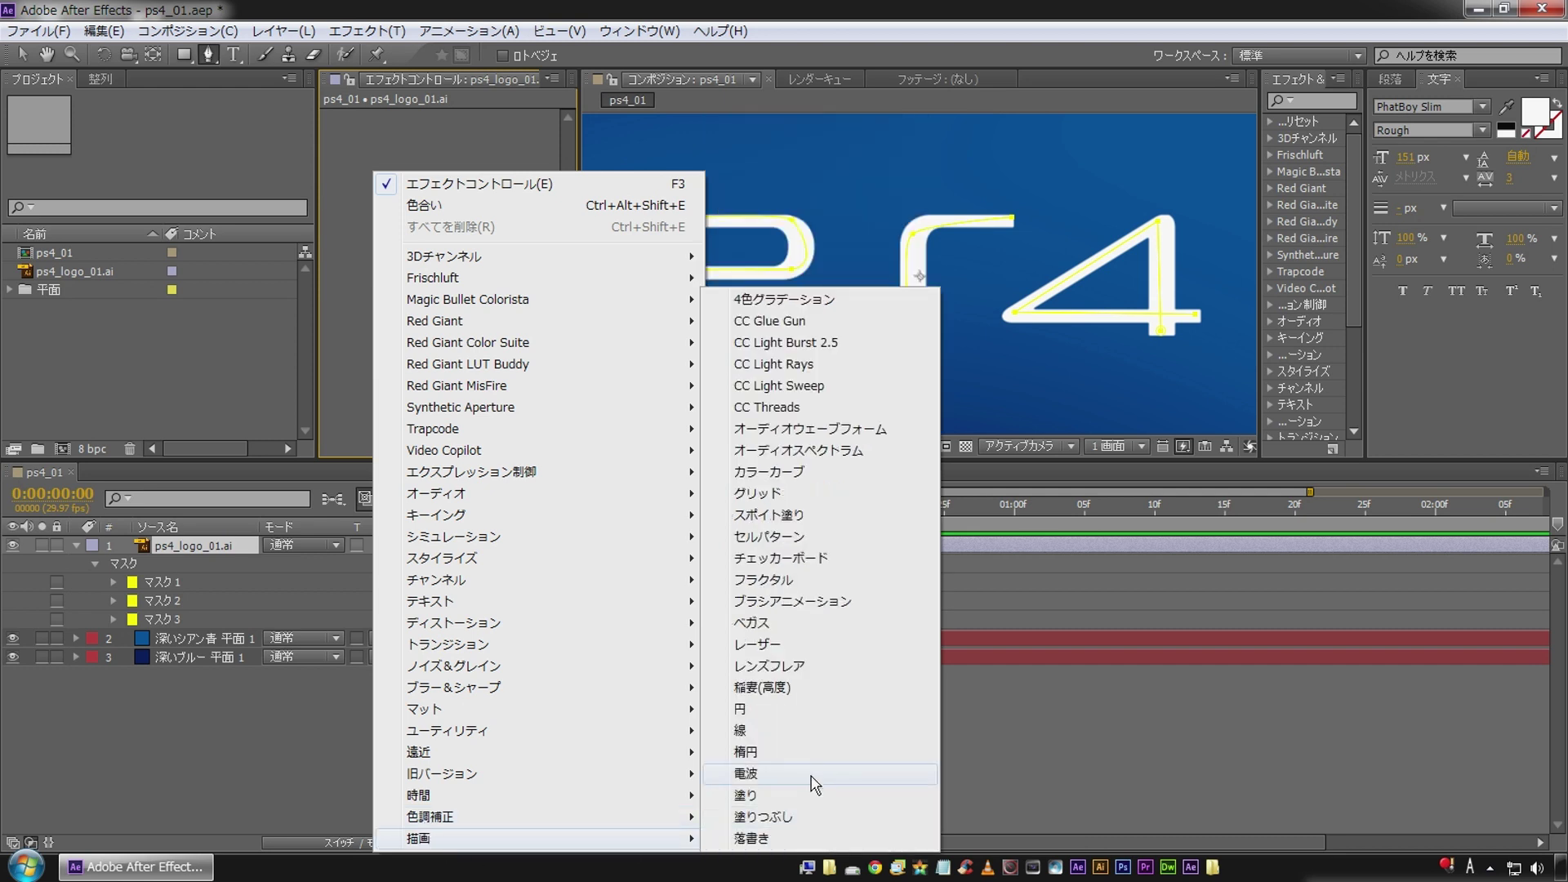
left_click(745, 730)
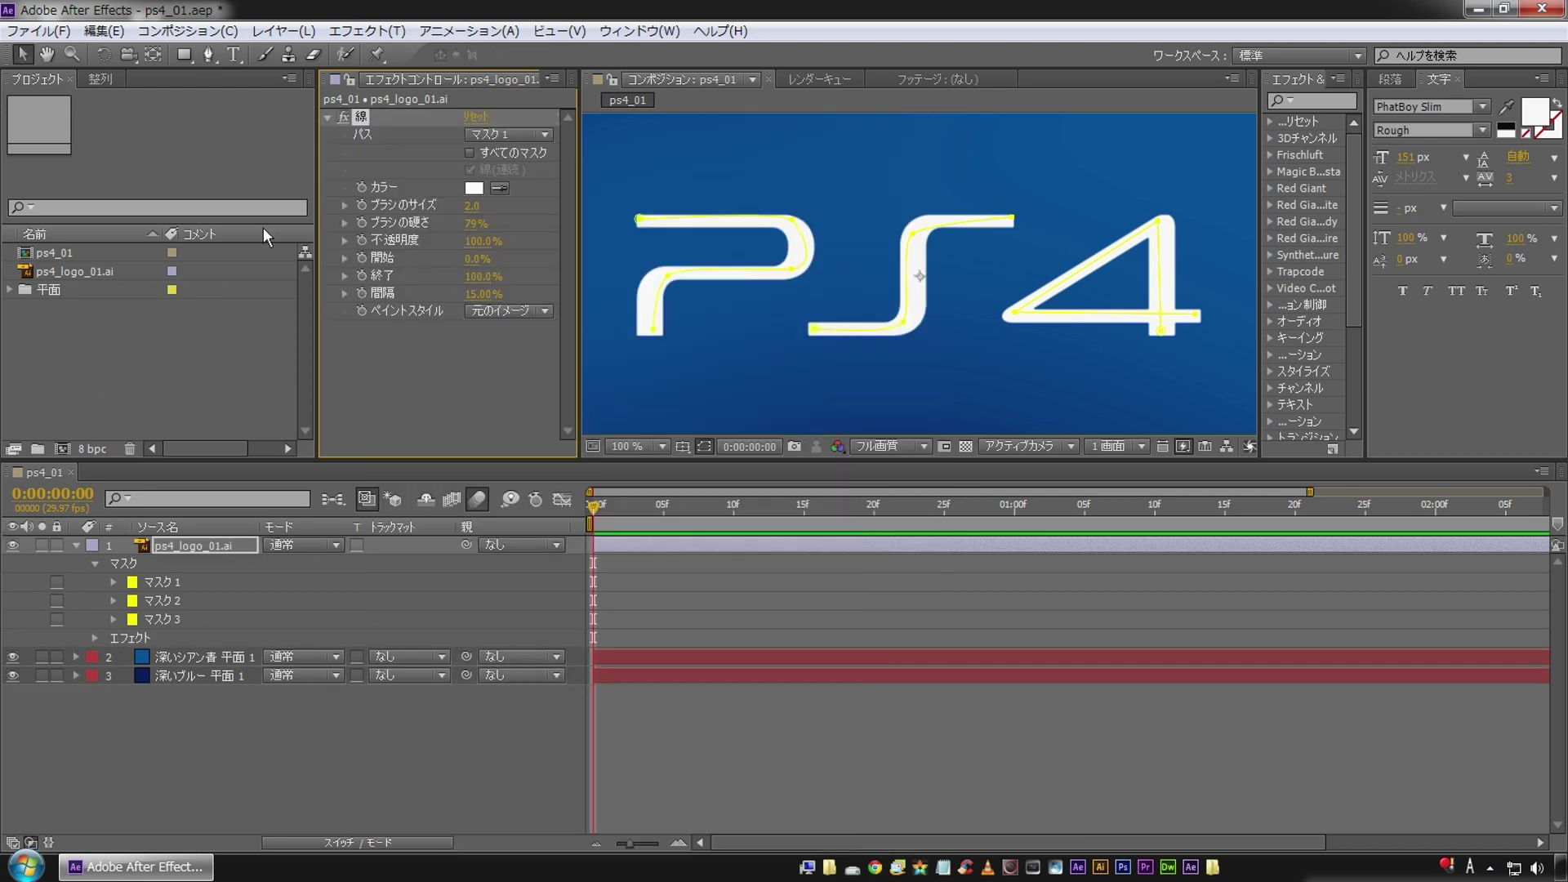
Step: Set the Stroke colour to pure red FF0000
left_click(473, 188)
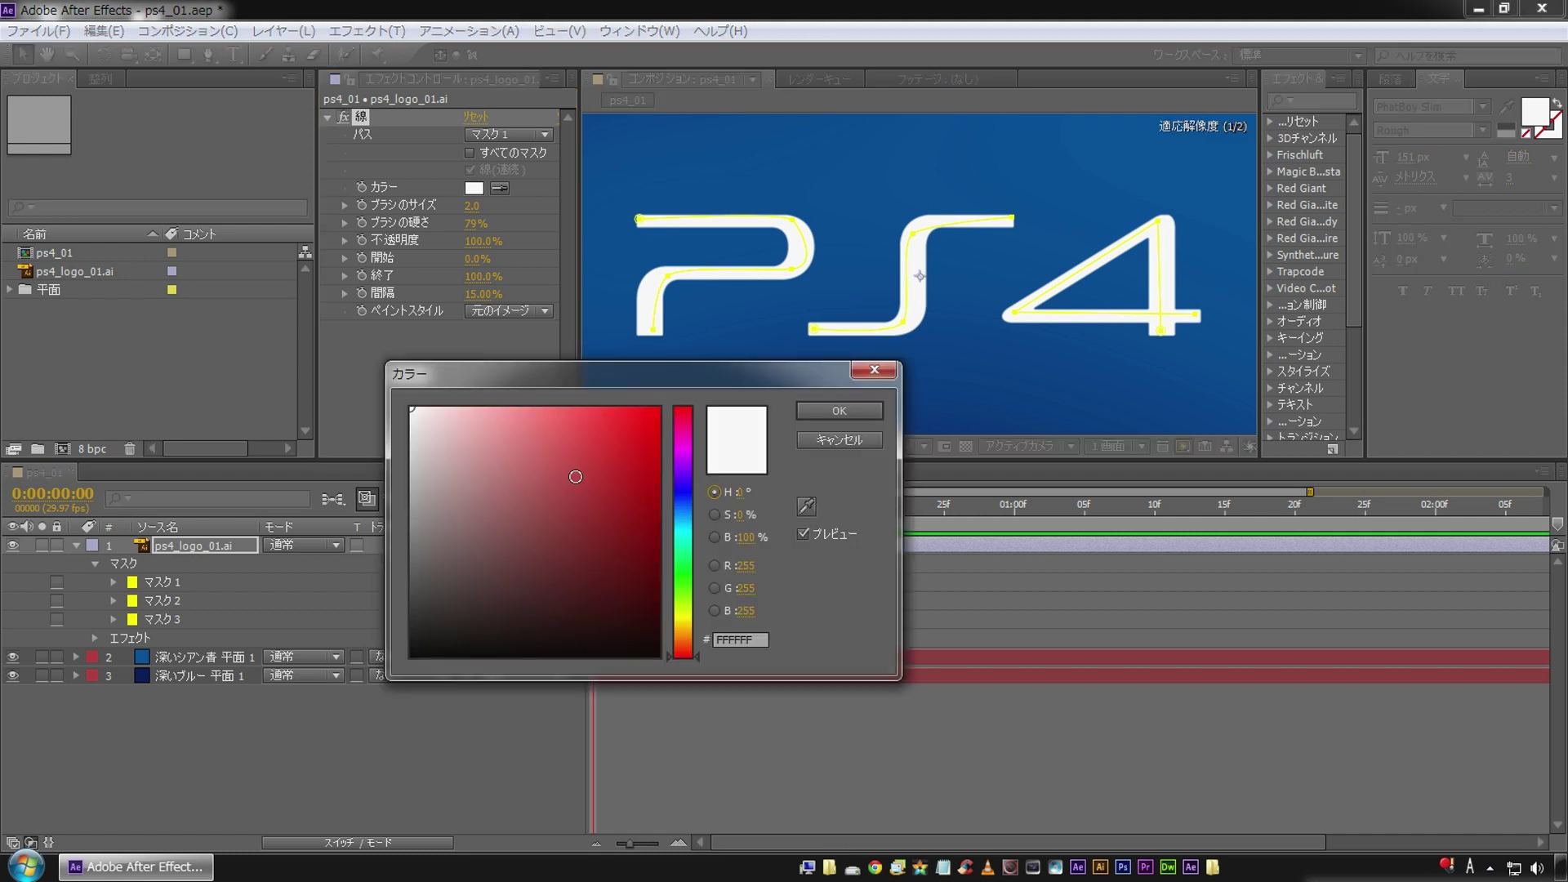
left_click(630, 424)
left_click_drag(631, 425, 690, 400)
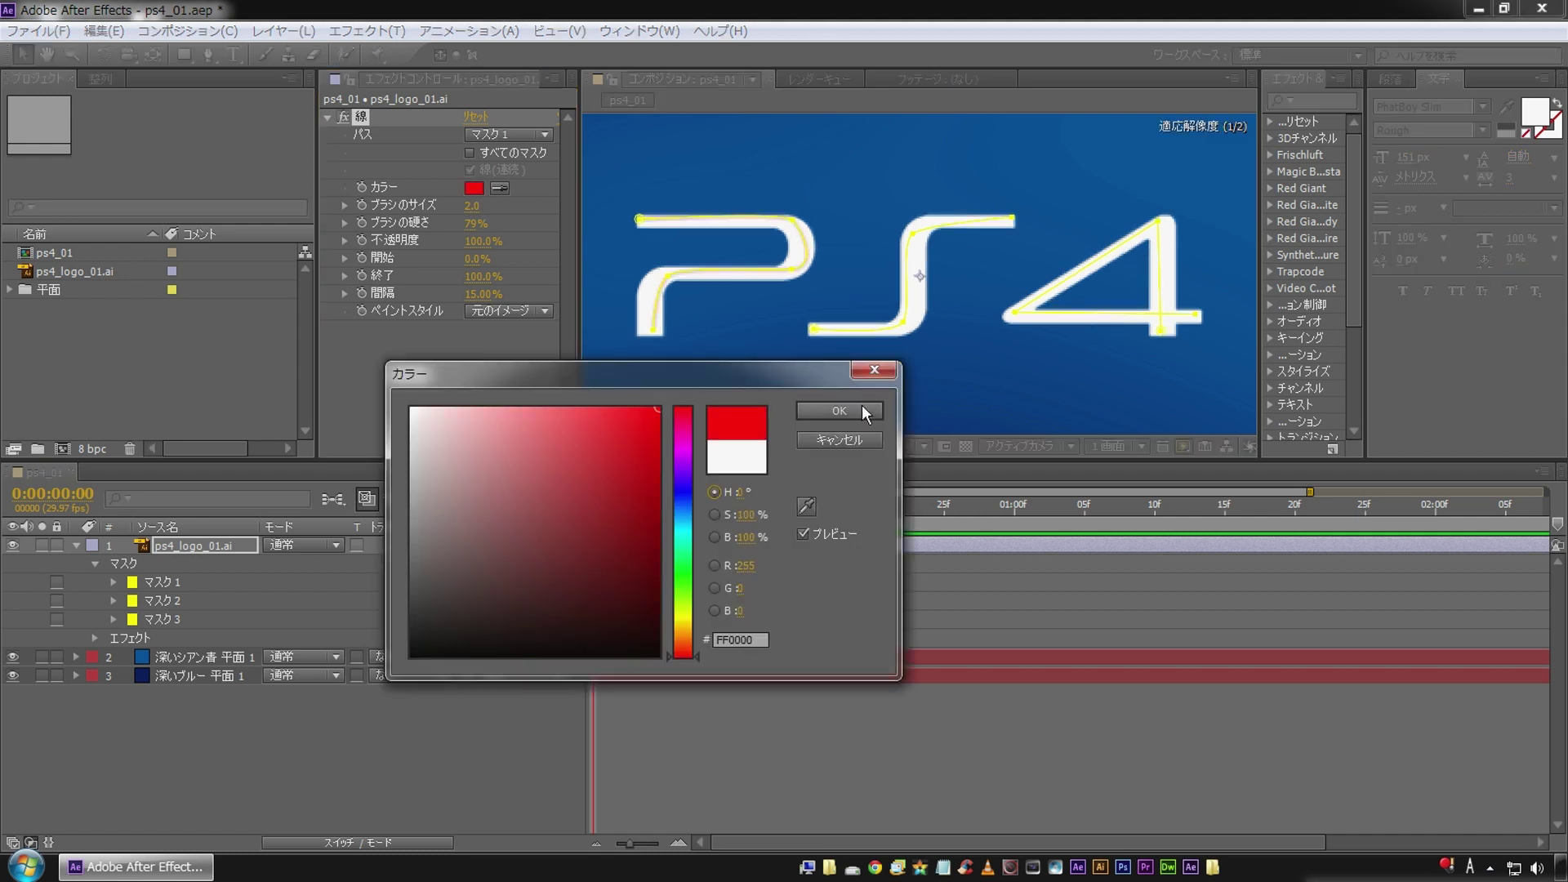
left_click(860, 410)
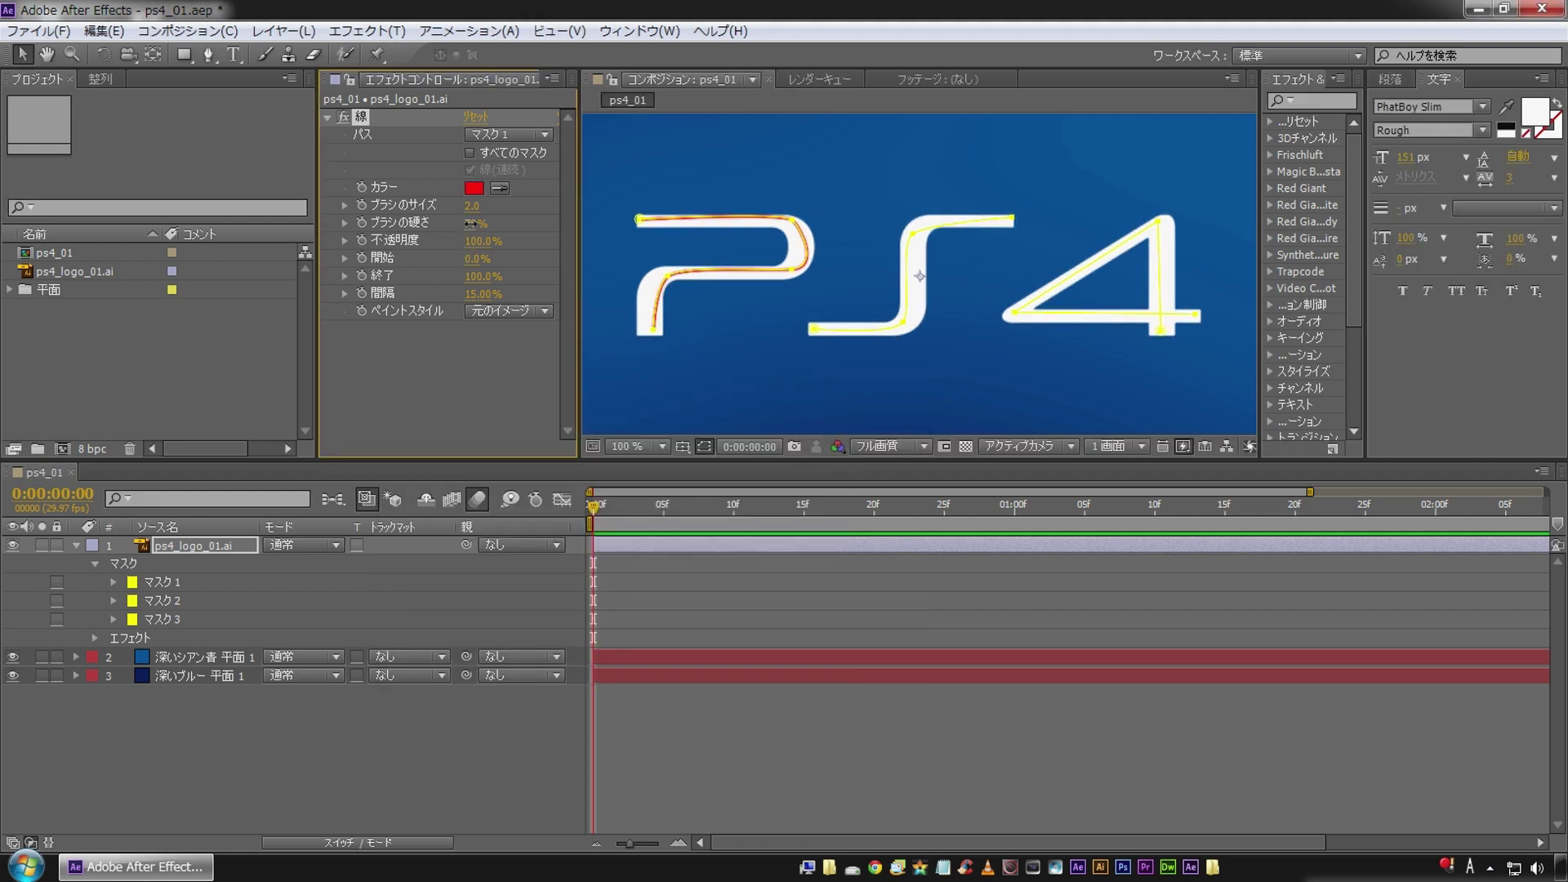
Step: Set Stroke spacing to 0%, enlarge the brush, refine the P's vertices, and stroke all masks
left_click_drag(478, 294, 367, 308)
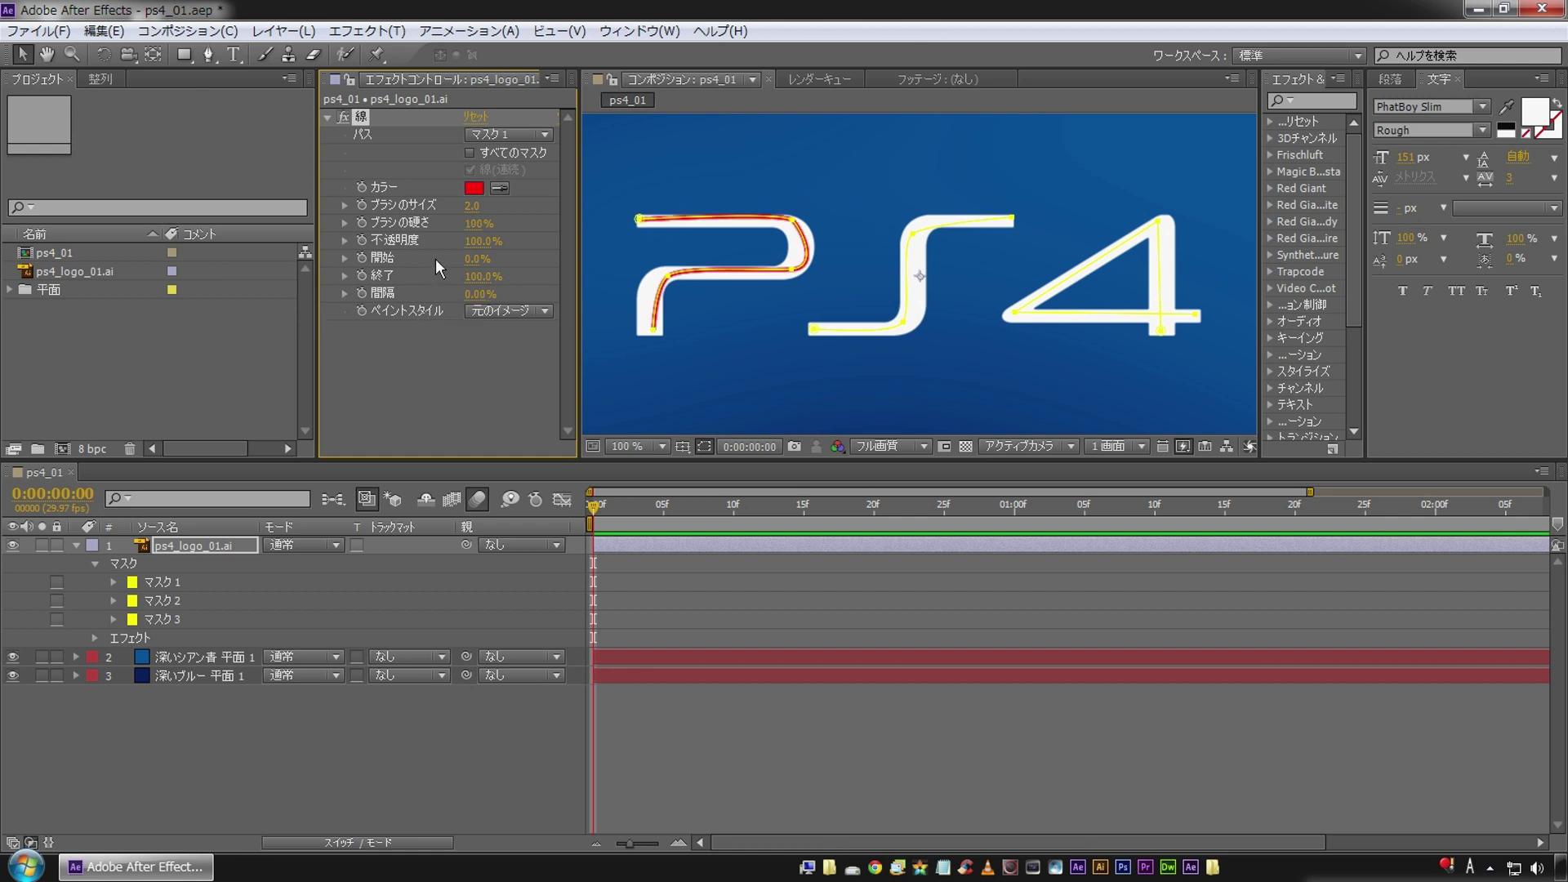
left_click_drag(472, 206, 662, 205)
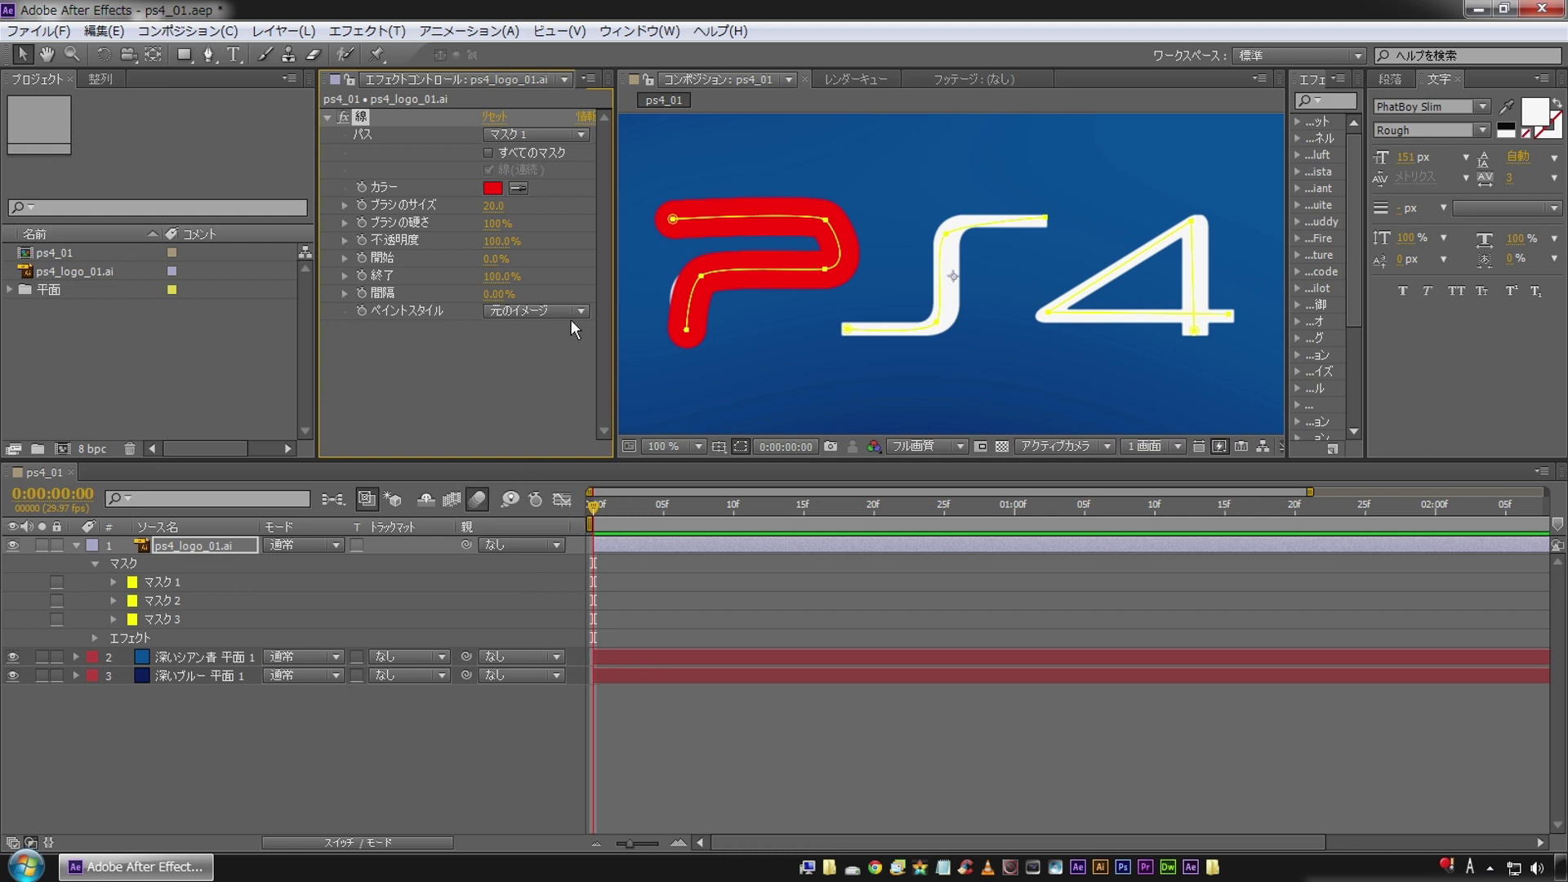
left_click_drag(699, 277, 688, 282)
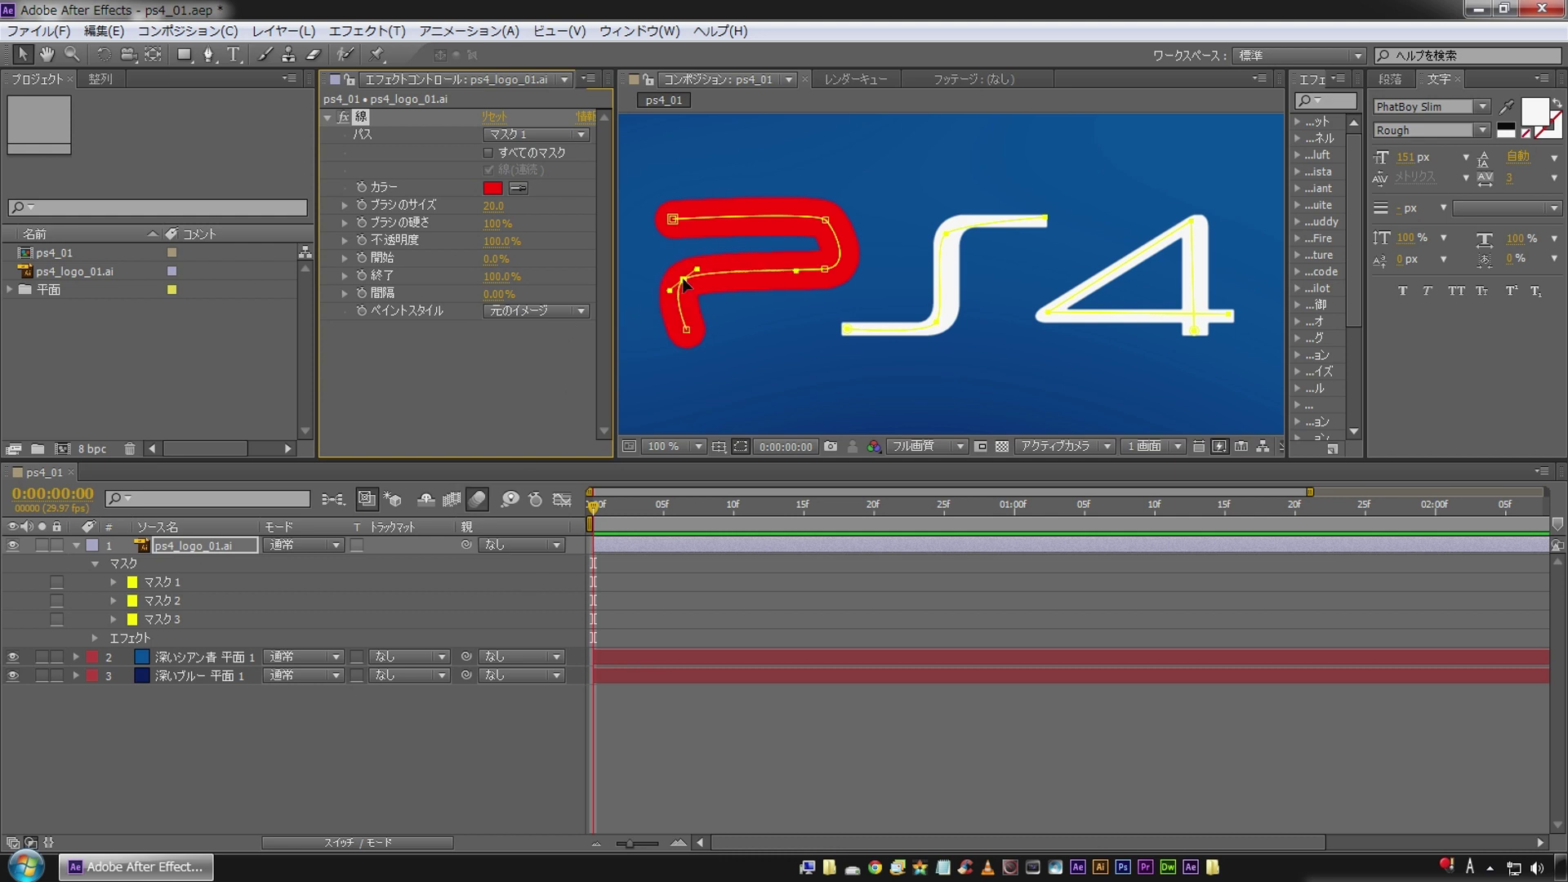
left_click(687, 283)
left_click(825, 272)
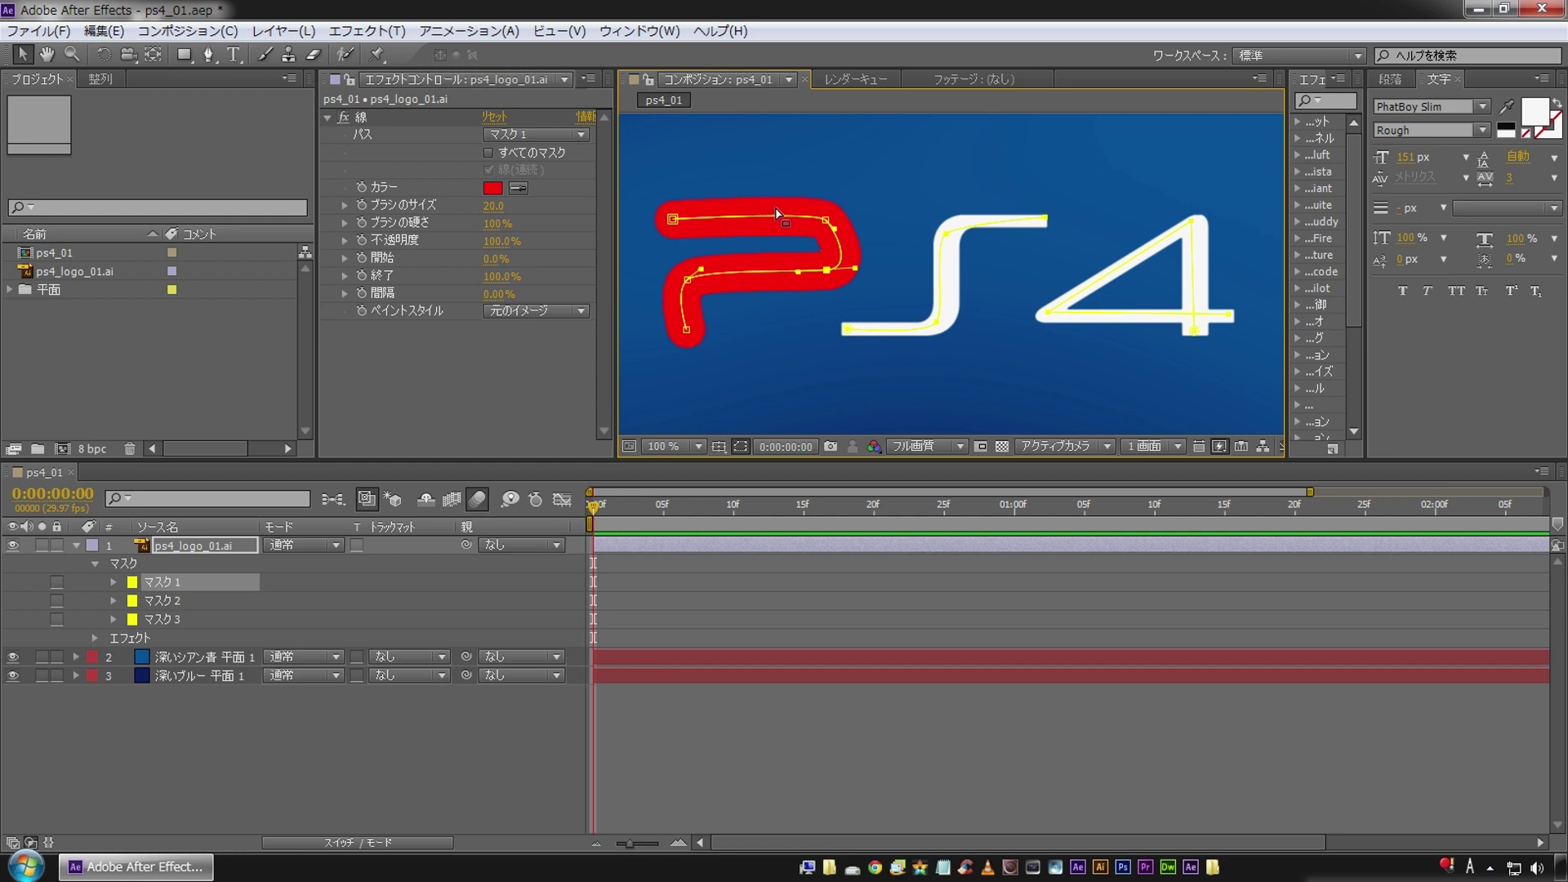
left_click(489, 152)
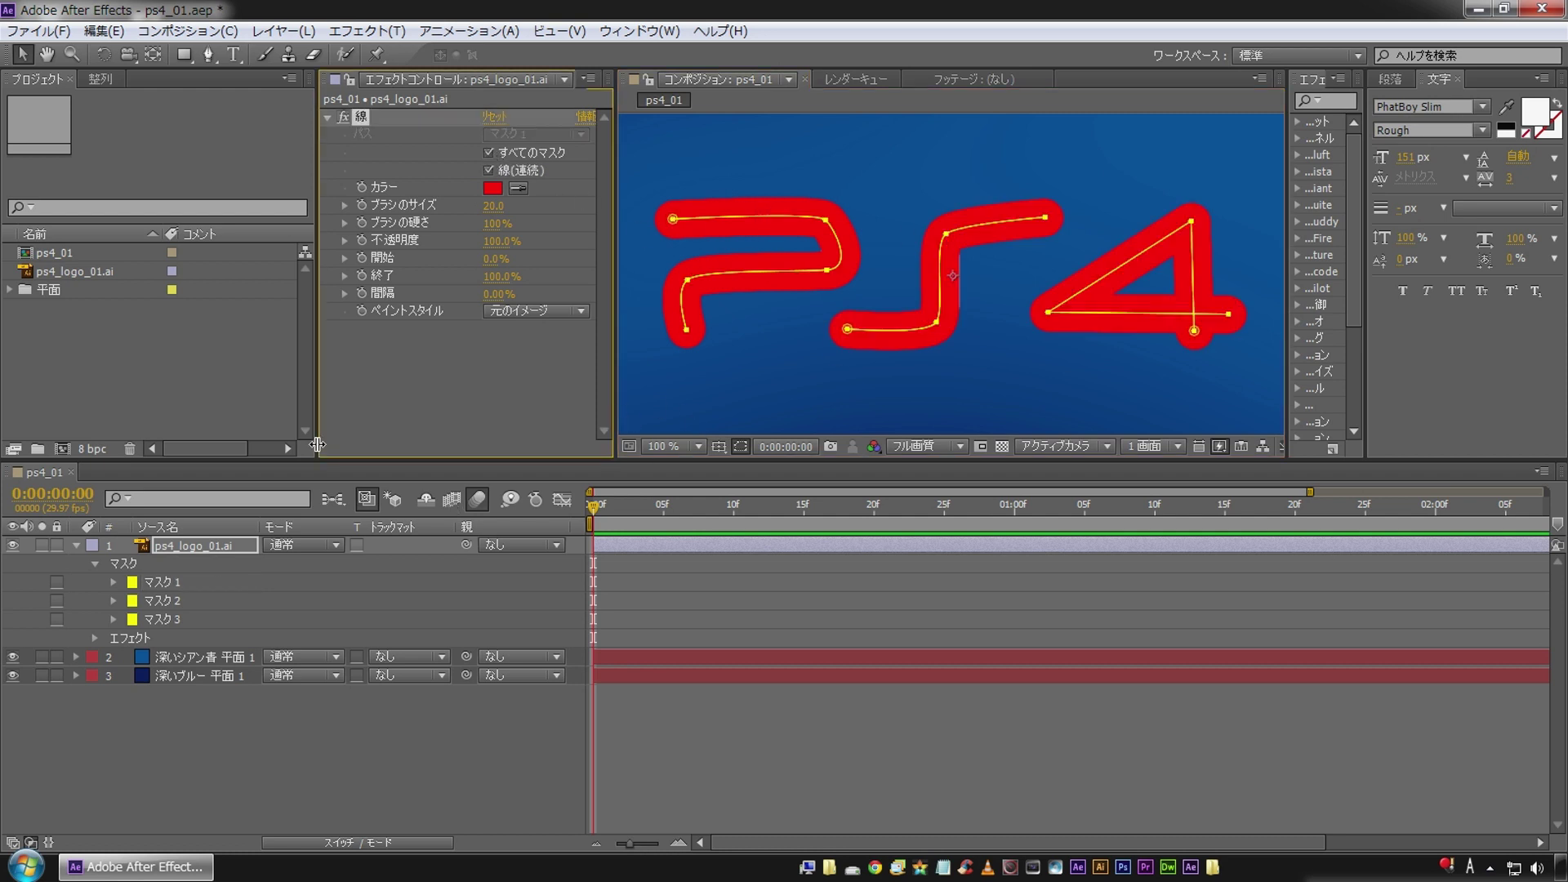
Step: Set the Stroke opacity to 50%
left_click(494, 241)
type("50")
key("Return")
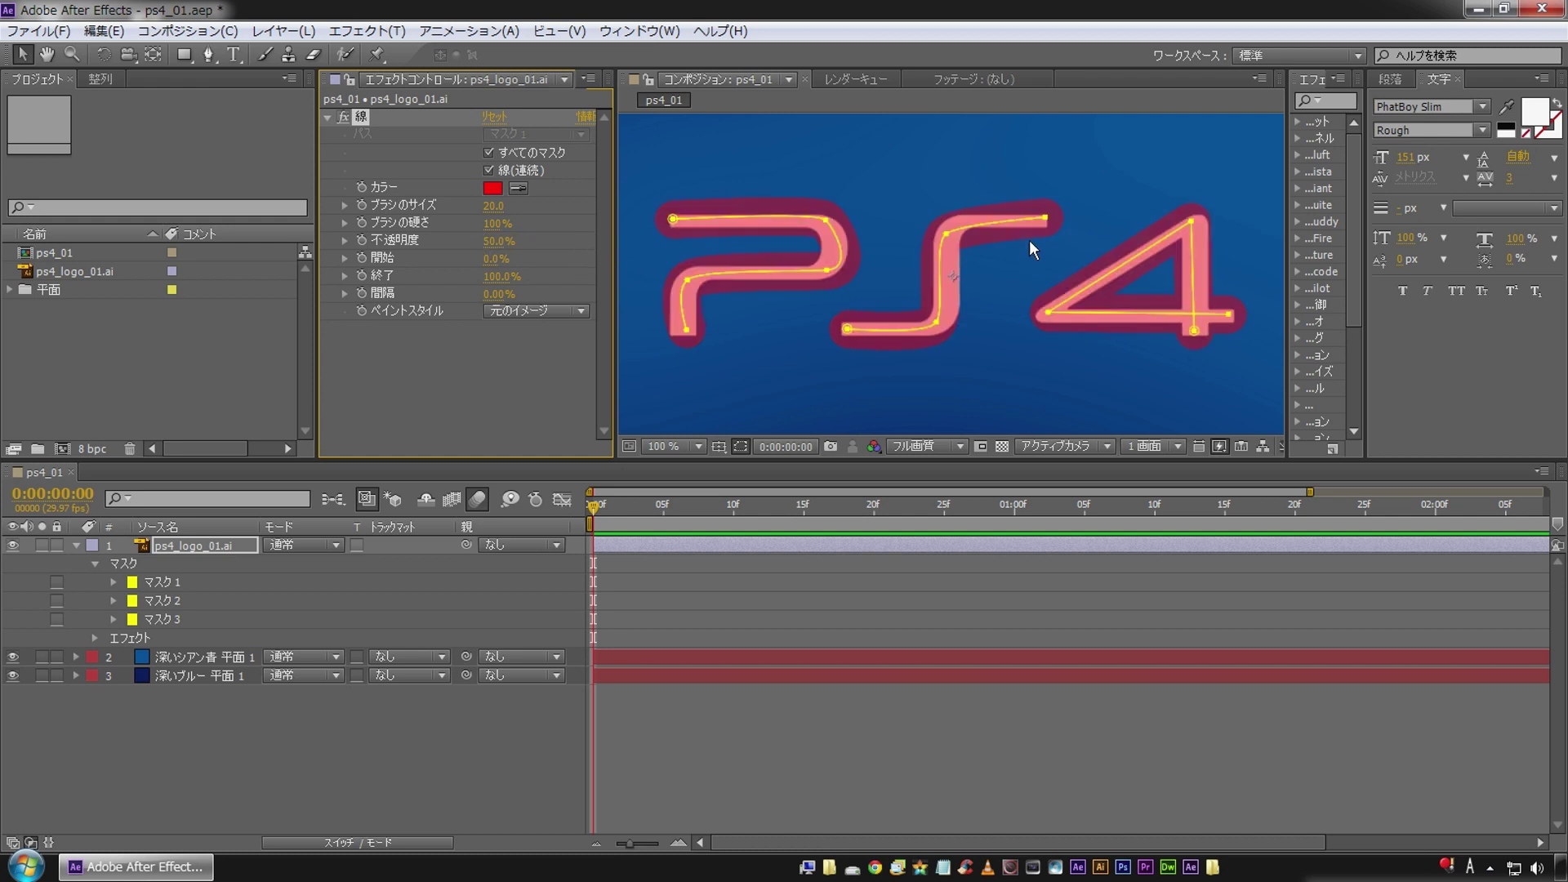
Step: Adjust vertices of the S, 4 and P mask paths so the stroke follows the letters
left_click(1044, 219)
left_click_drag(949, 237, 953, 228)
left_click(937, 325)
left_click_drag(938, 325, 946, 326)
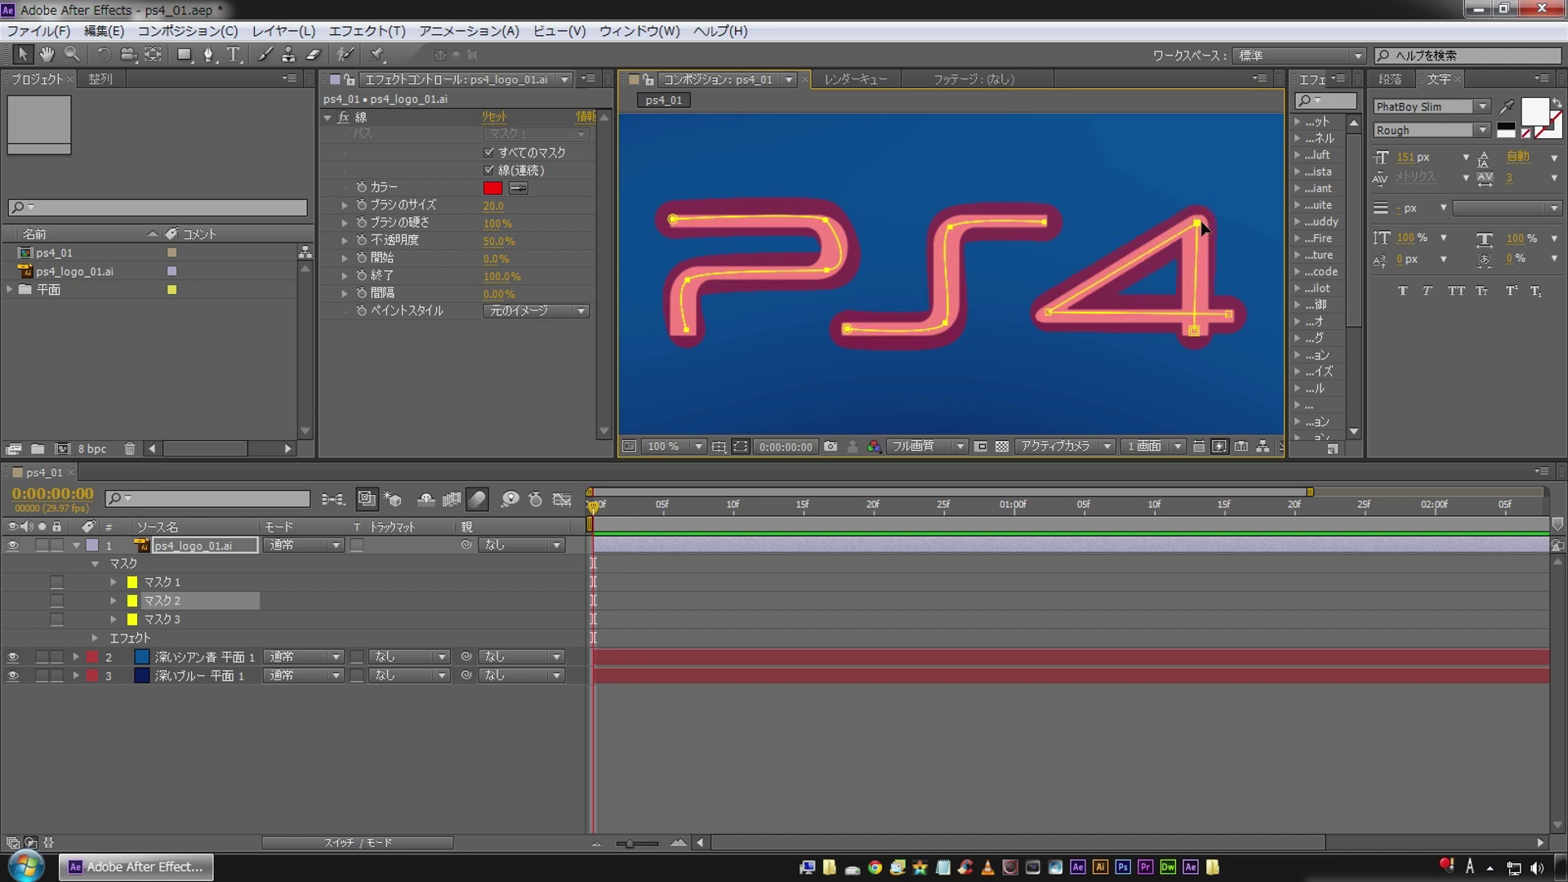
left_click(1225, 312)
left_click_drag(1051, 317, 1045, 320)
left_click_drag(1184, 339, 1187, 341)
left_click_drag(689, 335, 683, 339)
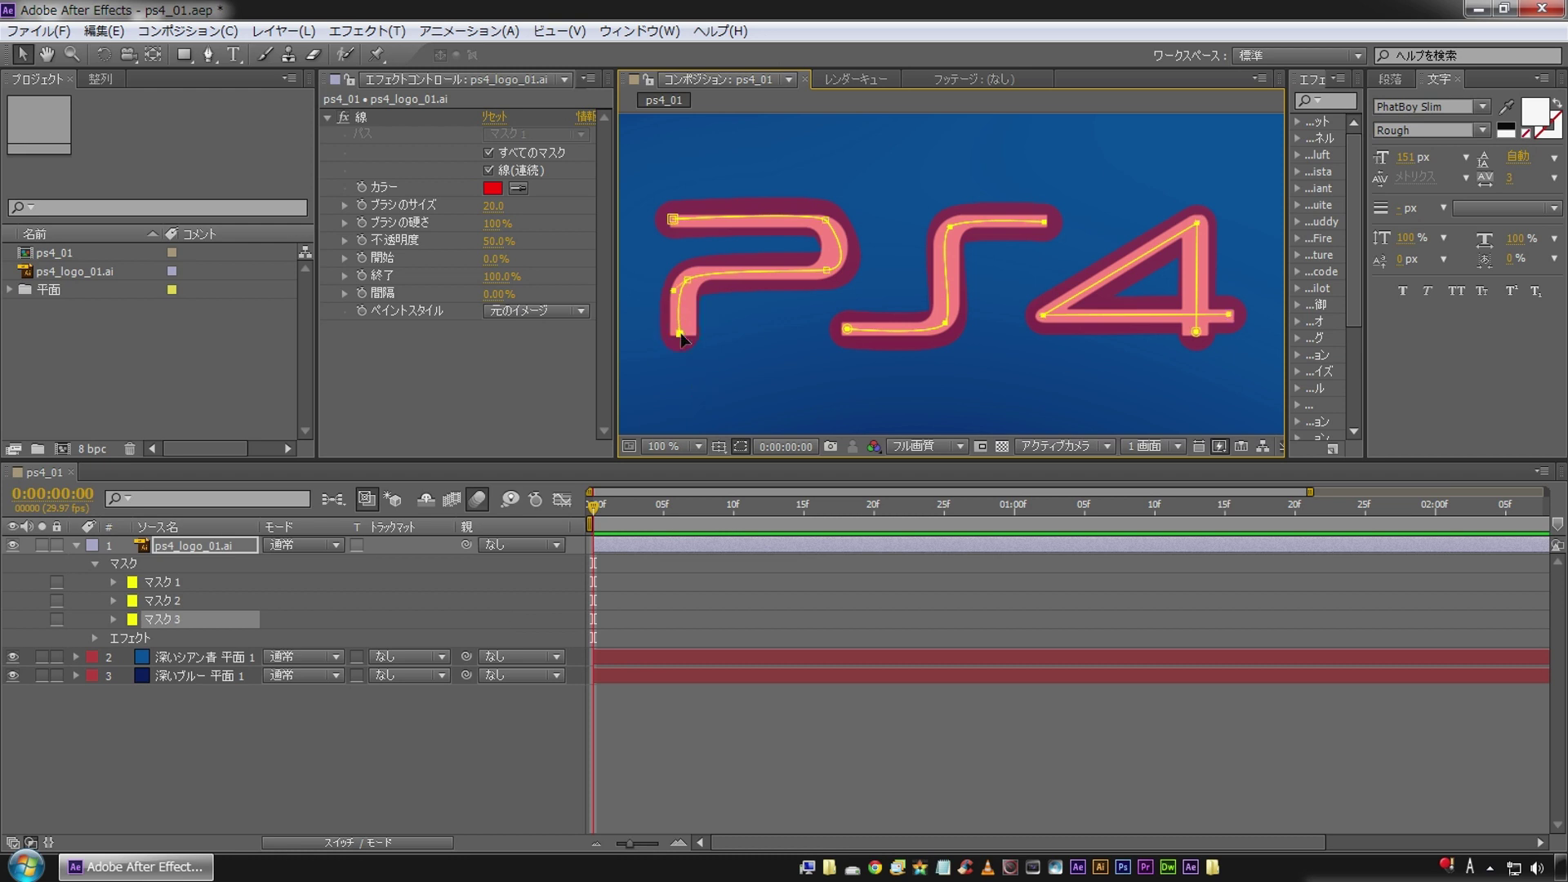
left_click(187, 544)
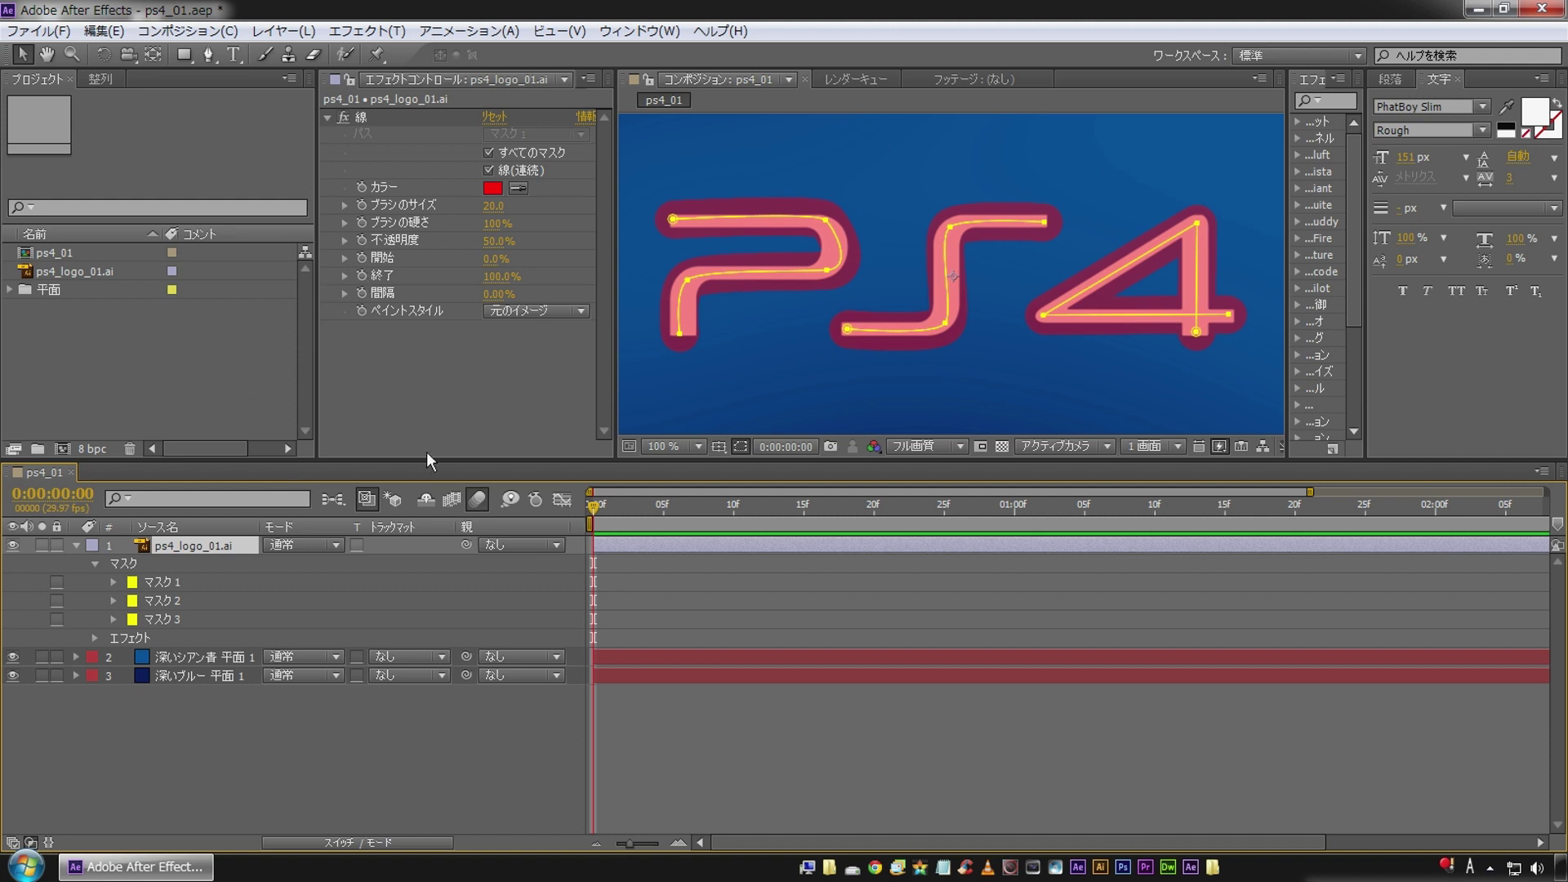
Step: Keyframe Stroke End from 0% at frame 0 to 100% at frame 25, opacity 100%, then preview
left_click_drag(488, 285, 360, 285)
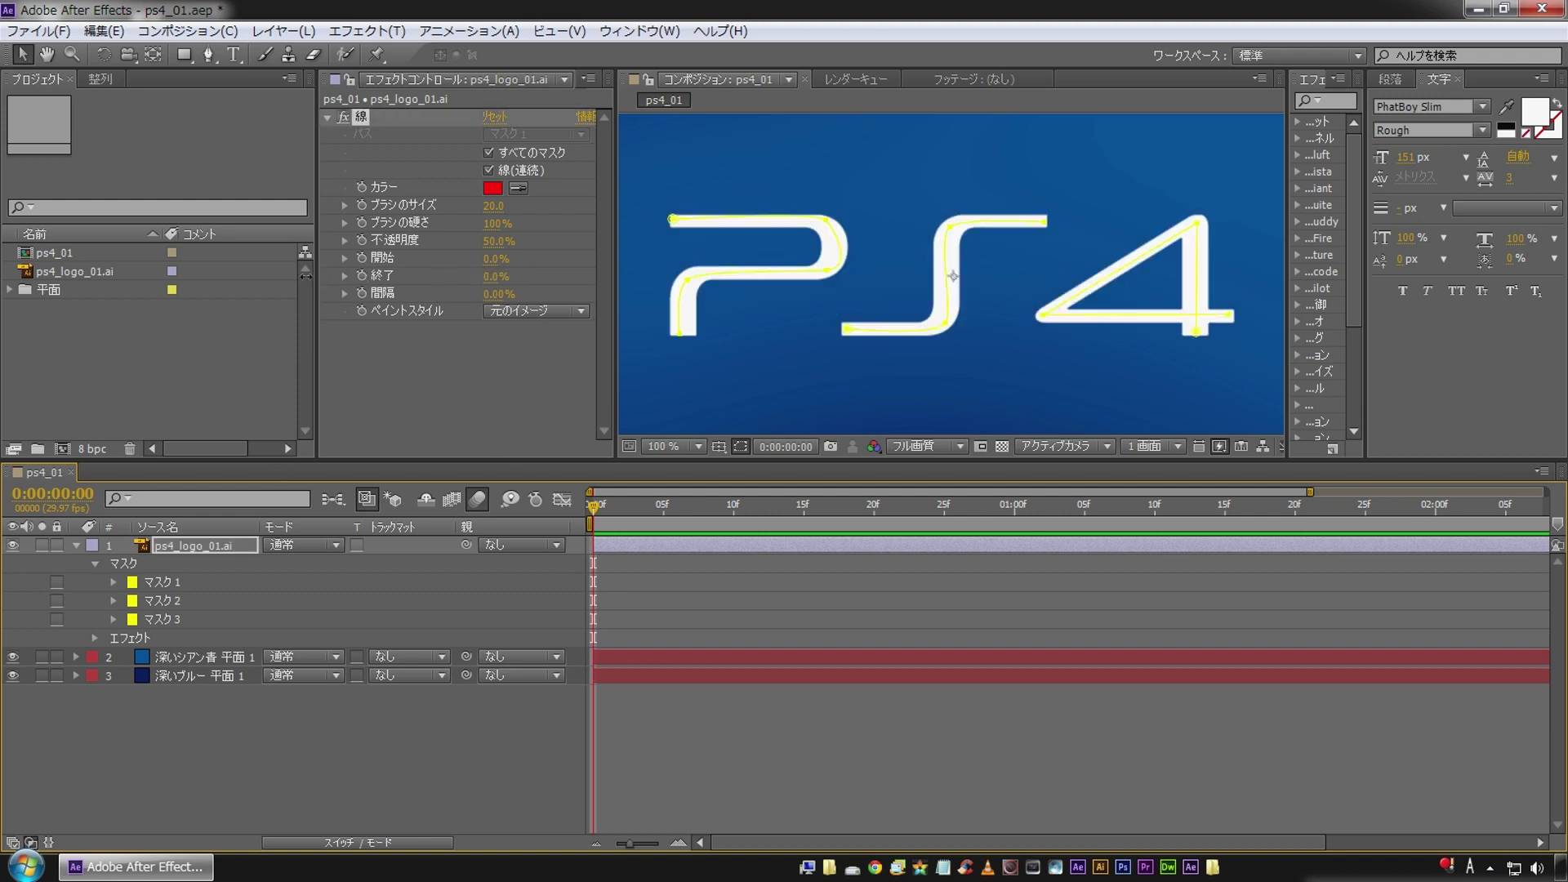
left_click(361, 276)
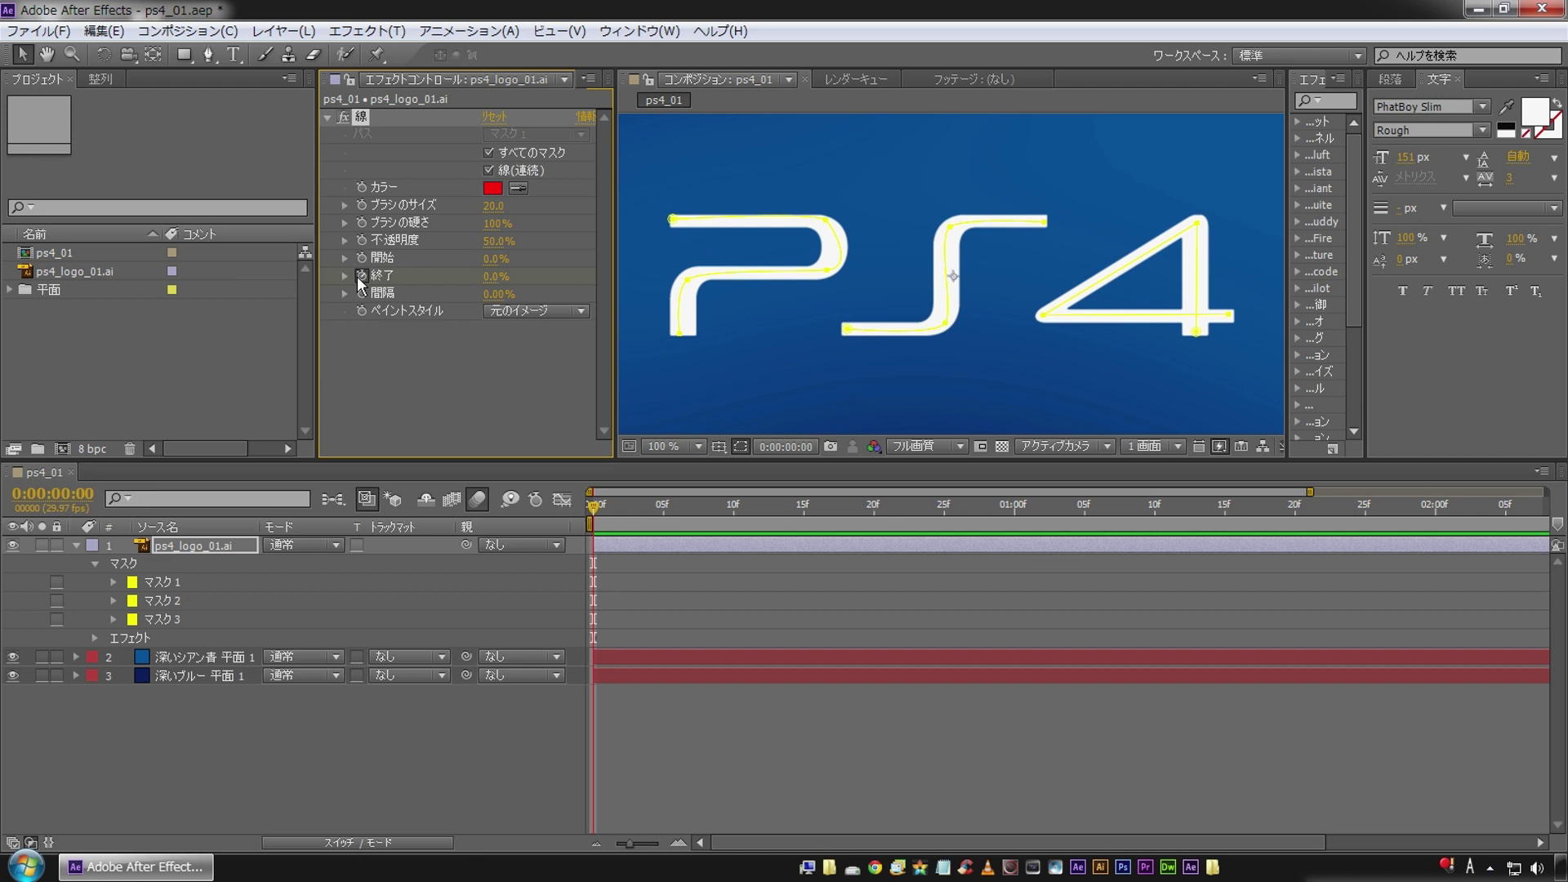
left_click(874, 513)
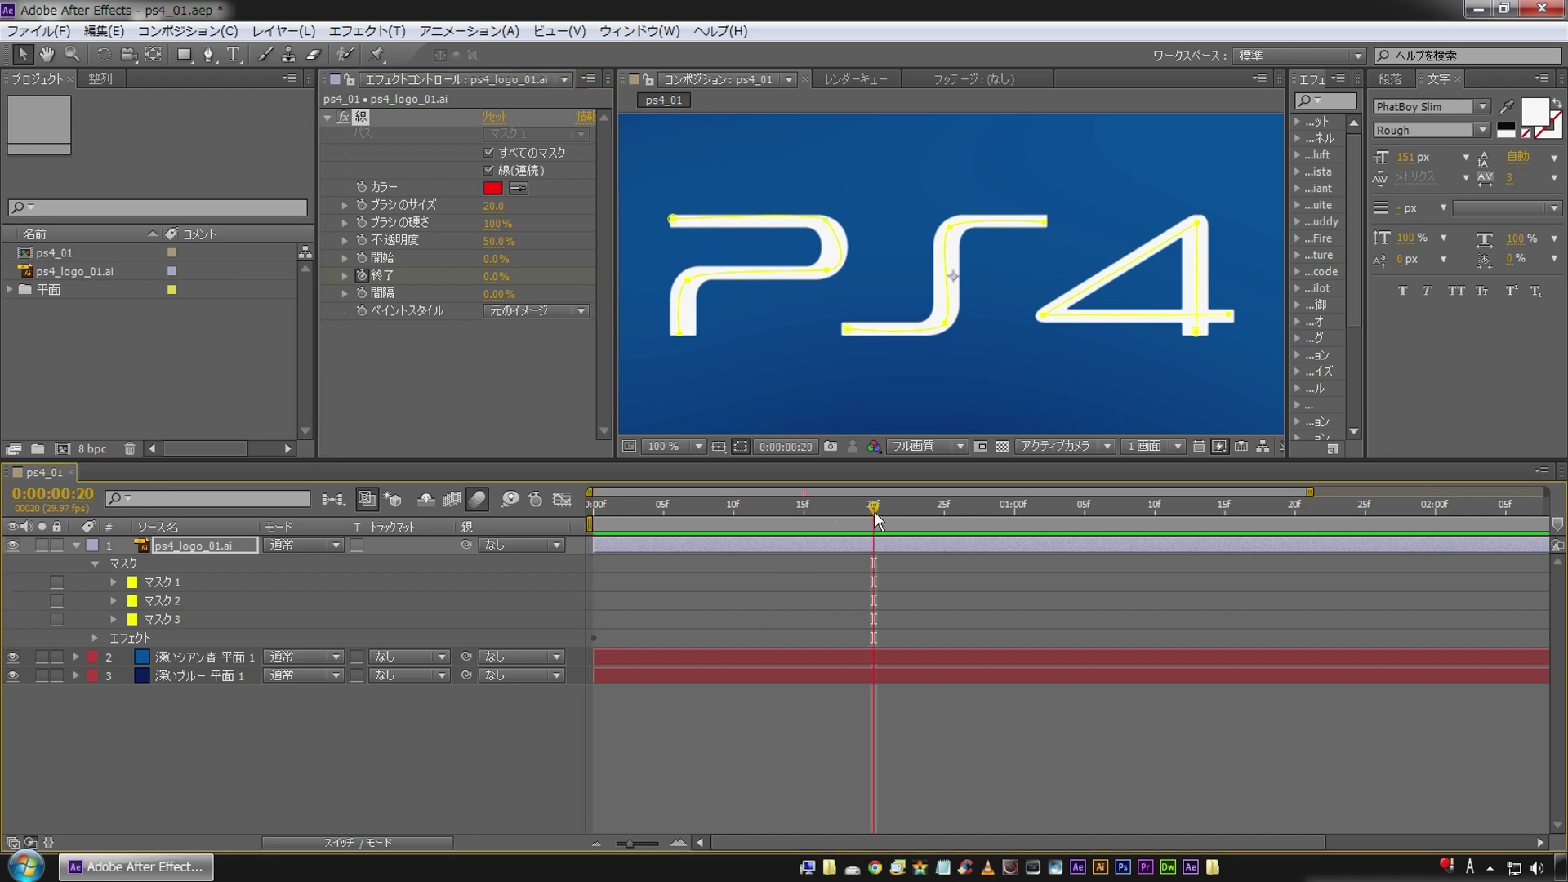
left_click(943, 510)
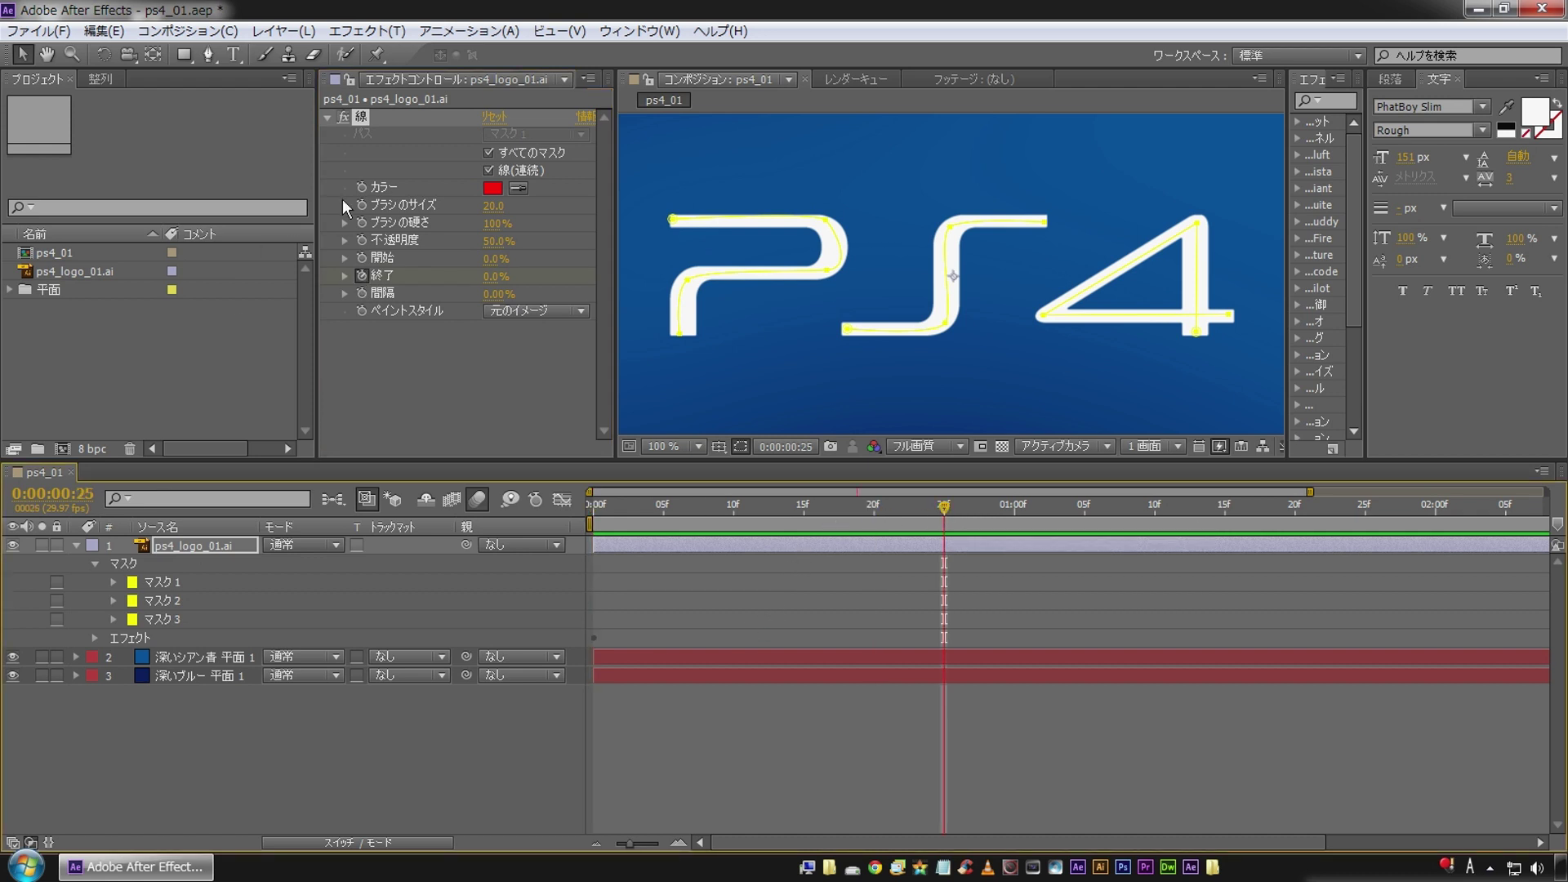
left_click_drag(495, 276, 616, 308)
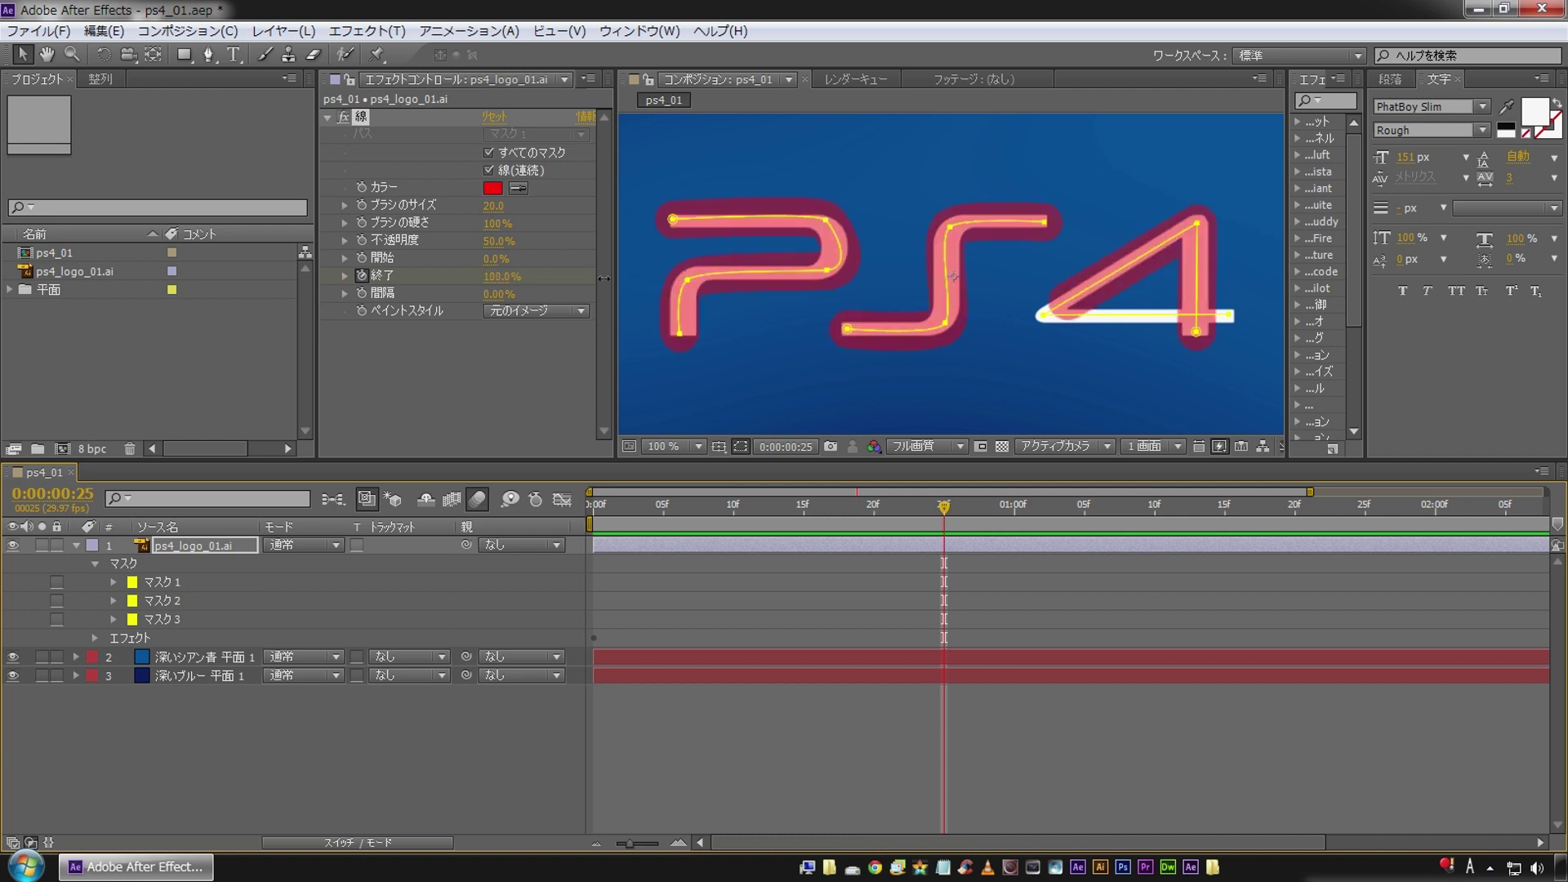
left_click_drag(495, 241, 668, 238)
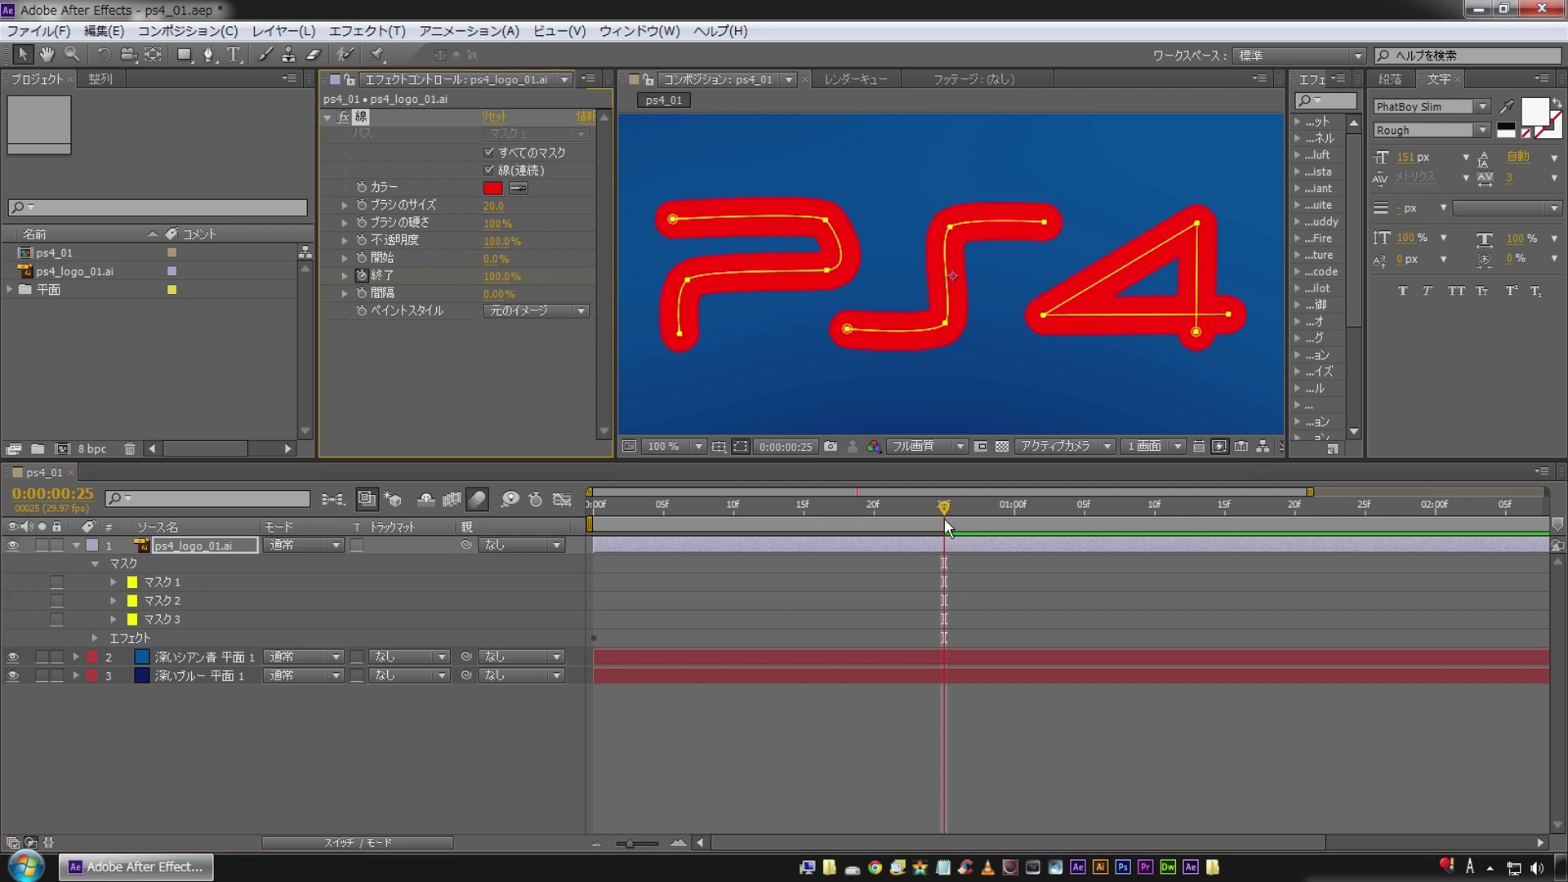
left_click_drag(950, 521, 477, 522)
key("space")
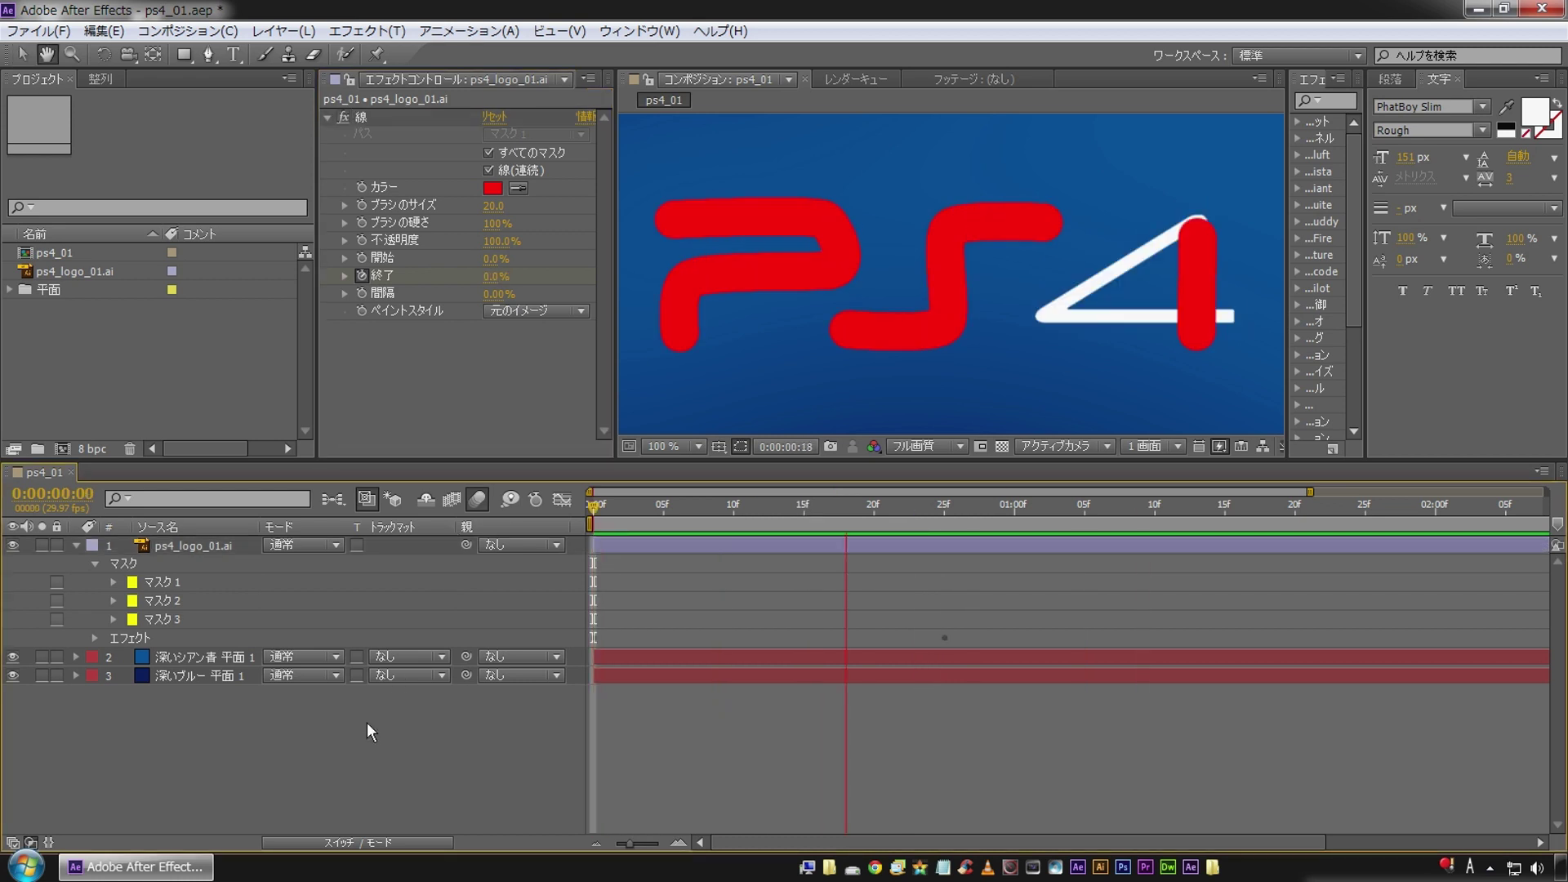
Step: Set the Stroke Paint Style to Reveal Original Image
key("space")
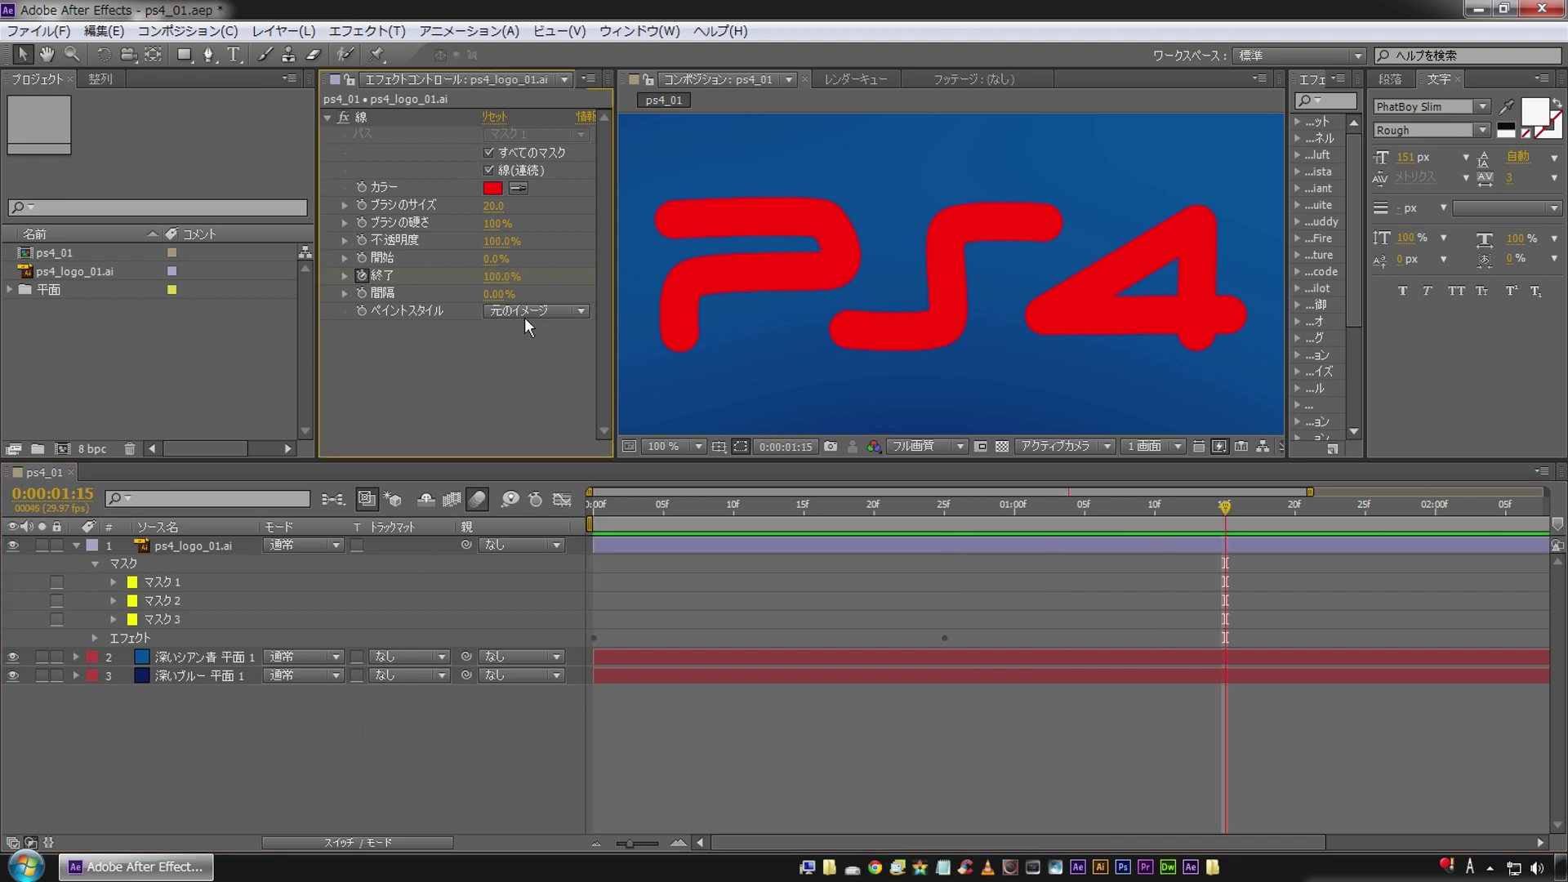
left_click(526, 311)
left_click(558, 376)
Step: Scrub and RAM-preview the draw-on, ending at frame 25 to check the finished logo
left_click(602, 504)
left_click_drag(602, 504, 677, 510)
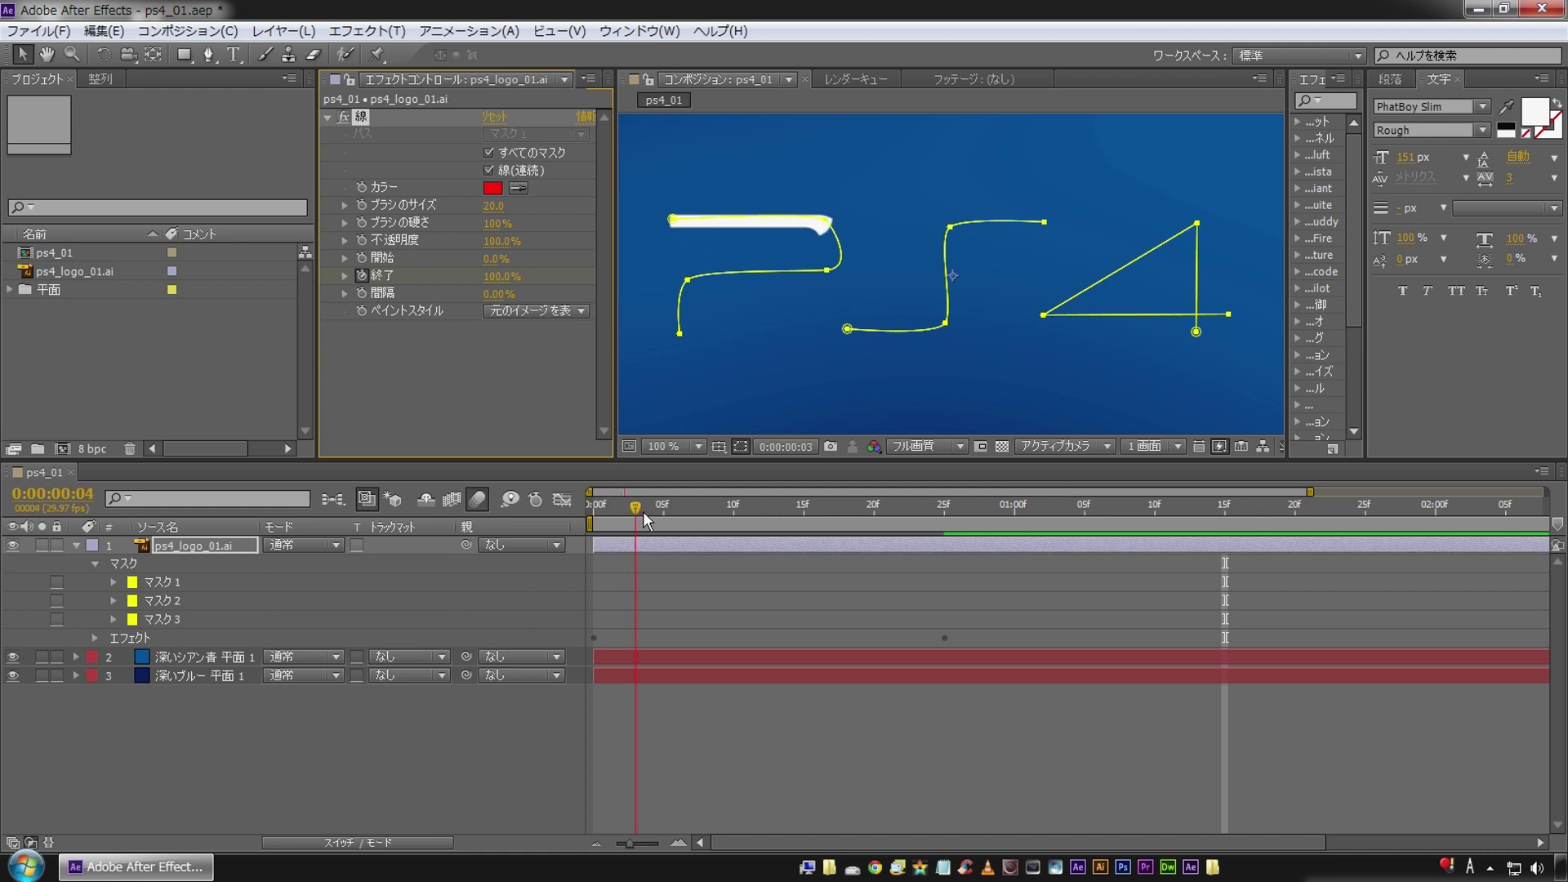
left_click(474, 786)
key("KP_0")
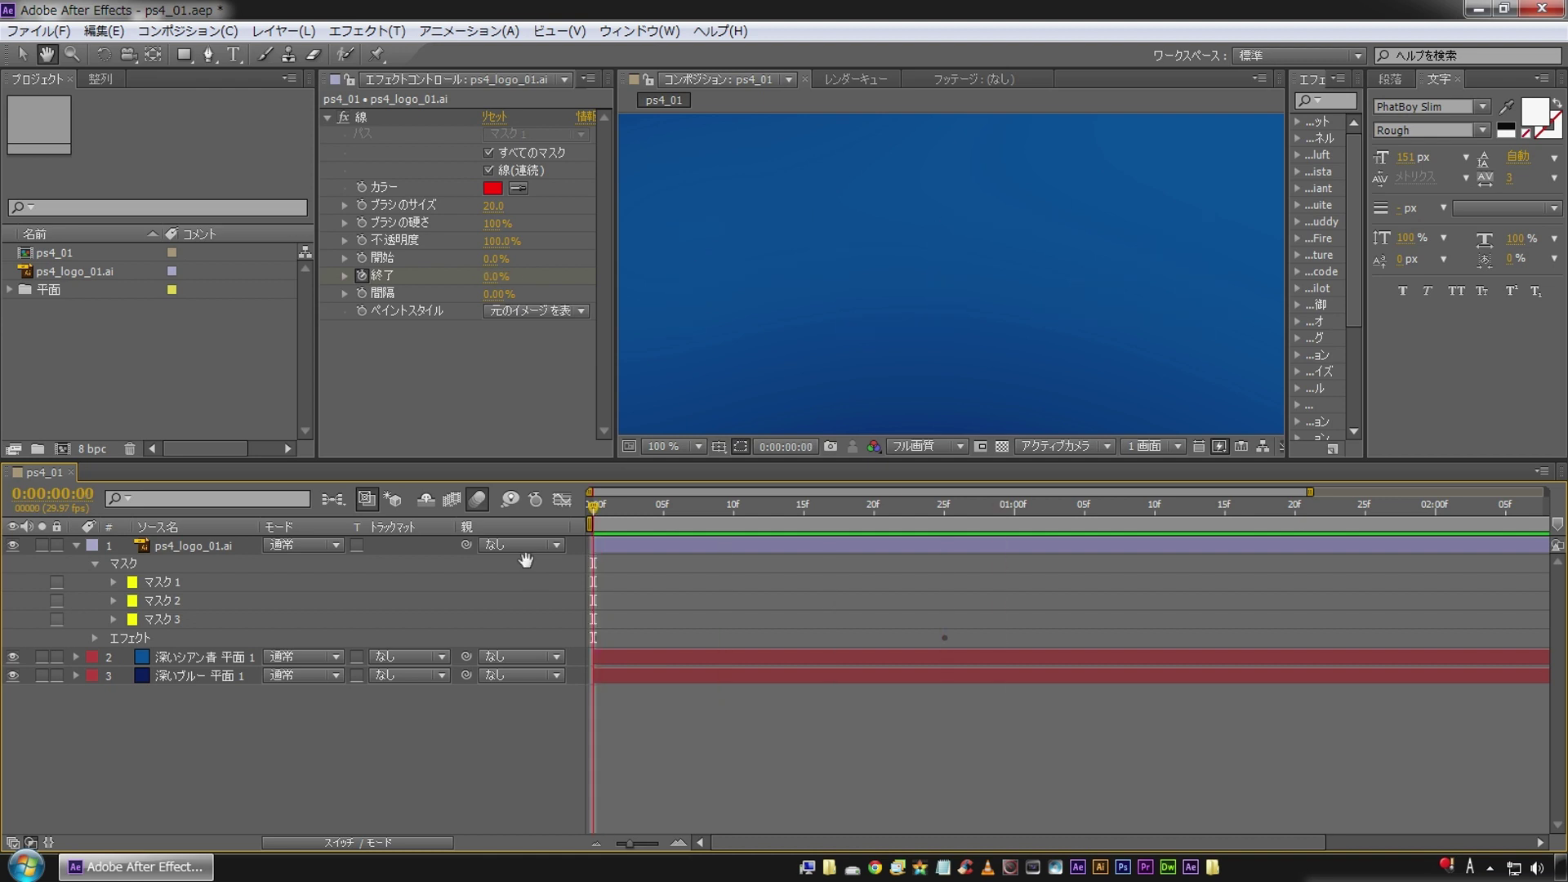
key("space")
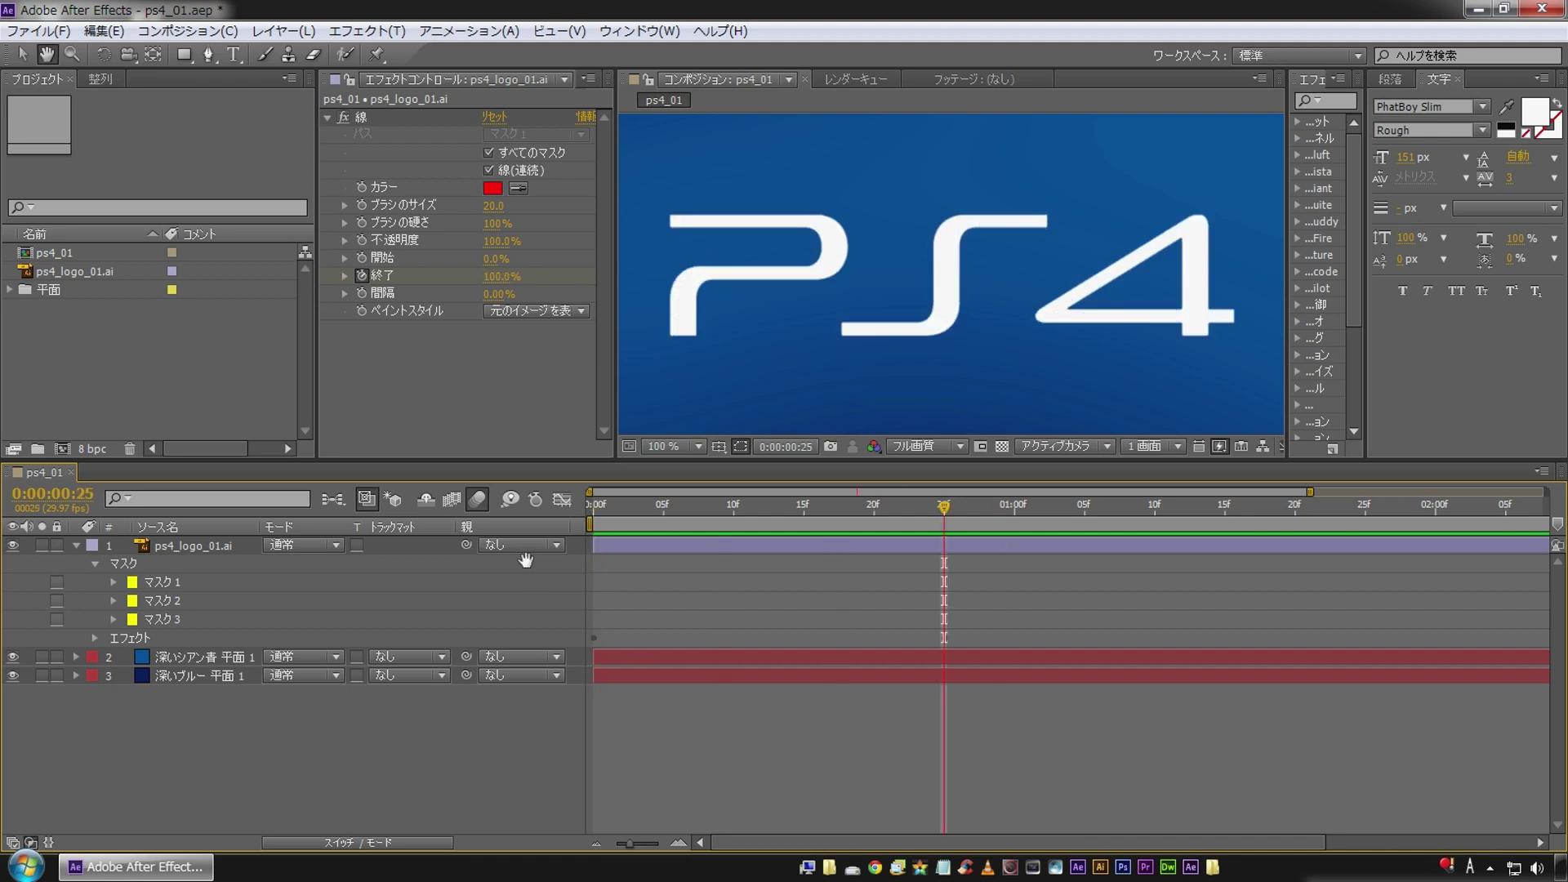
key("space")
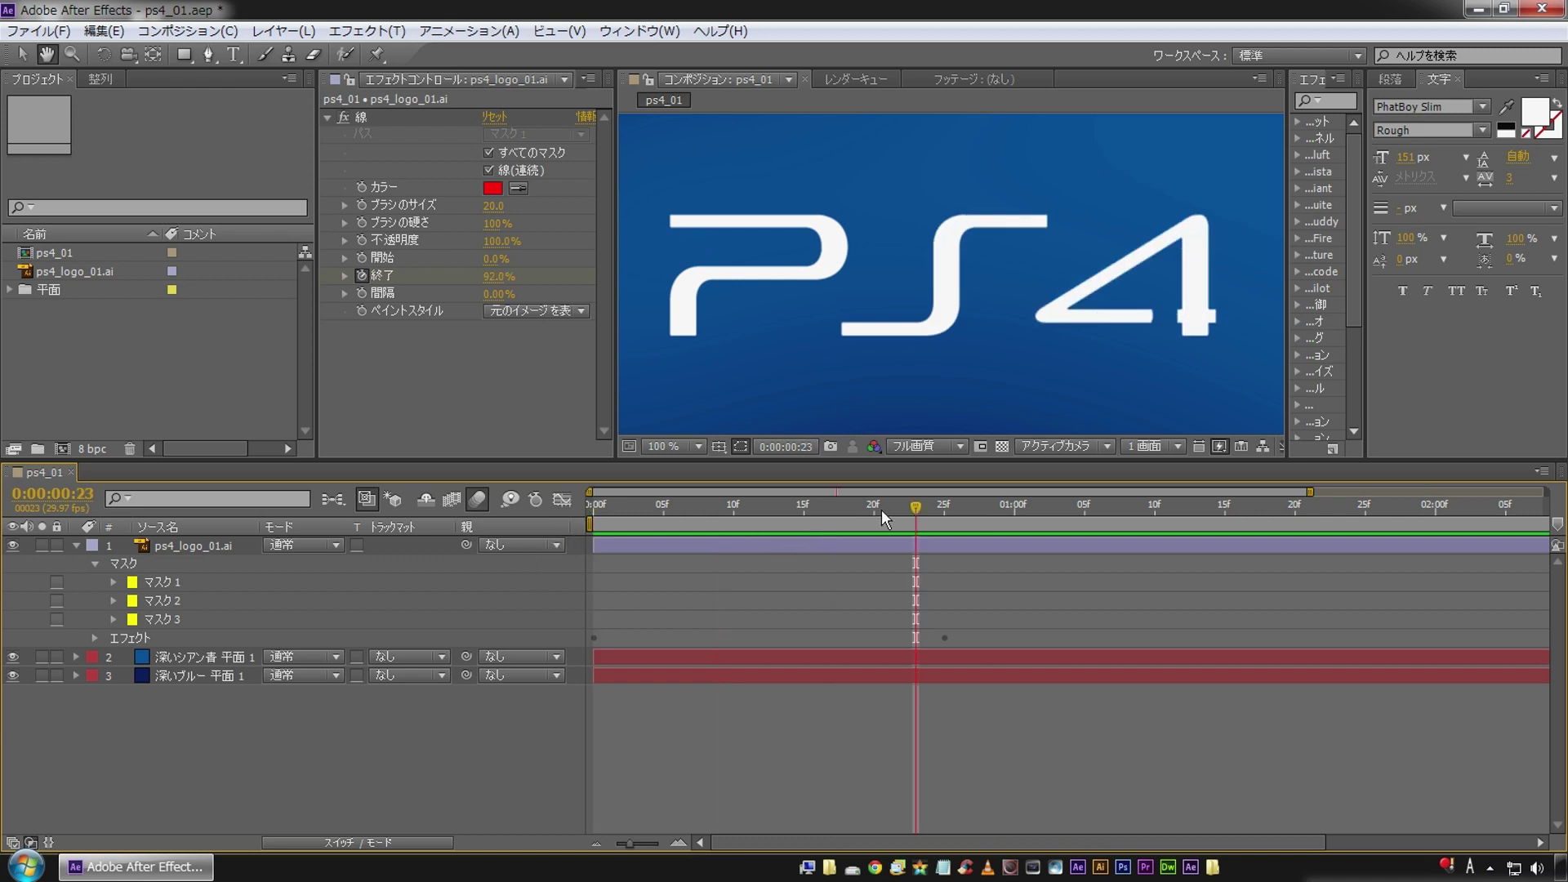
left_click_drag(922, 516, 944, 518)
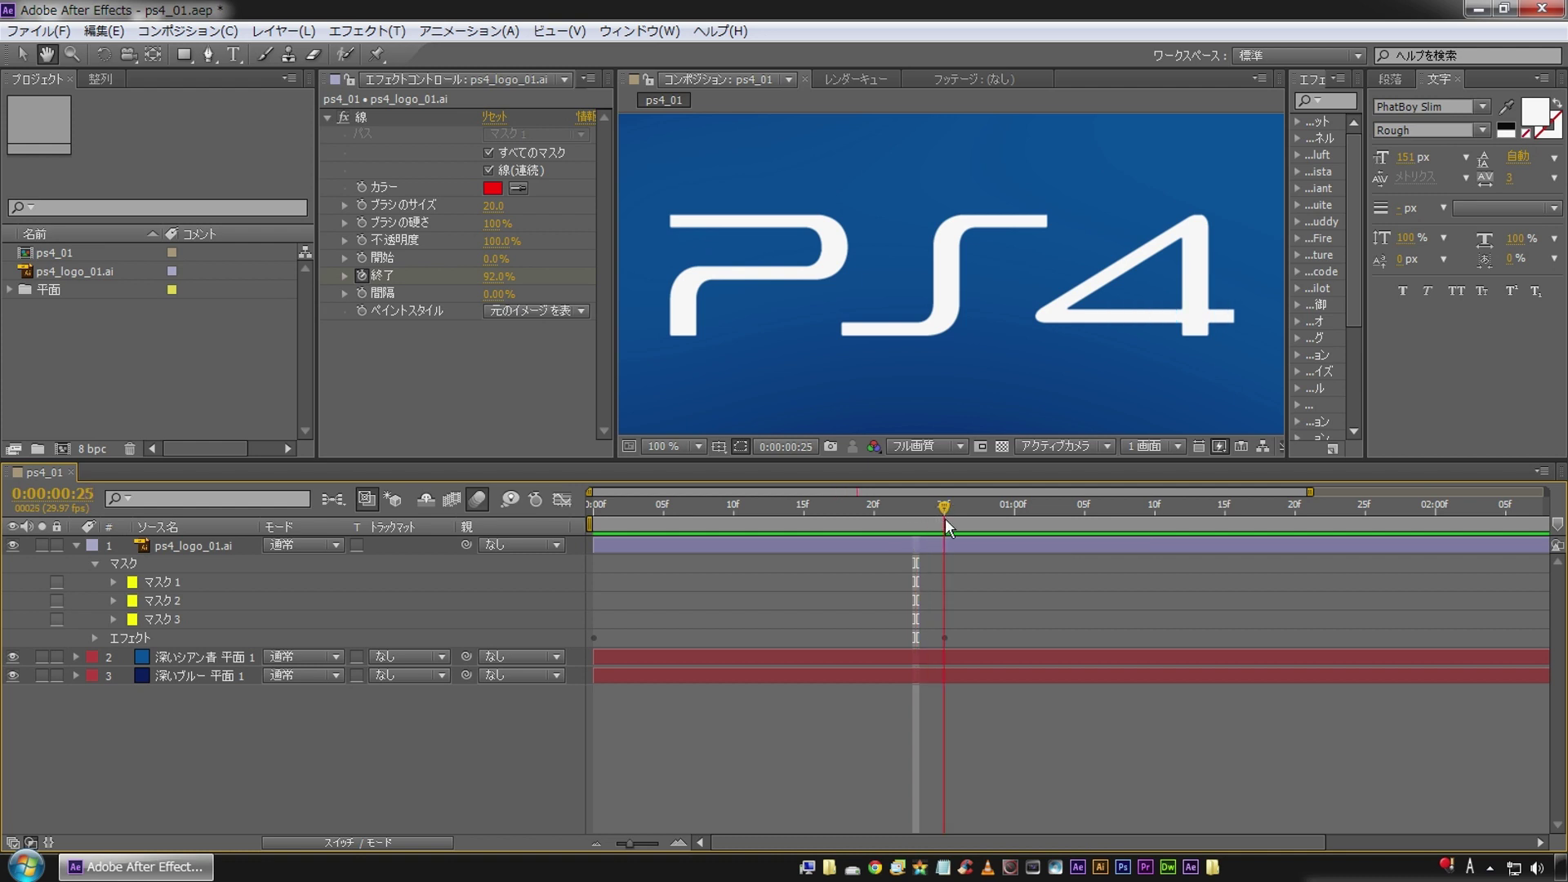
Step: Duplicate the logo layer twice and uncheck All Masks on the top copy so it strokes Mask 1
key("v")
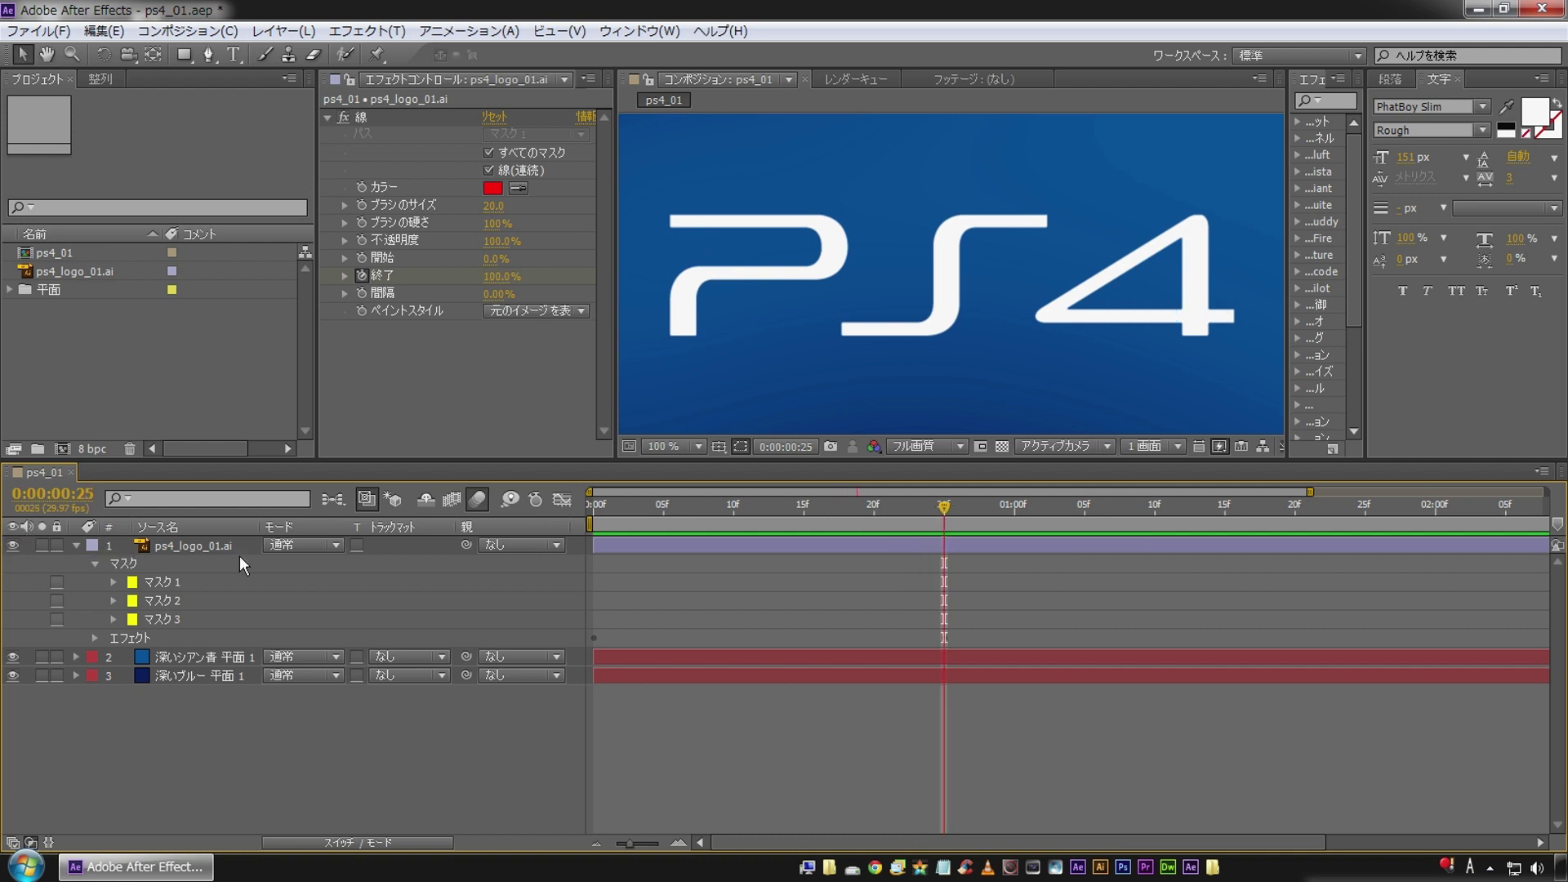
left_click(202, 552)
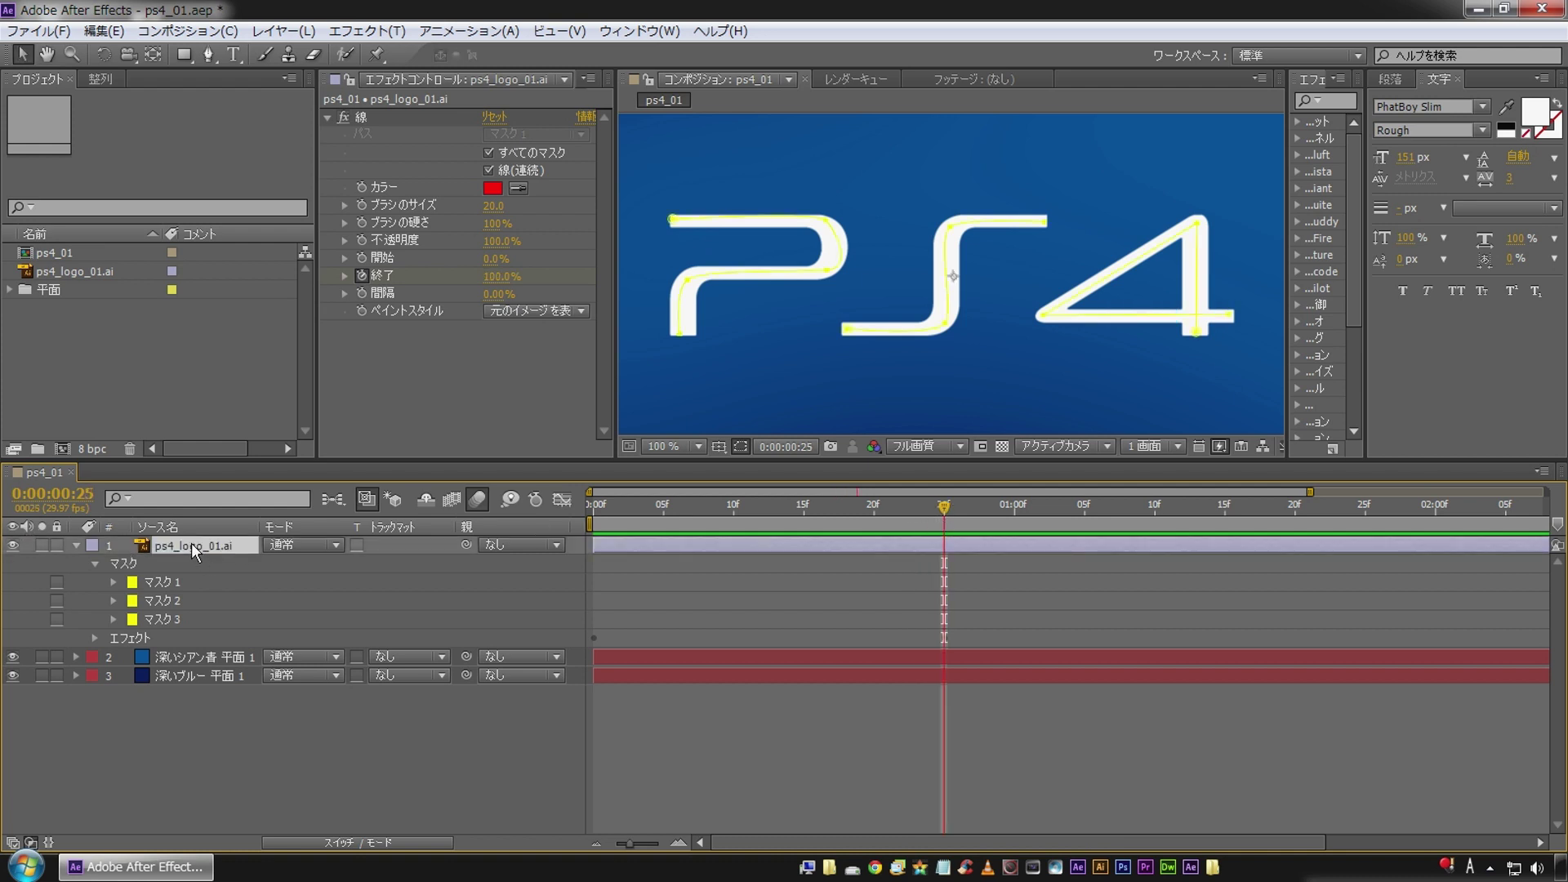
key("ctrl+d")
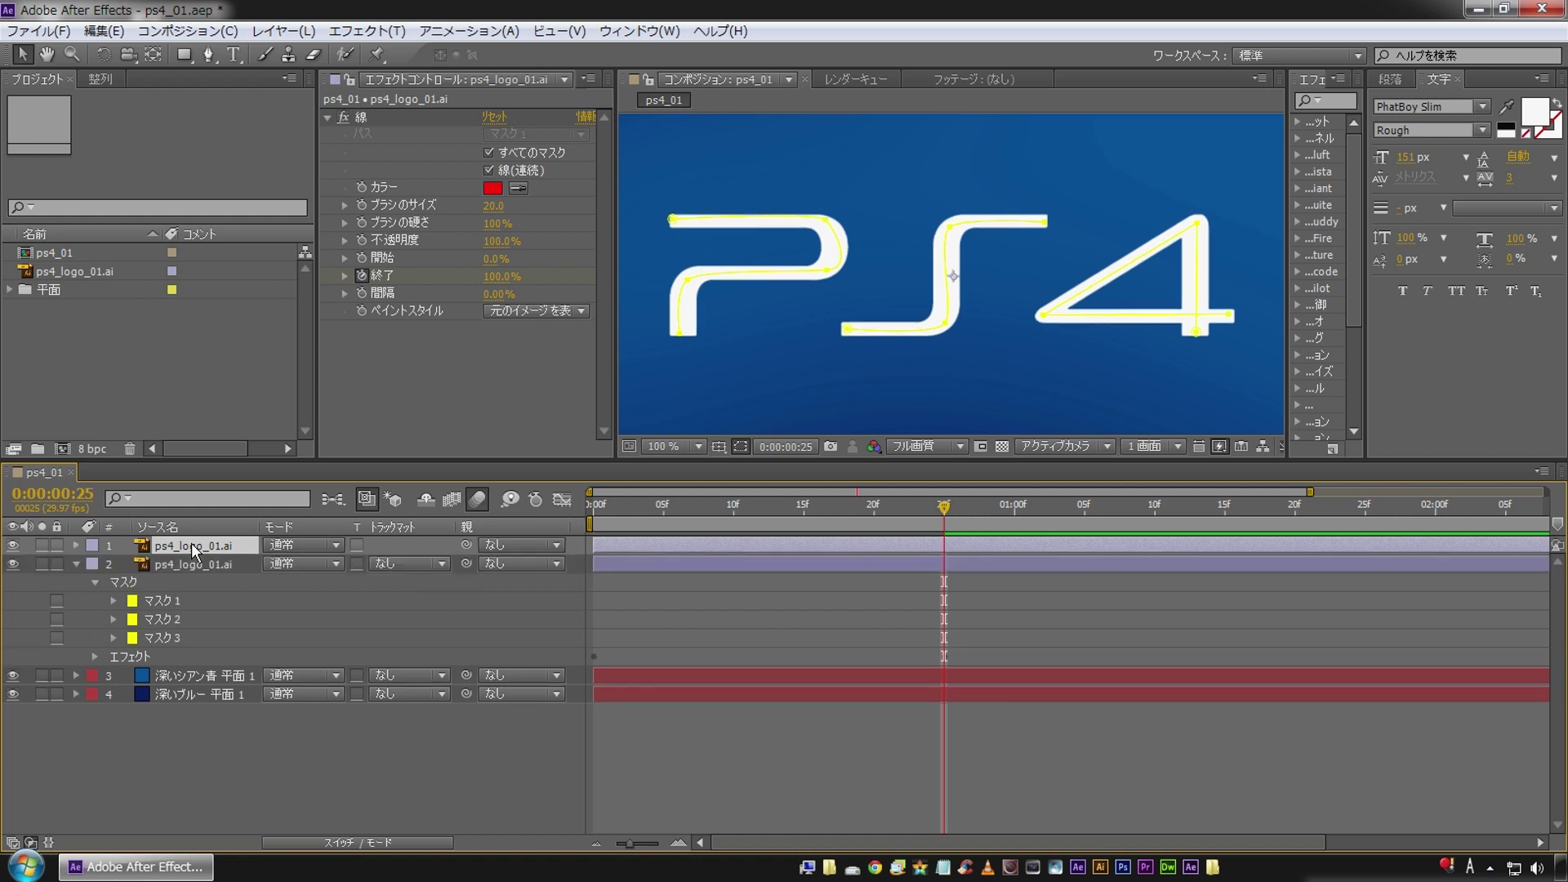
key("ctrl+d")
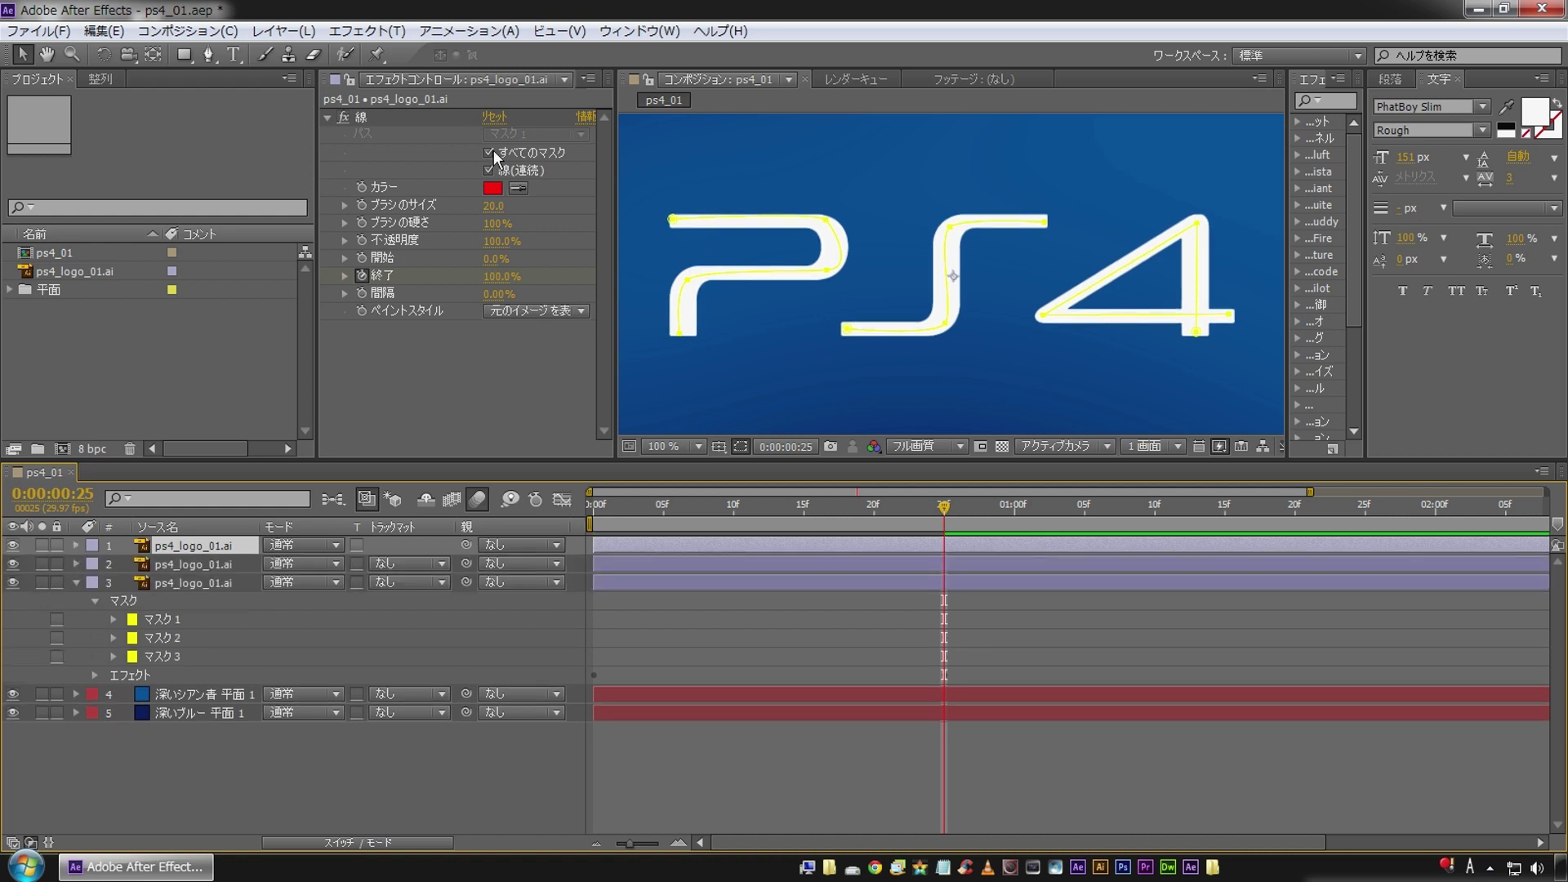
left_click(488, 151)
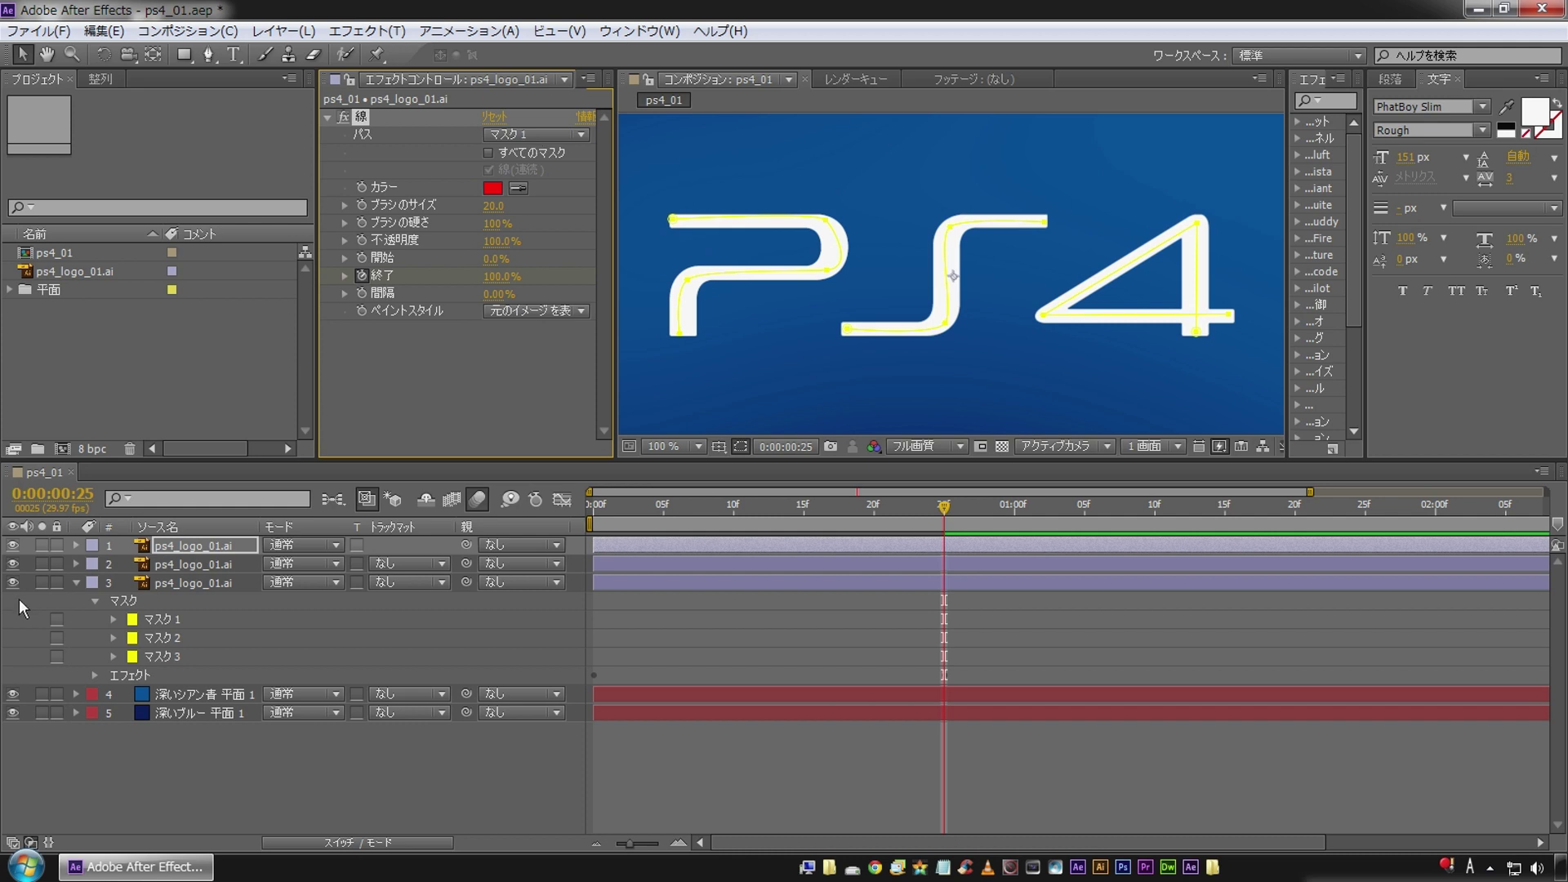
Step: Make the second copy stroke only Mask 2 and the third copy only Mask 3
left_click(173, 568)
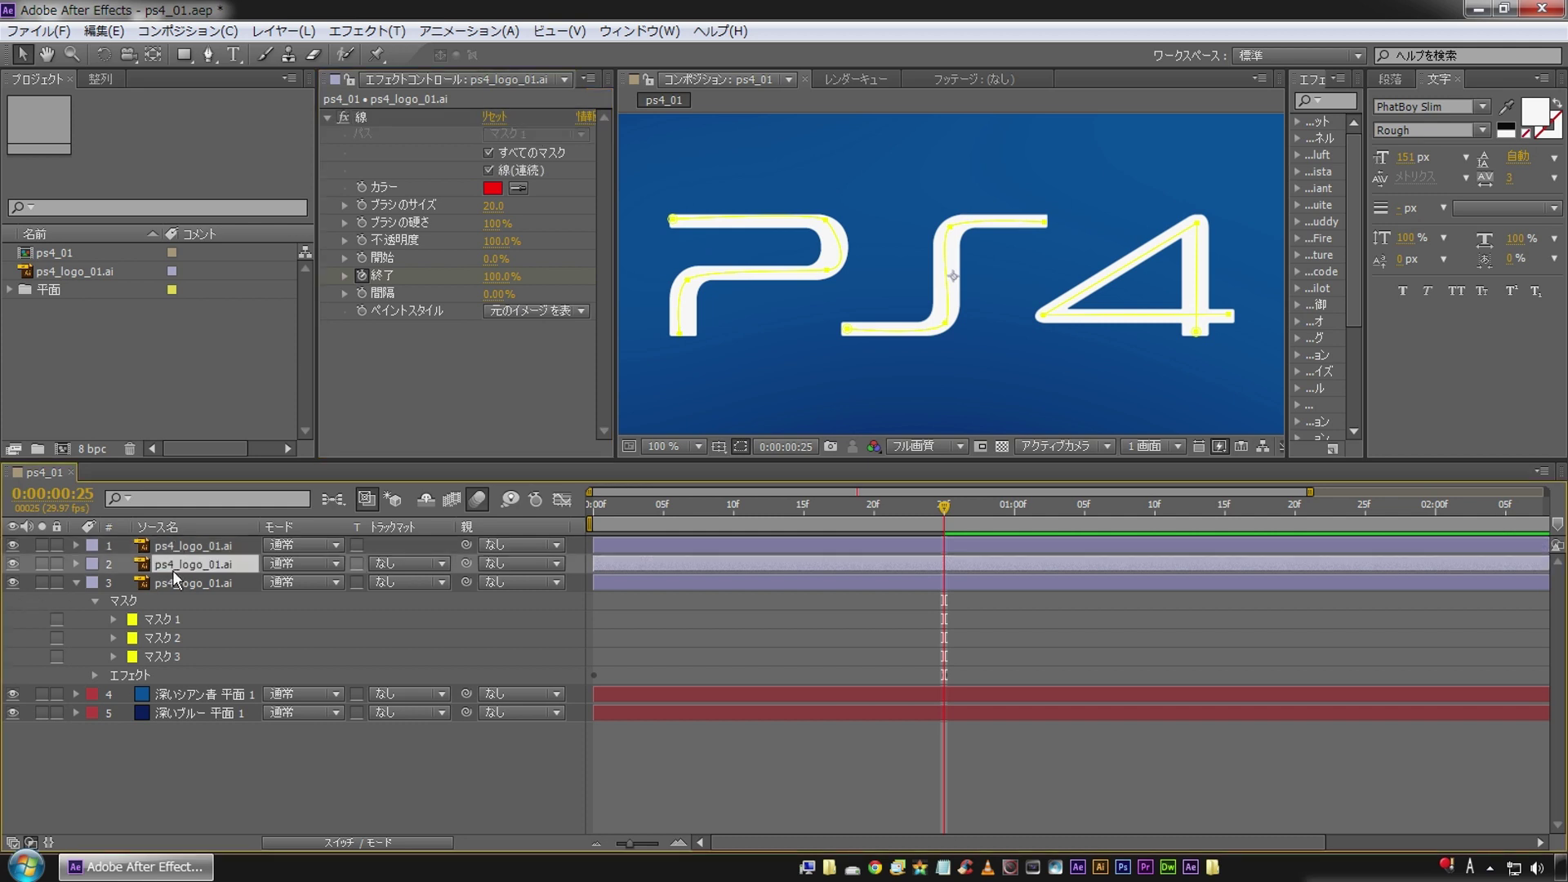
left_click(488, 152)
left_click(535, 134)
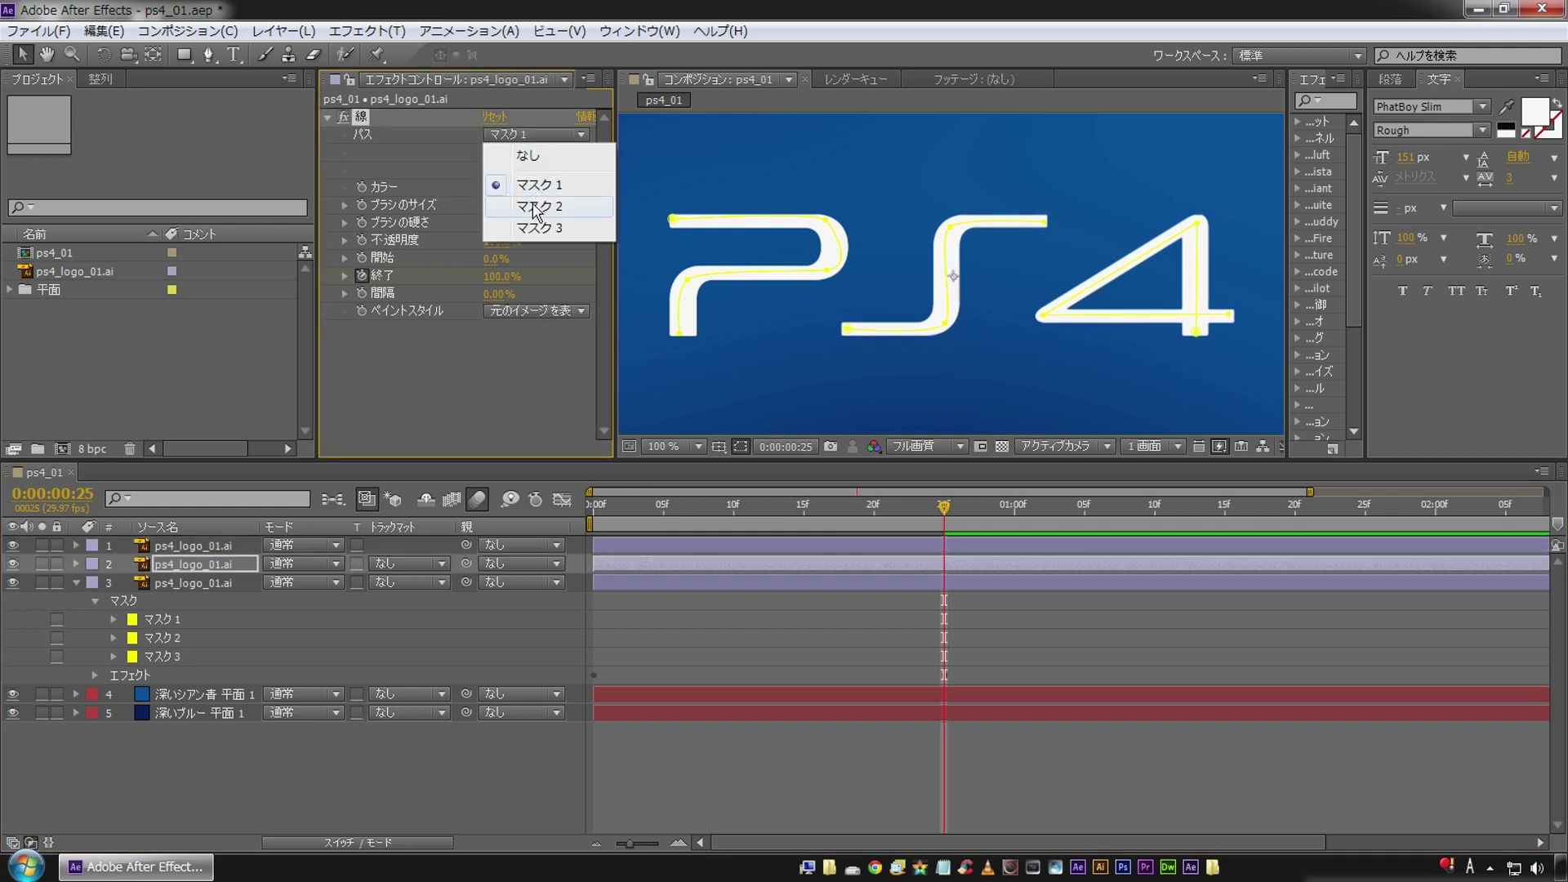
left_click(522, 208)
left_click(188, 584)
left_click(489, 151)
left_click(535, 134)
left_click(521, 238)
Step: Scrub back to check each letter drawing on, then select all three logo layers
mouse_move(743, 512)
left_mouse_down()
mouse_move(859, 513)
mouse_move(801, 506)
mouse_move(846, 506)
left_mouse_up()
left_click(182, 545)
left_click(175, 580, "shift")
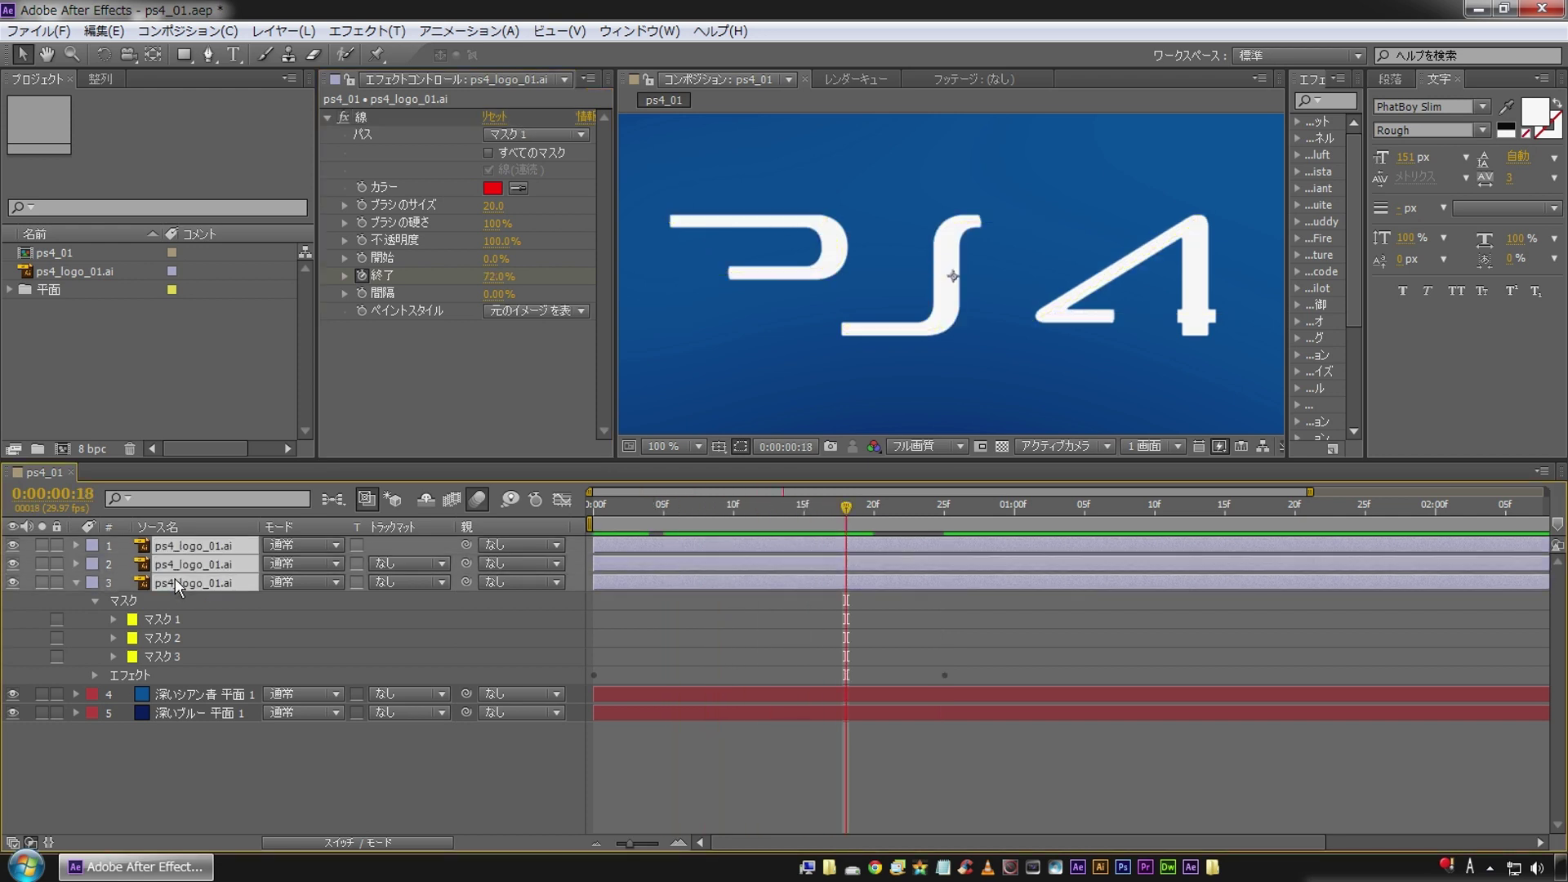
Step: Move the three layers' final End keyframes from frame 25 to frame 10
key("u")
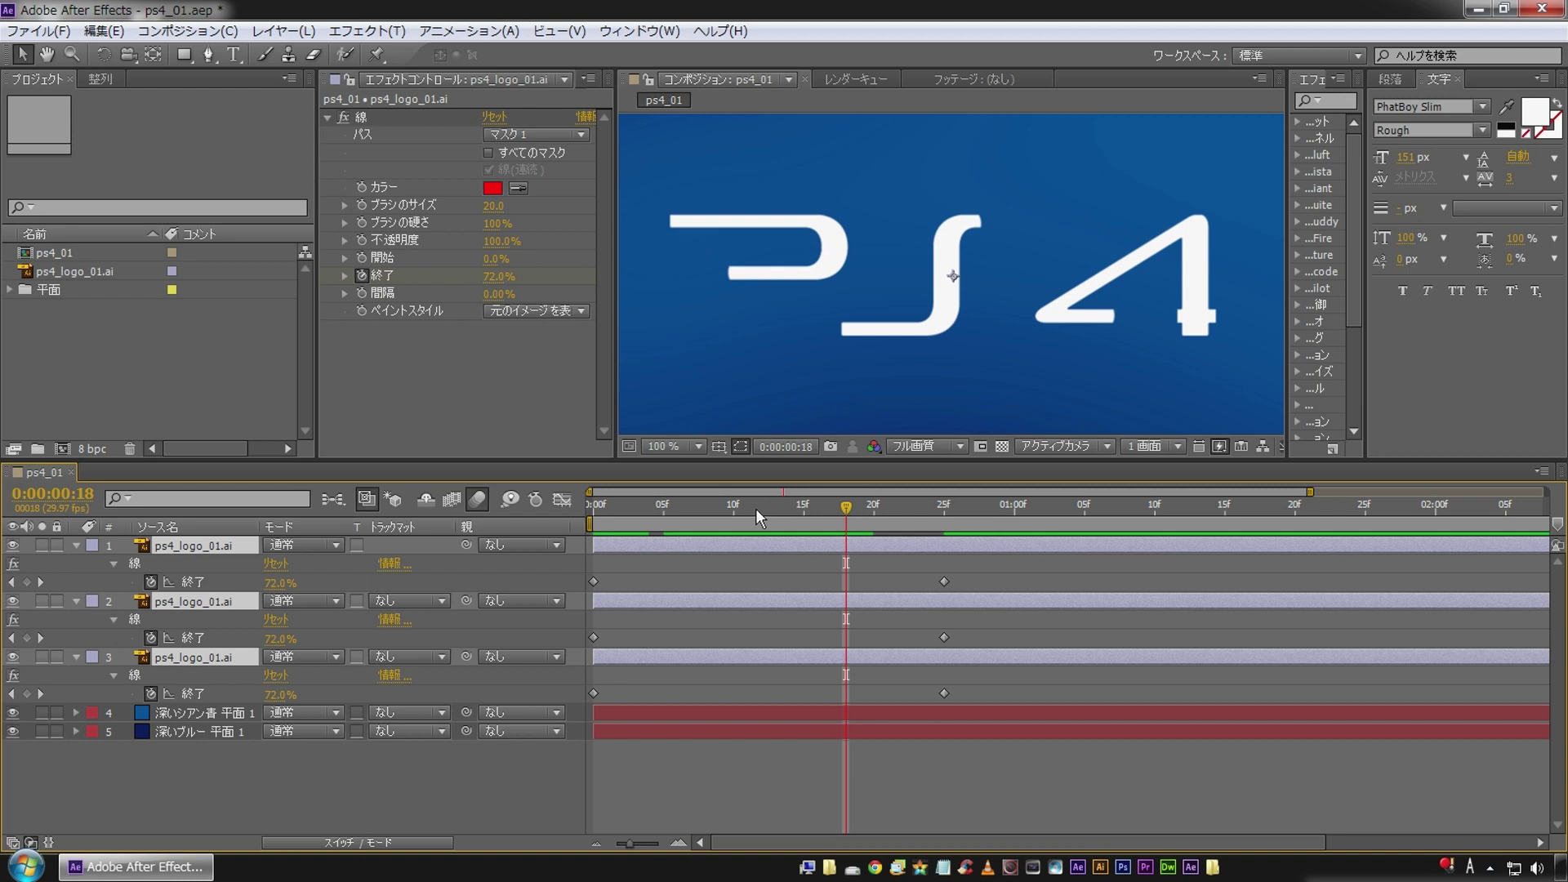
left_click(733, 511)
left_click_drag(897, 567, 959, 693)
left_click_drag(944, 582, 737, 590)
key("Home")
Step: Preview the faster draw-on and inspect the strokes at frames 9 and 7
left_click(430, 747)
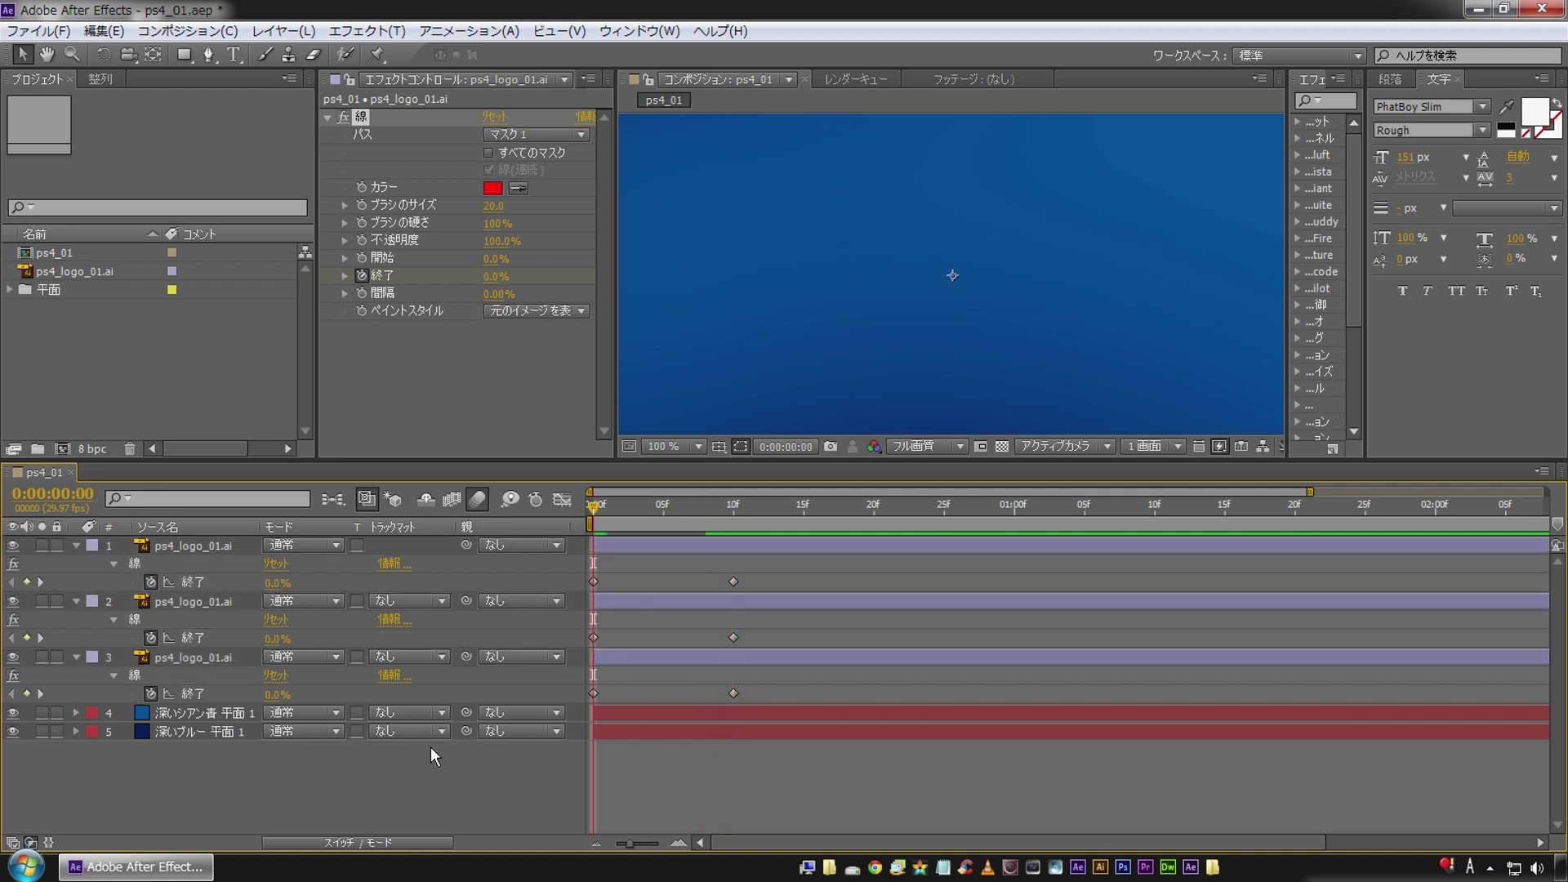
key("space")
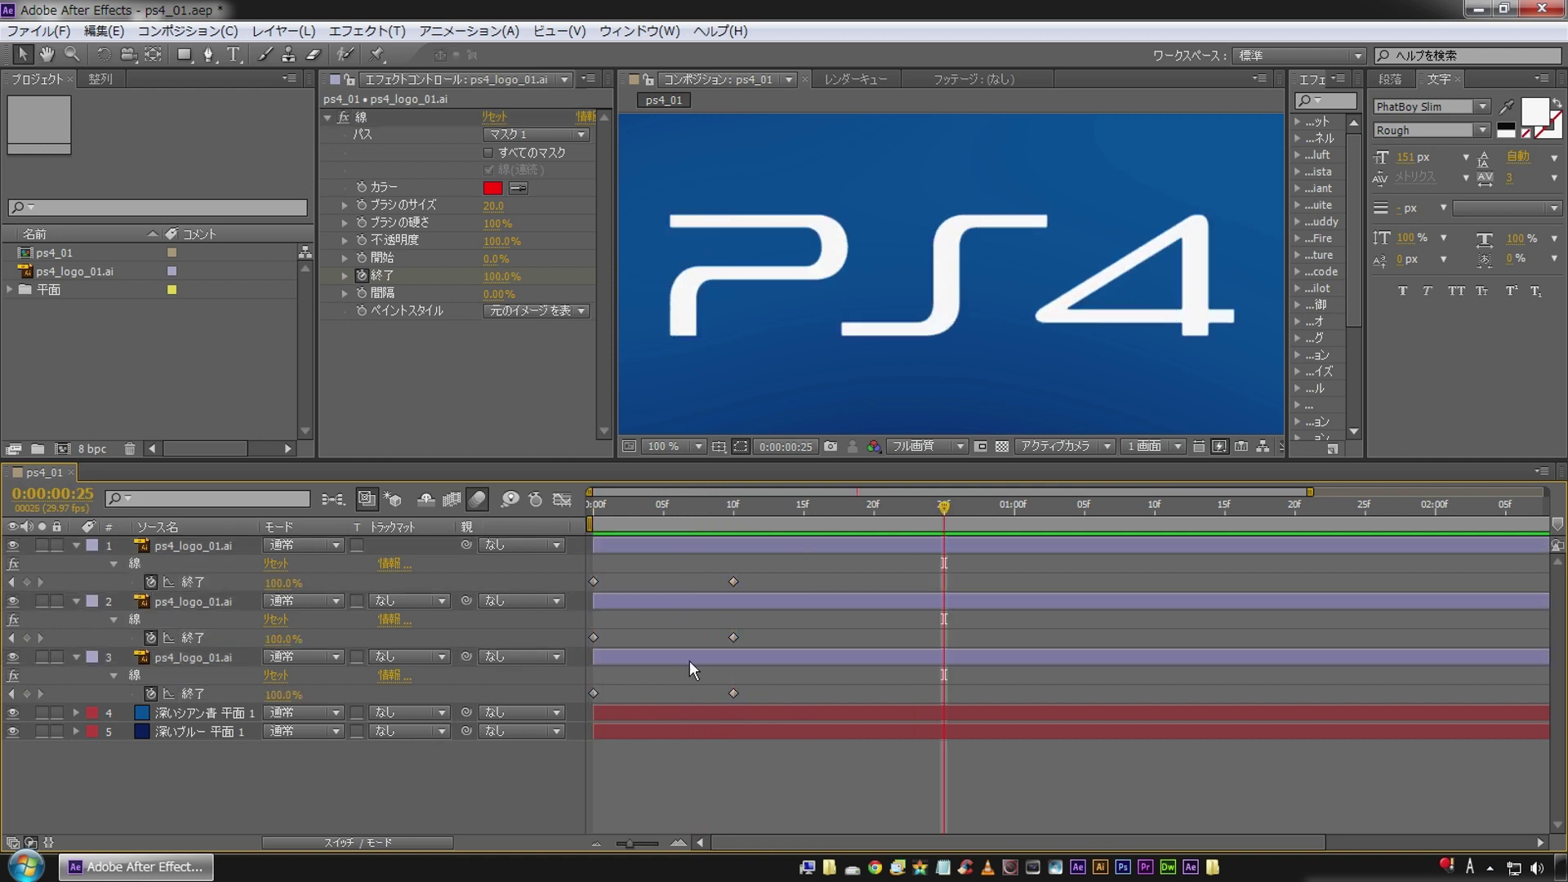
mouse_move(710, 506)
left_mouse_down()
mouse_move(660, 507)
mouse_move(718, 507)
left_mouse_up()
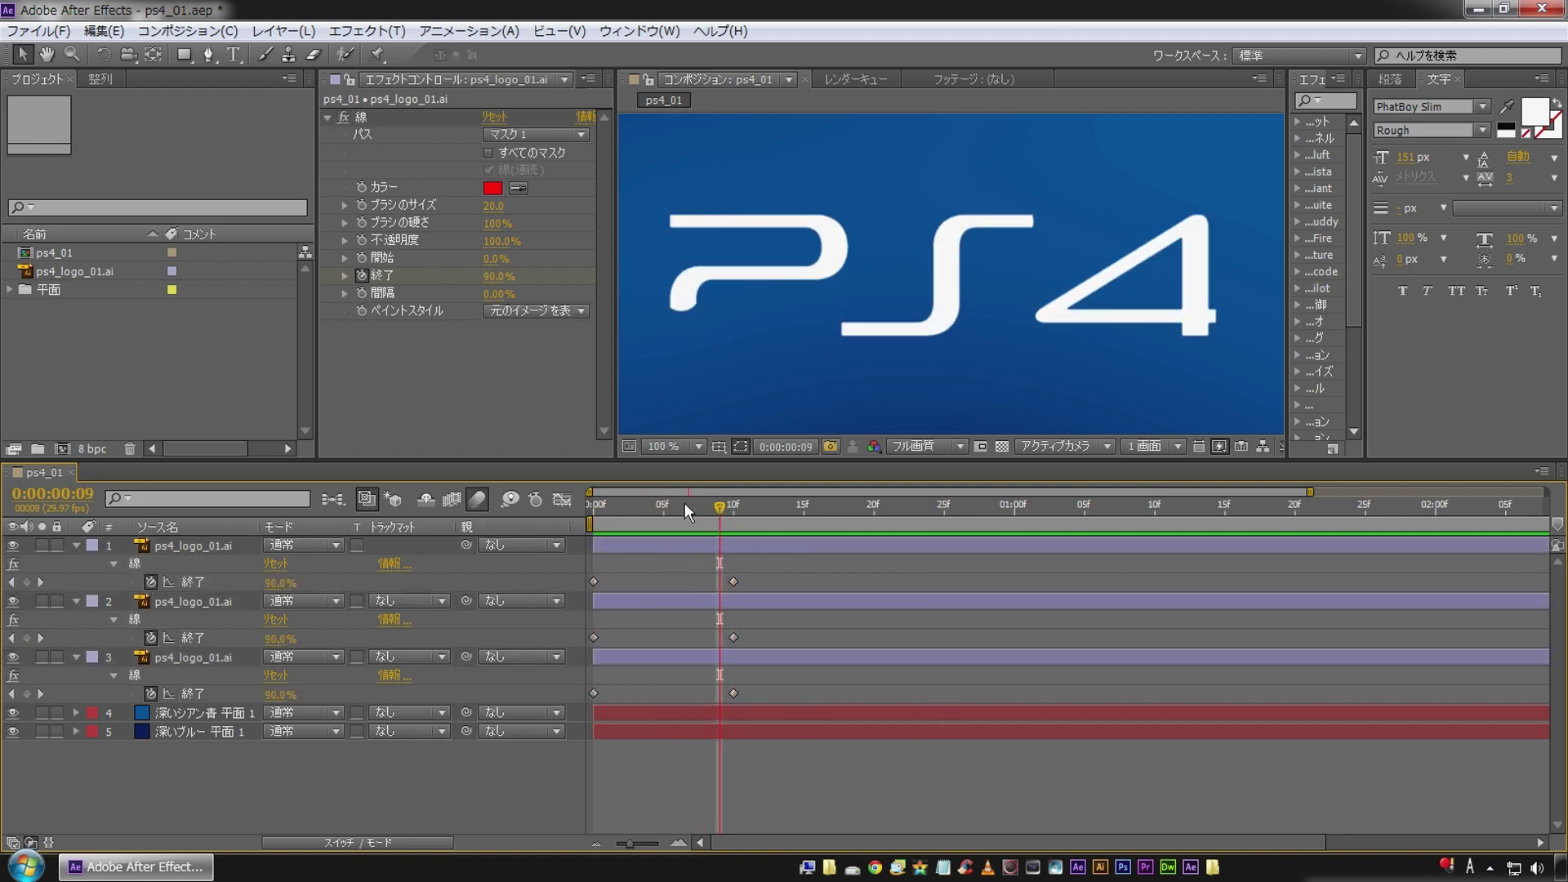
left_click(685, 507)
Step: Zoom to 200% on the 4 and make its layer's Stroke paint solid red for editing
key("period")
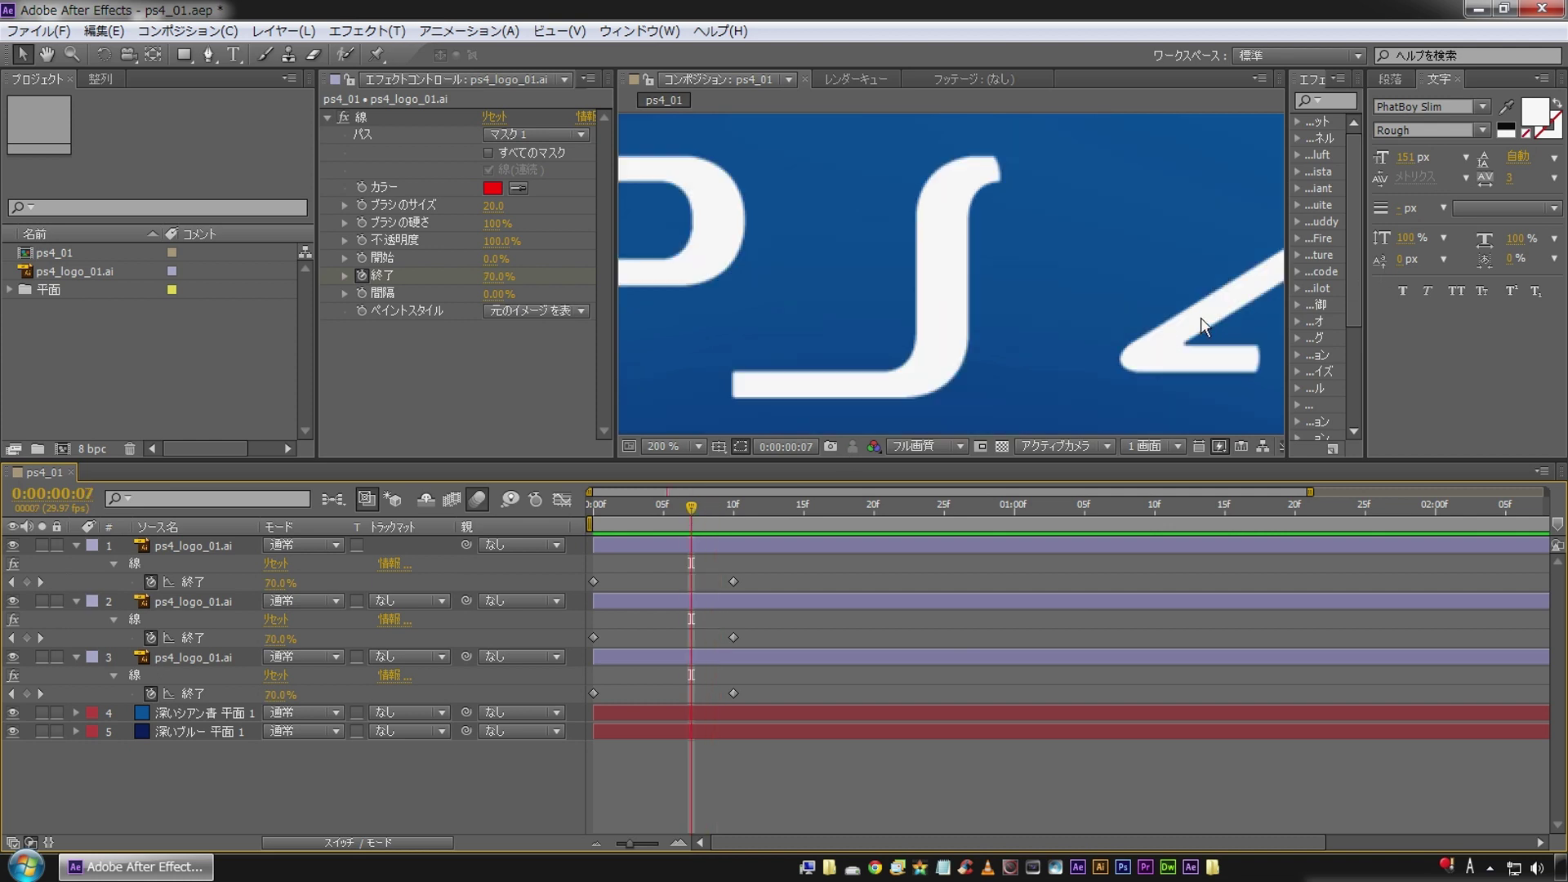
left_click_drag(1152, 317, 658, 292)
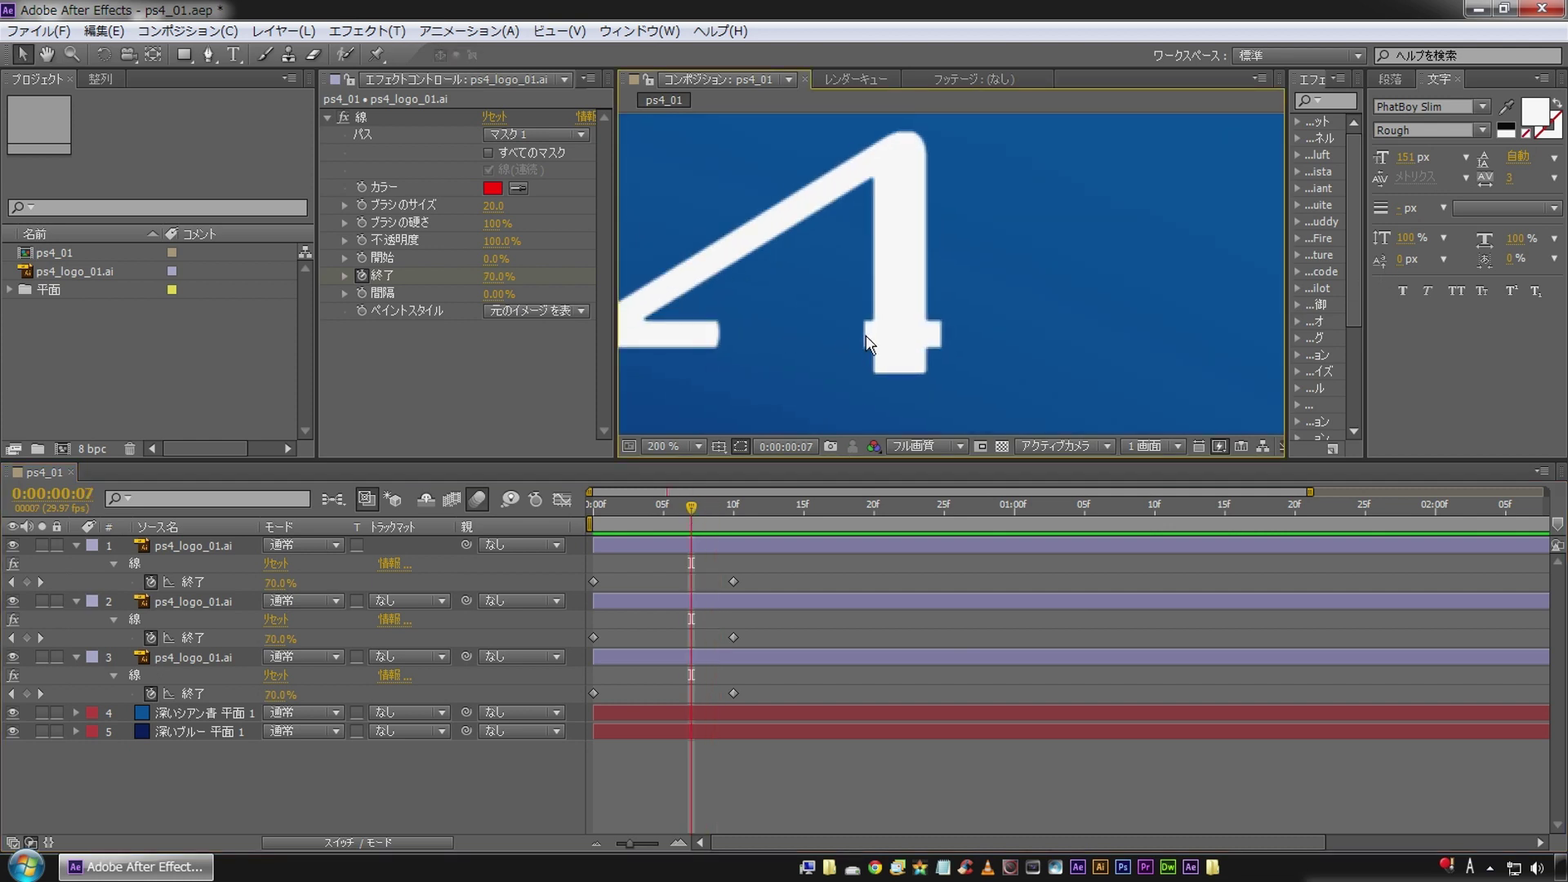
left_click(211, 545)
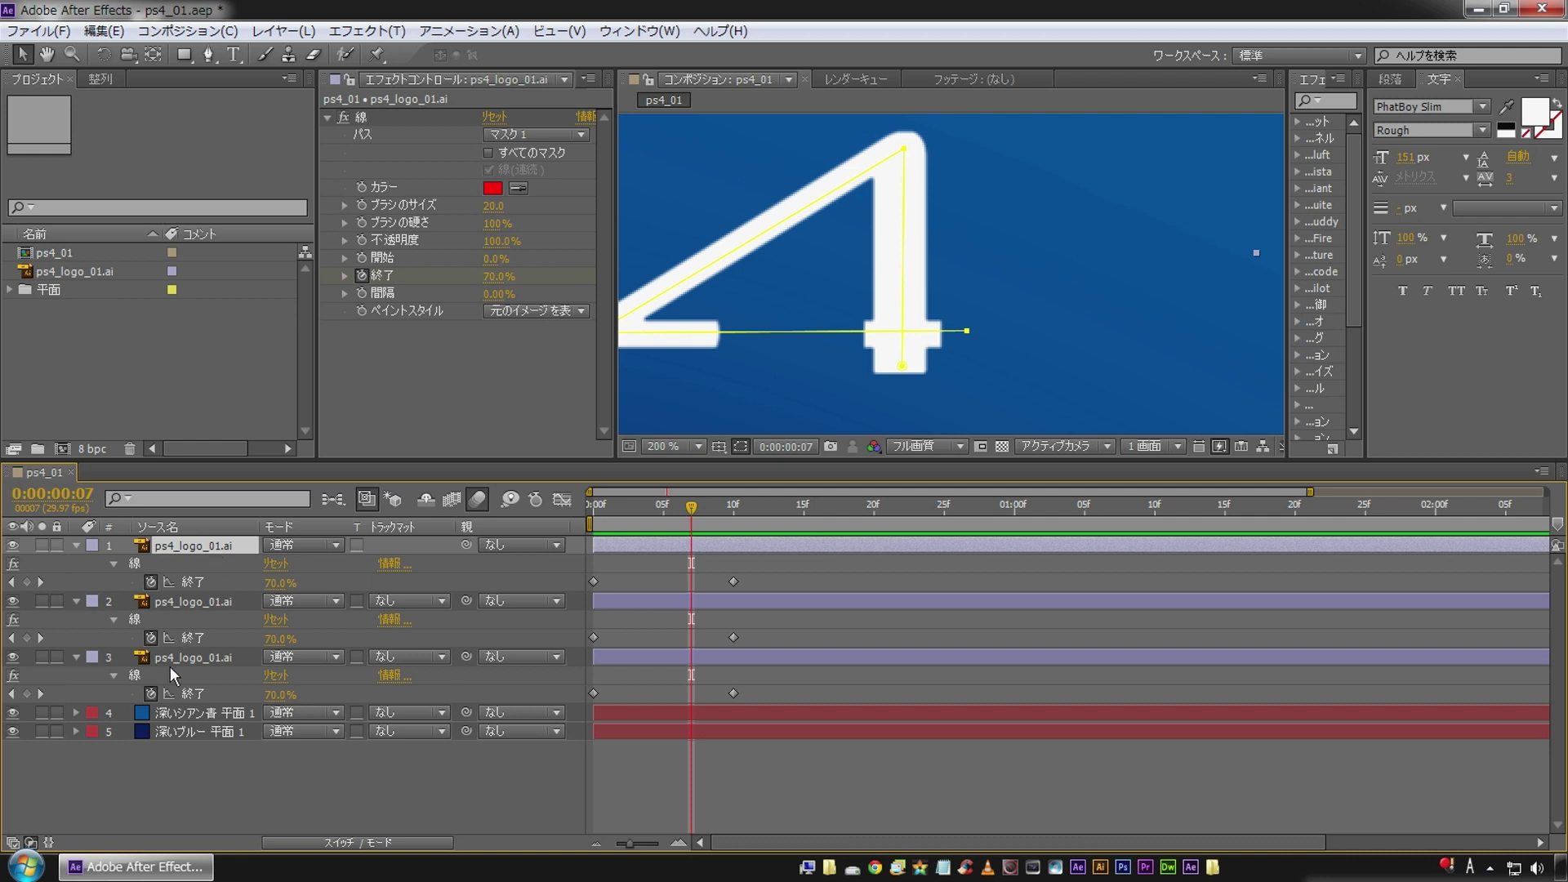
left_click(183, 655)
left_click(163, 676)
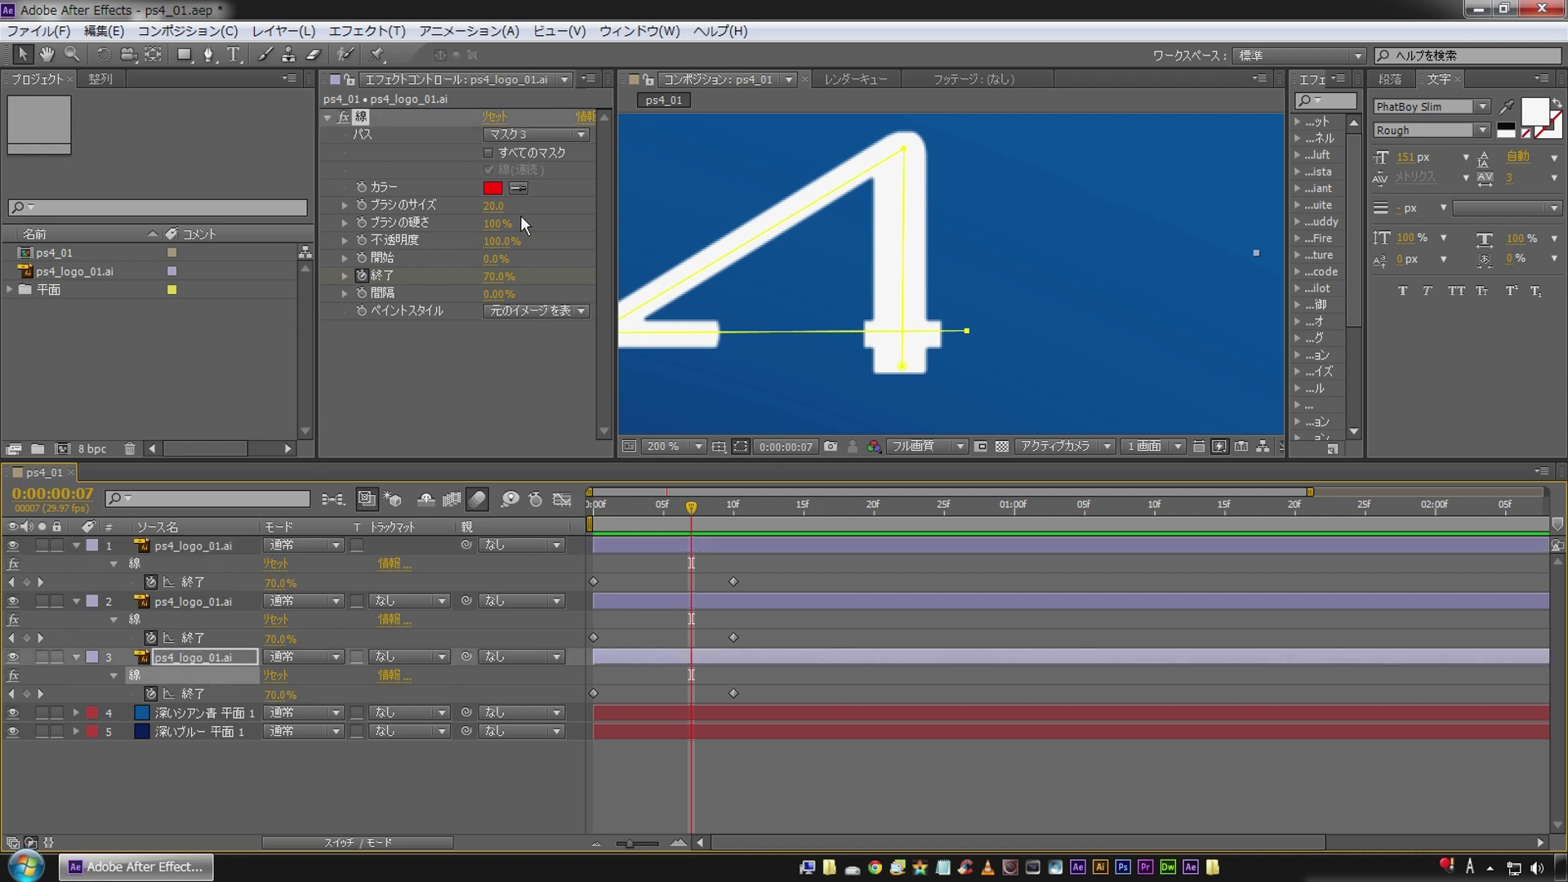
left_click(523, 309)
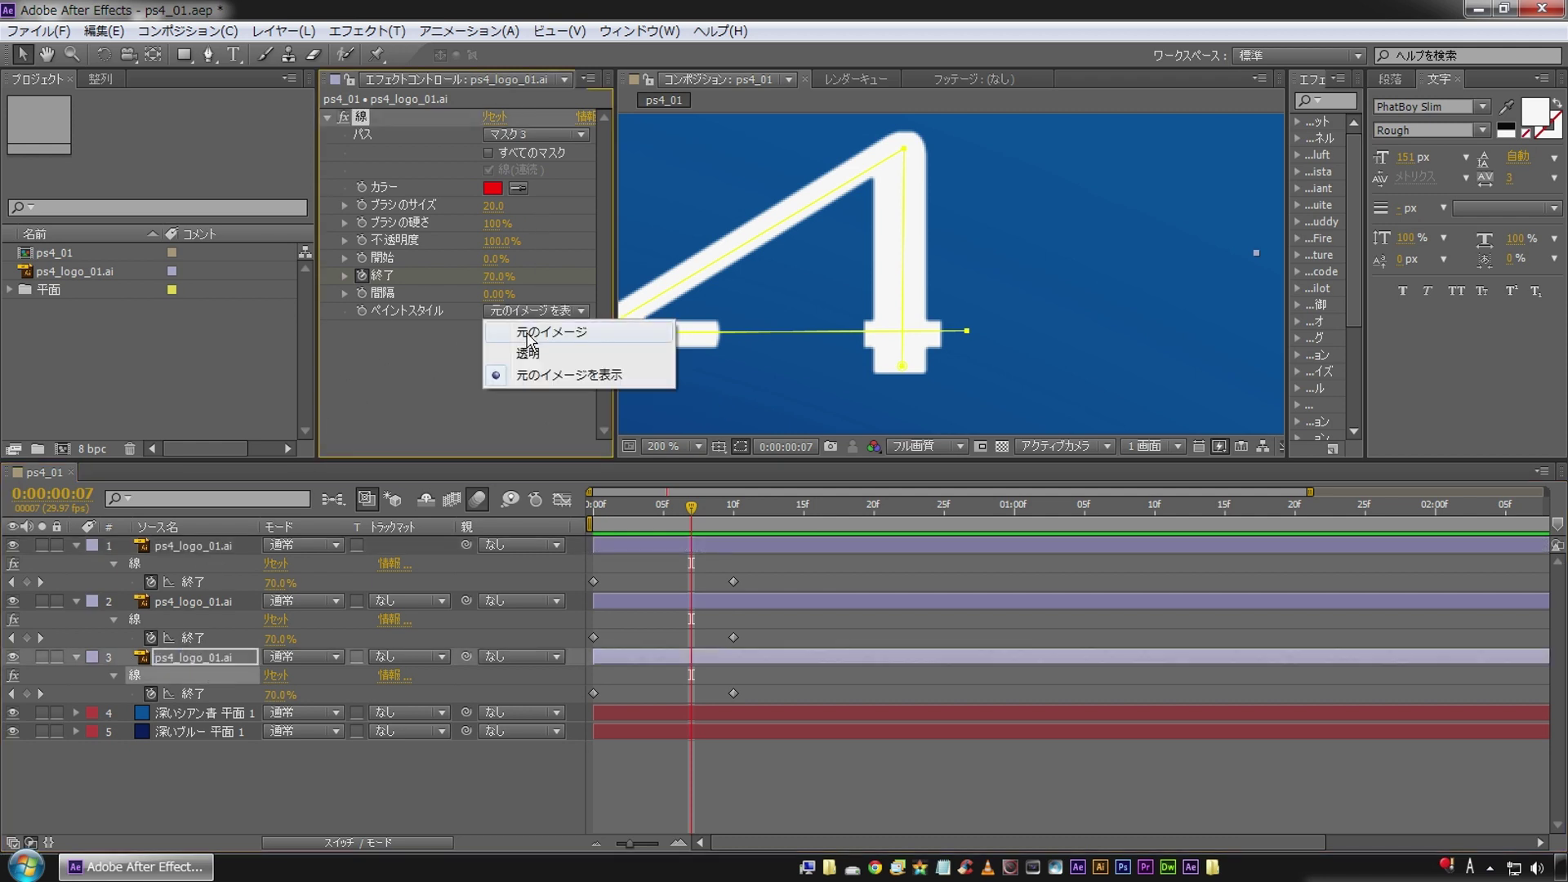
left_click(514, 335)
Step: Thin the 4's brush to size 13 and straighten the 4's vertical path
mouse_move(493, 205)
left_mouse_down()
mouse_move(428, 219)
mouse_move(441, 219)
left_mouse_up()
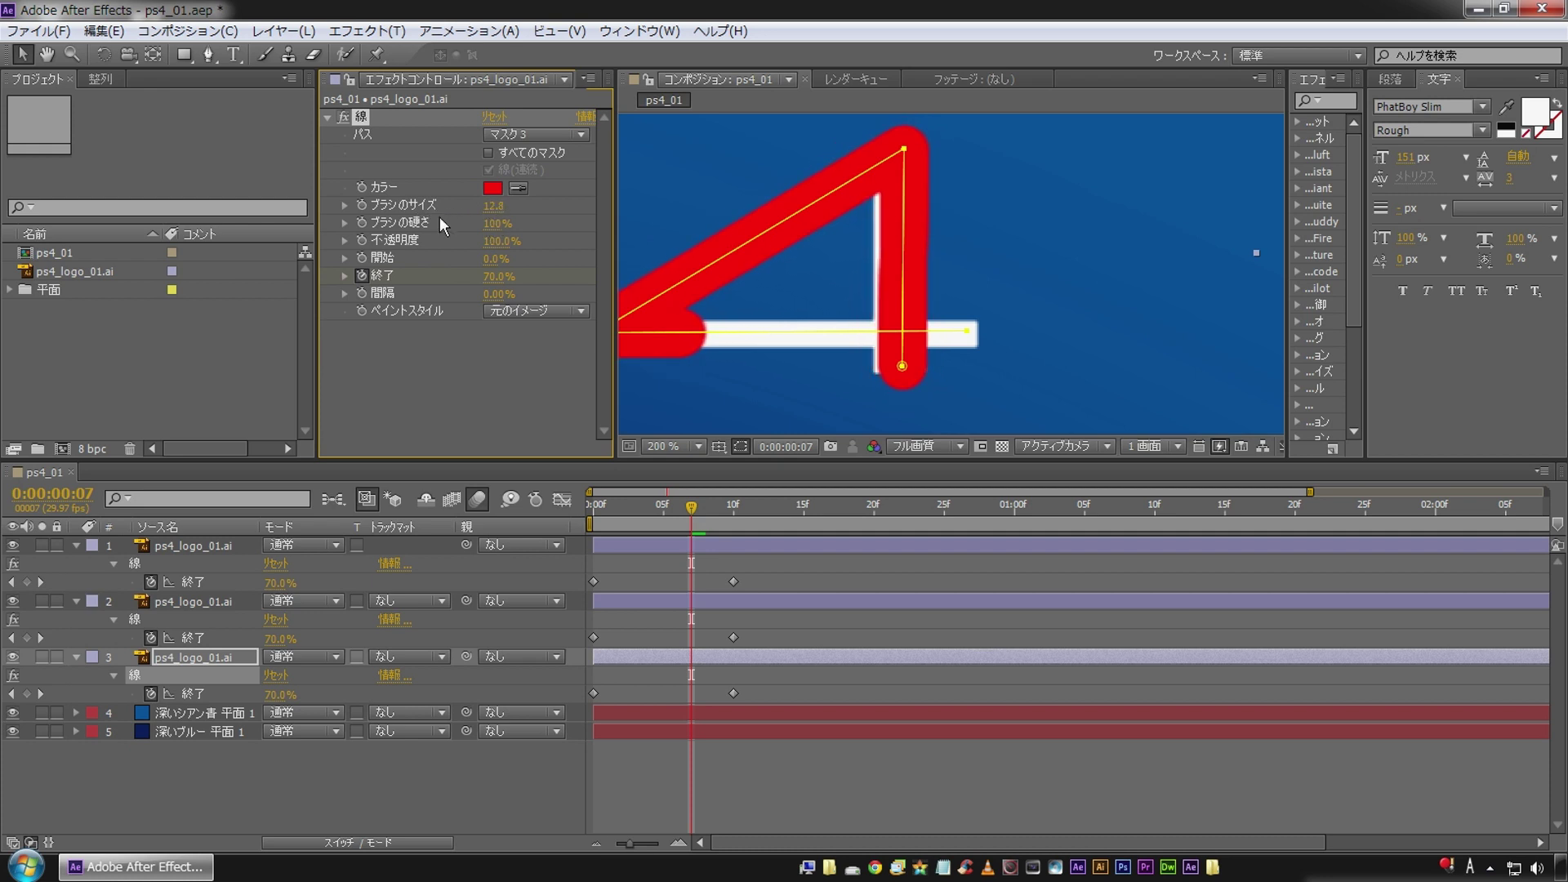
left_click(500, 206)
type("13")
key("Return")
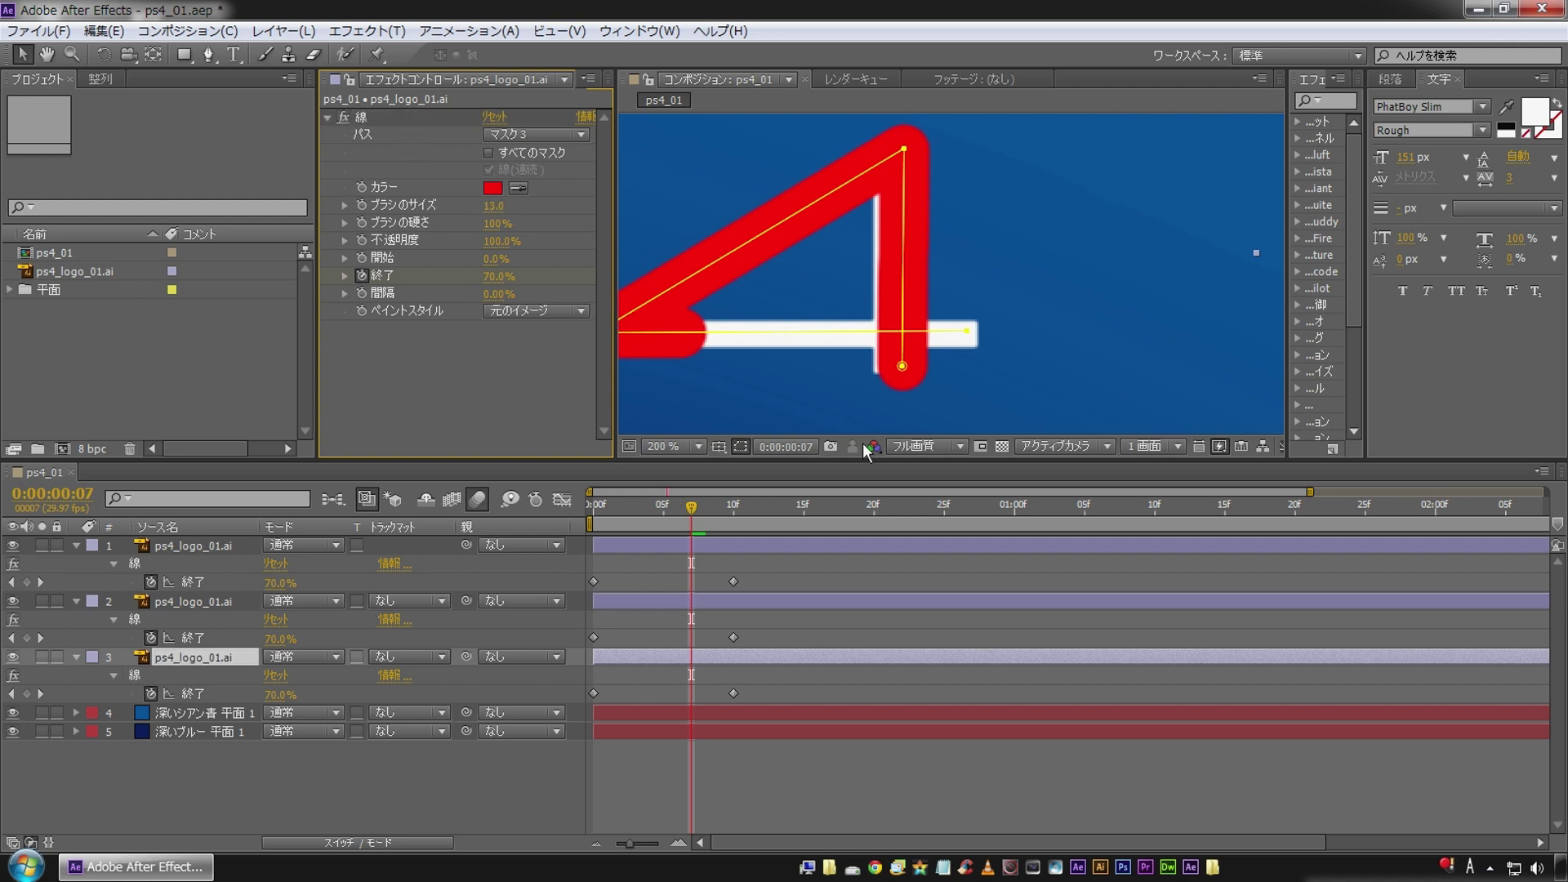
left_click(902, 367)
left_click_drag(904, 150, 898, 150)
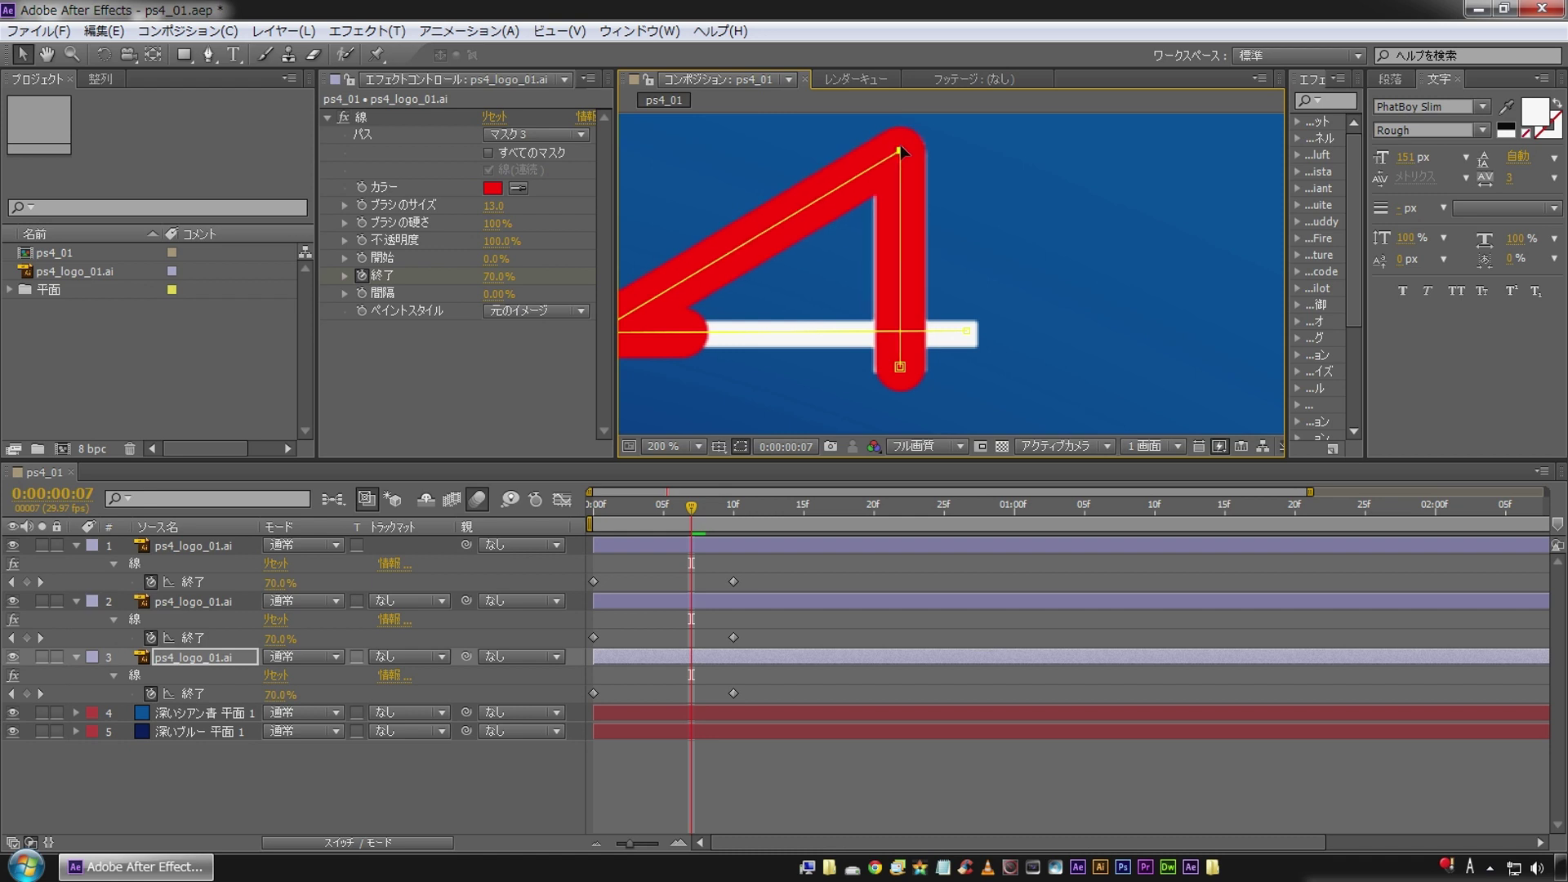
Step: Set the brush size to 13.2 and nudge the 4's bottom point slightly down
left_click(491, 207)
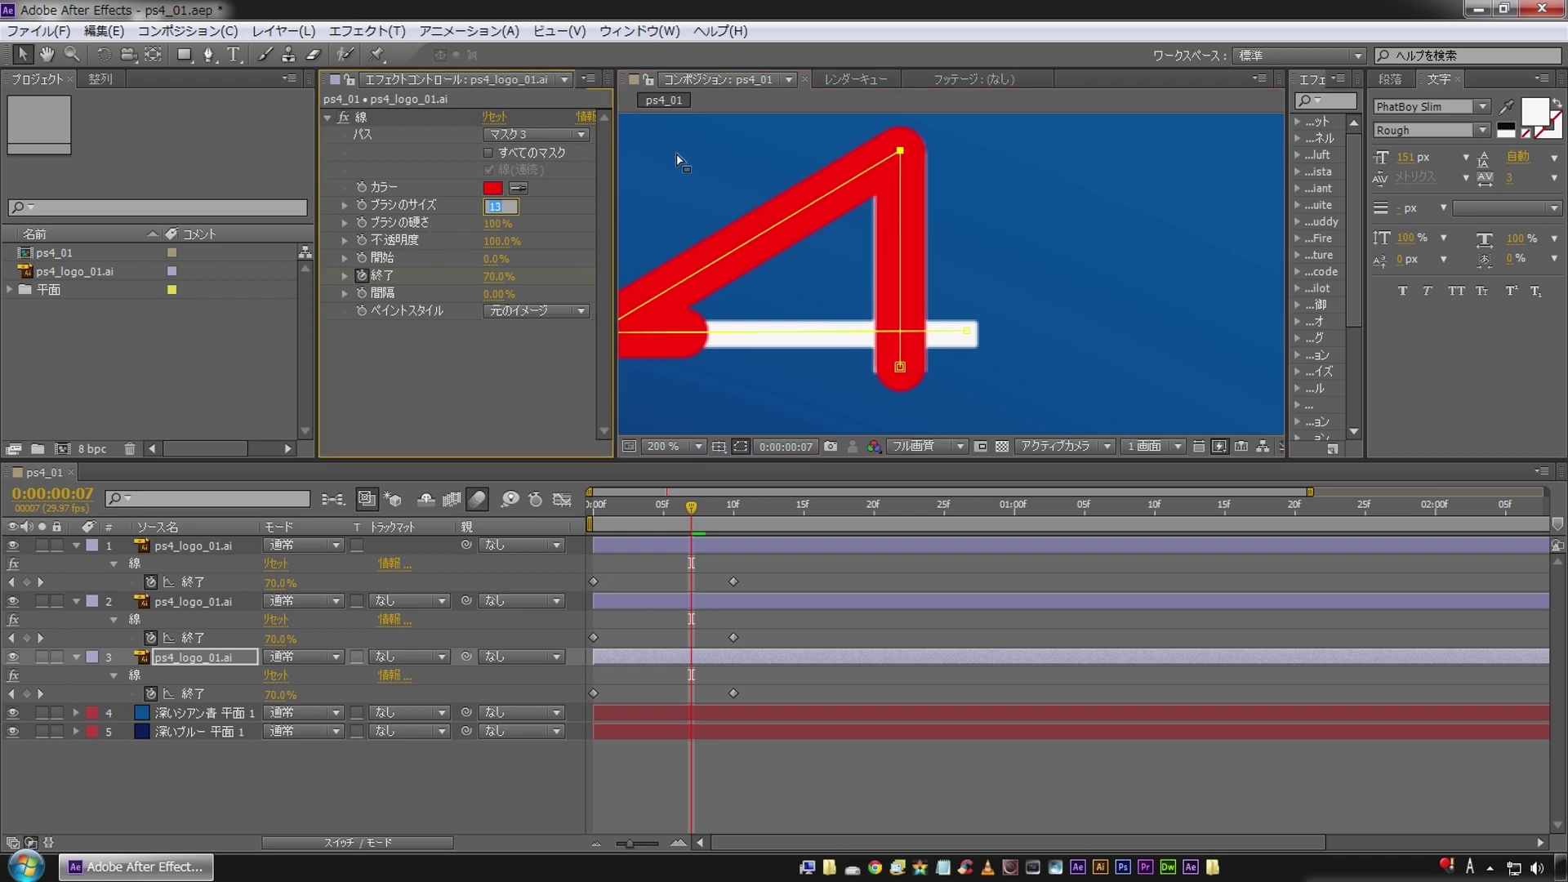
type("13.2")
key("Return")
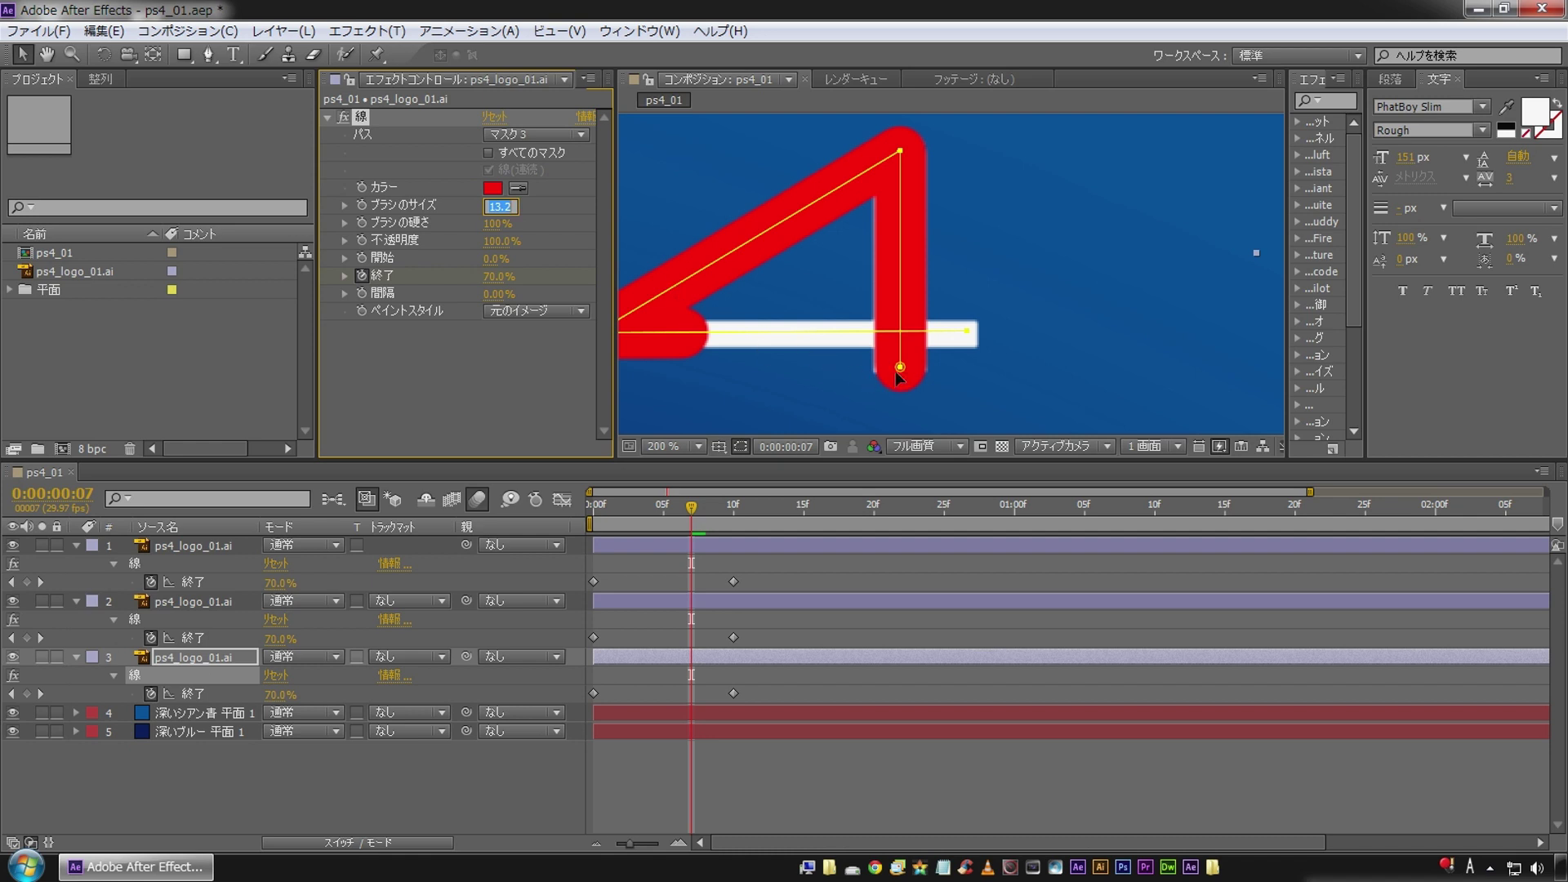
left_click_drag(900, 368, 899, 372)
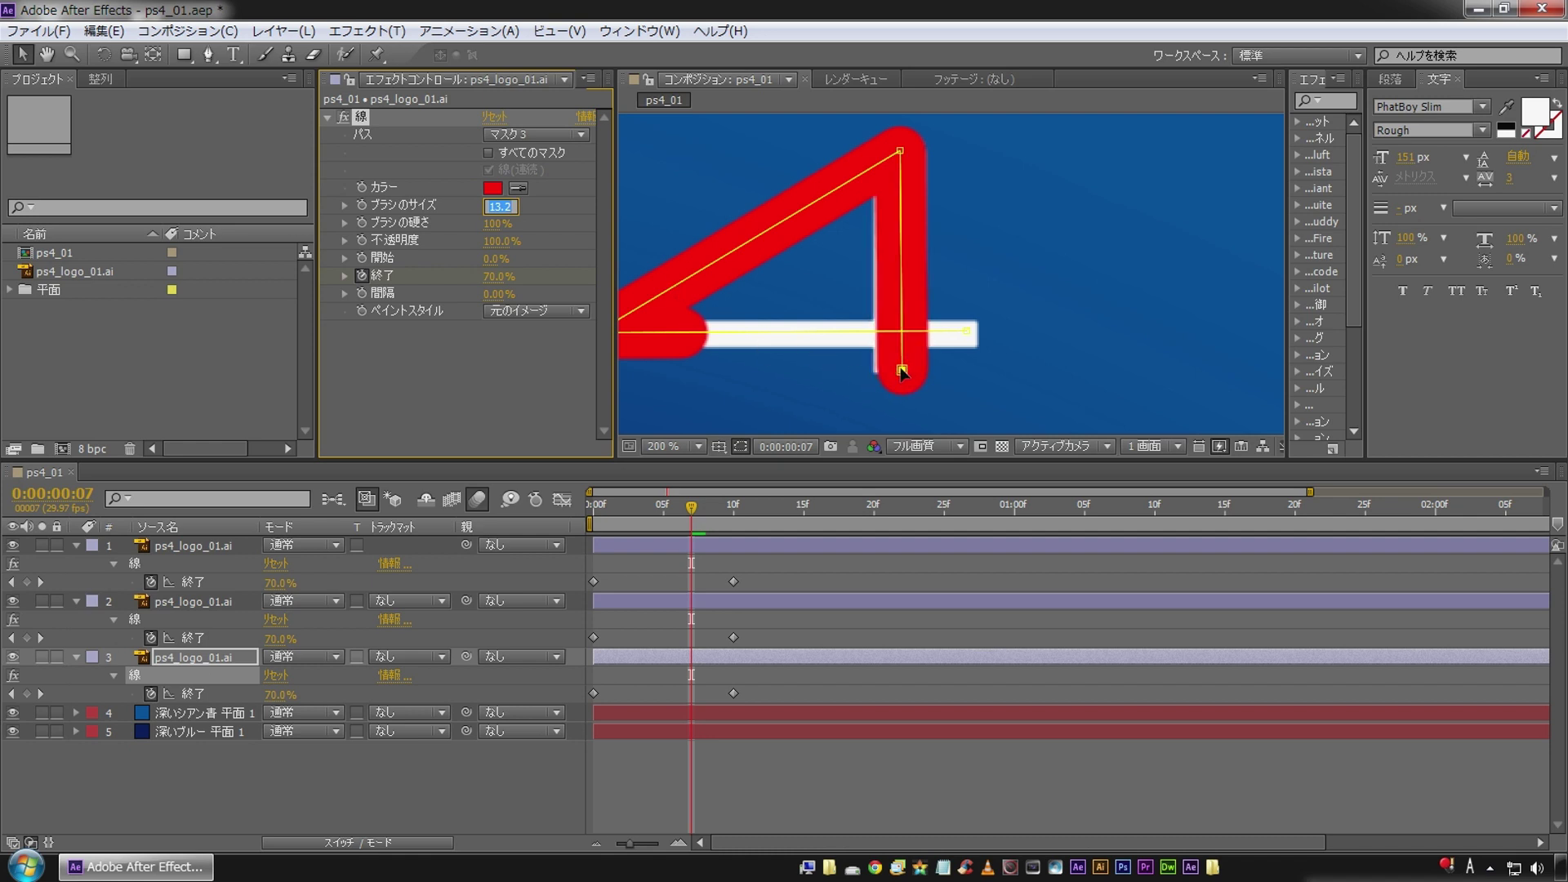
left_click(899, 372)
Step: Set Paint Style back to Reveal Original Image and rewind to check the 4
left_click(515, 311)
left_click(531, 378)
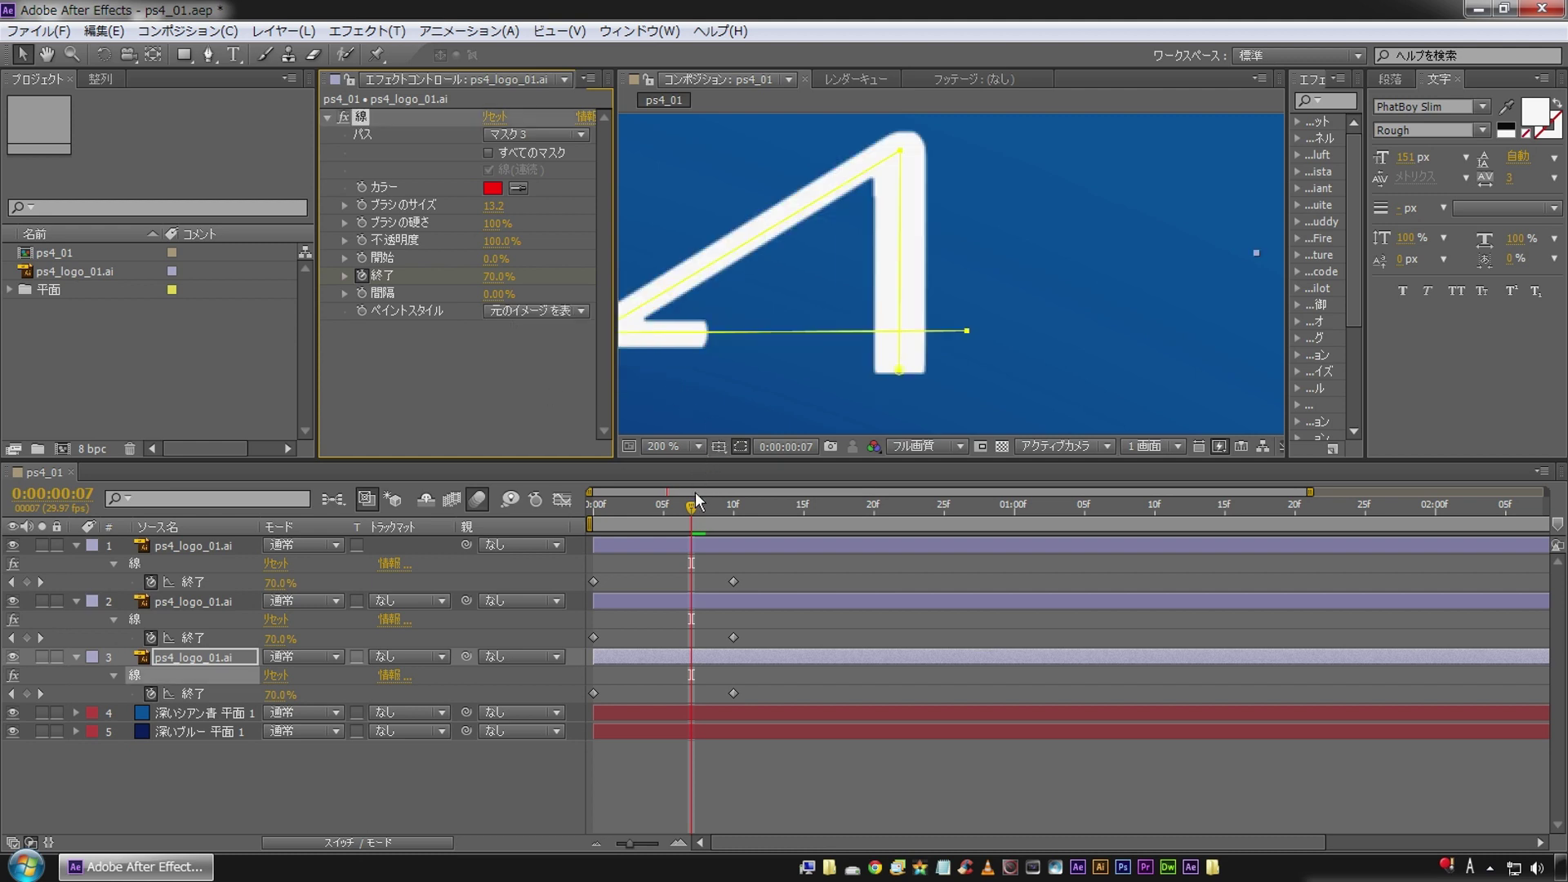
mouse_move(688, 514)
left_mouse_down()
mouse_move(591, 521)
mouse_move(738, 539)
left_mouse_up()
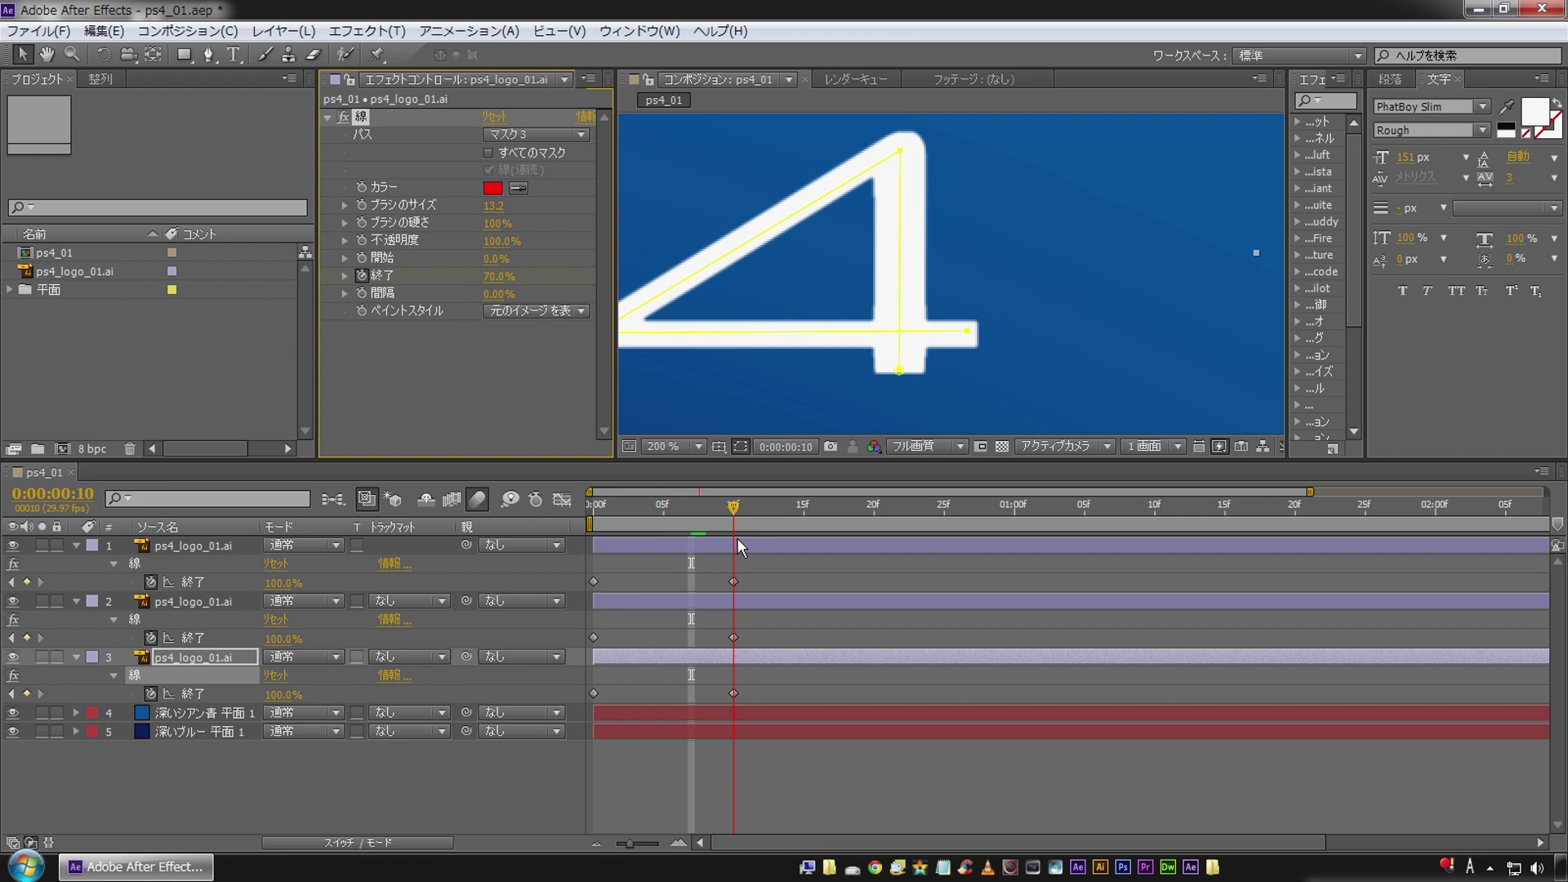
left_click(674, 447)
left_click(697, 462)
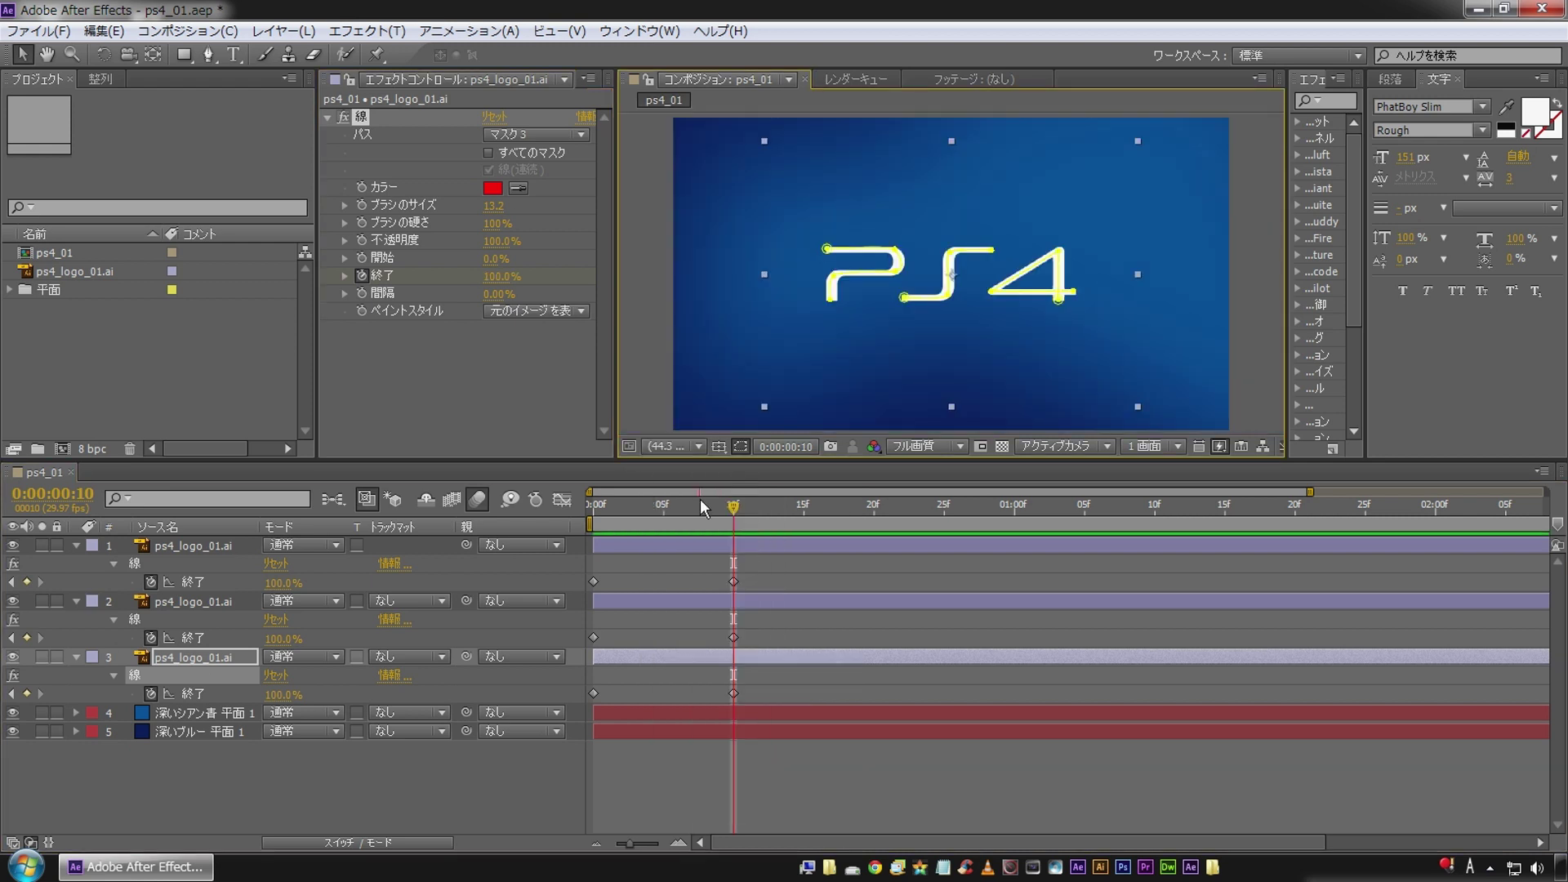
key("slash")
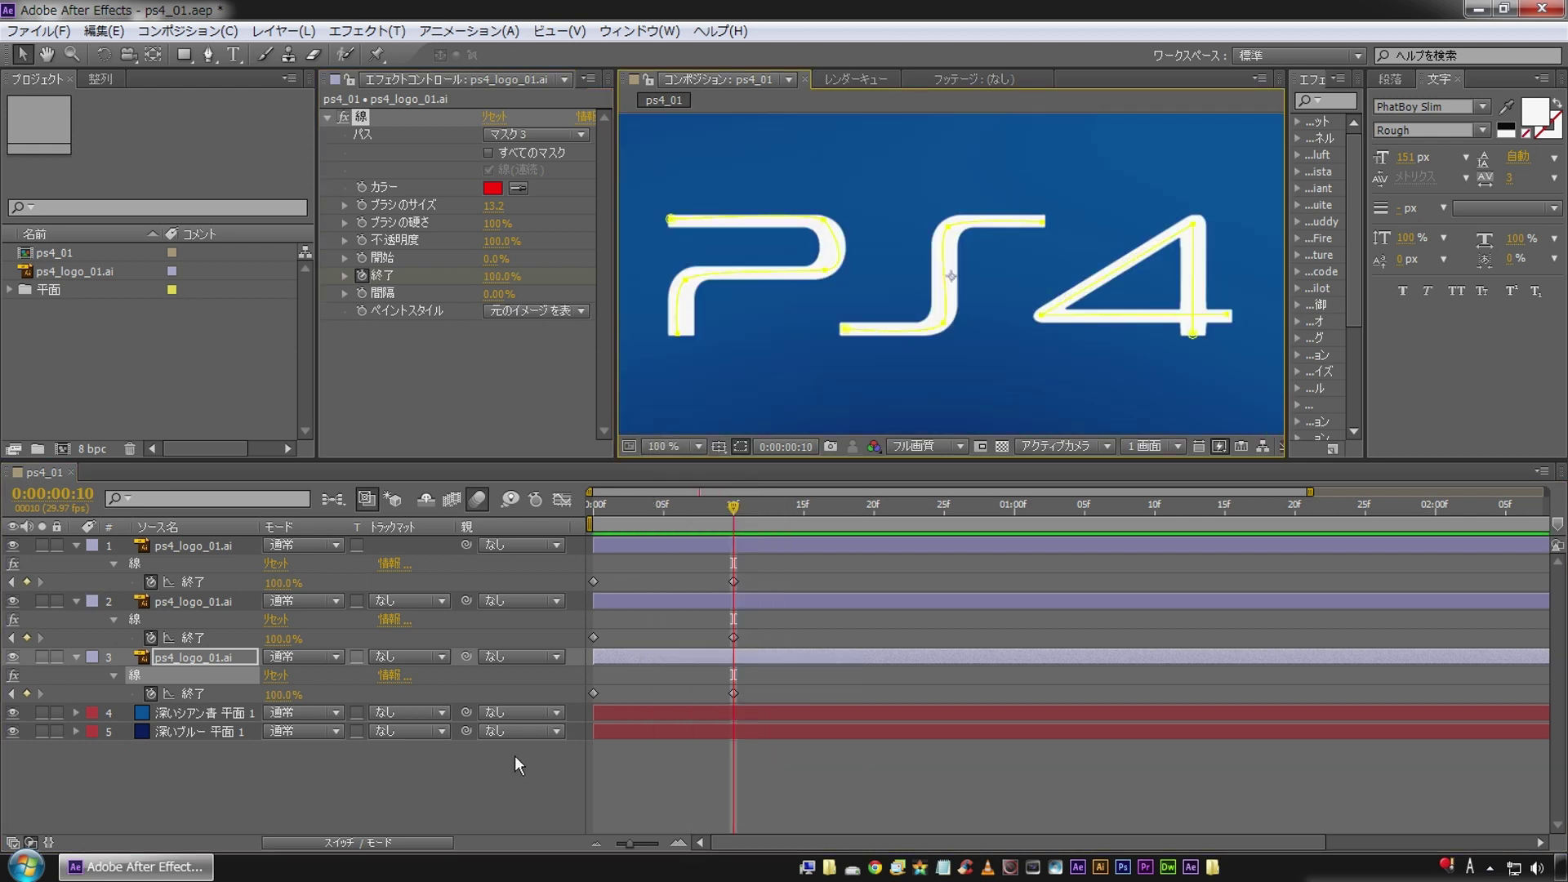
left_click(508, 758)
key("KP_0")
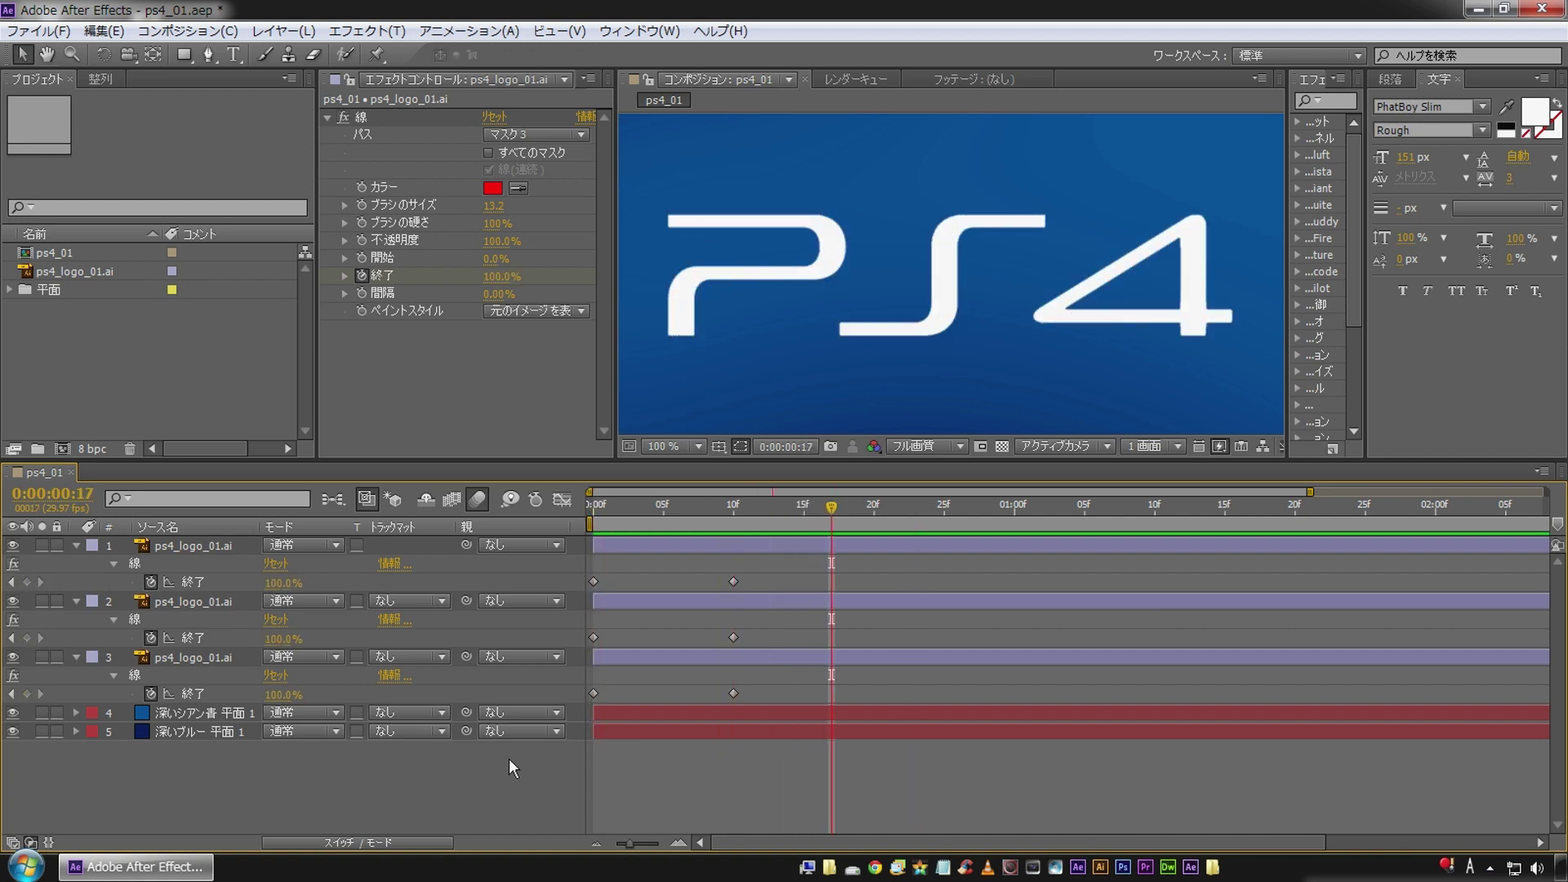
left_click_drag(691, 515, 691, 515)
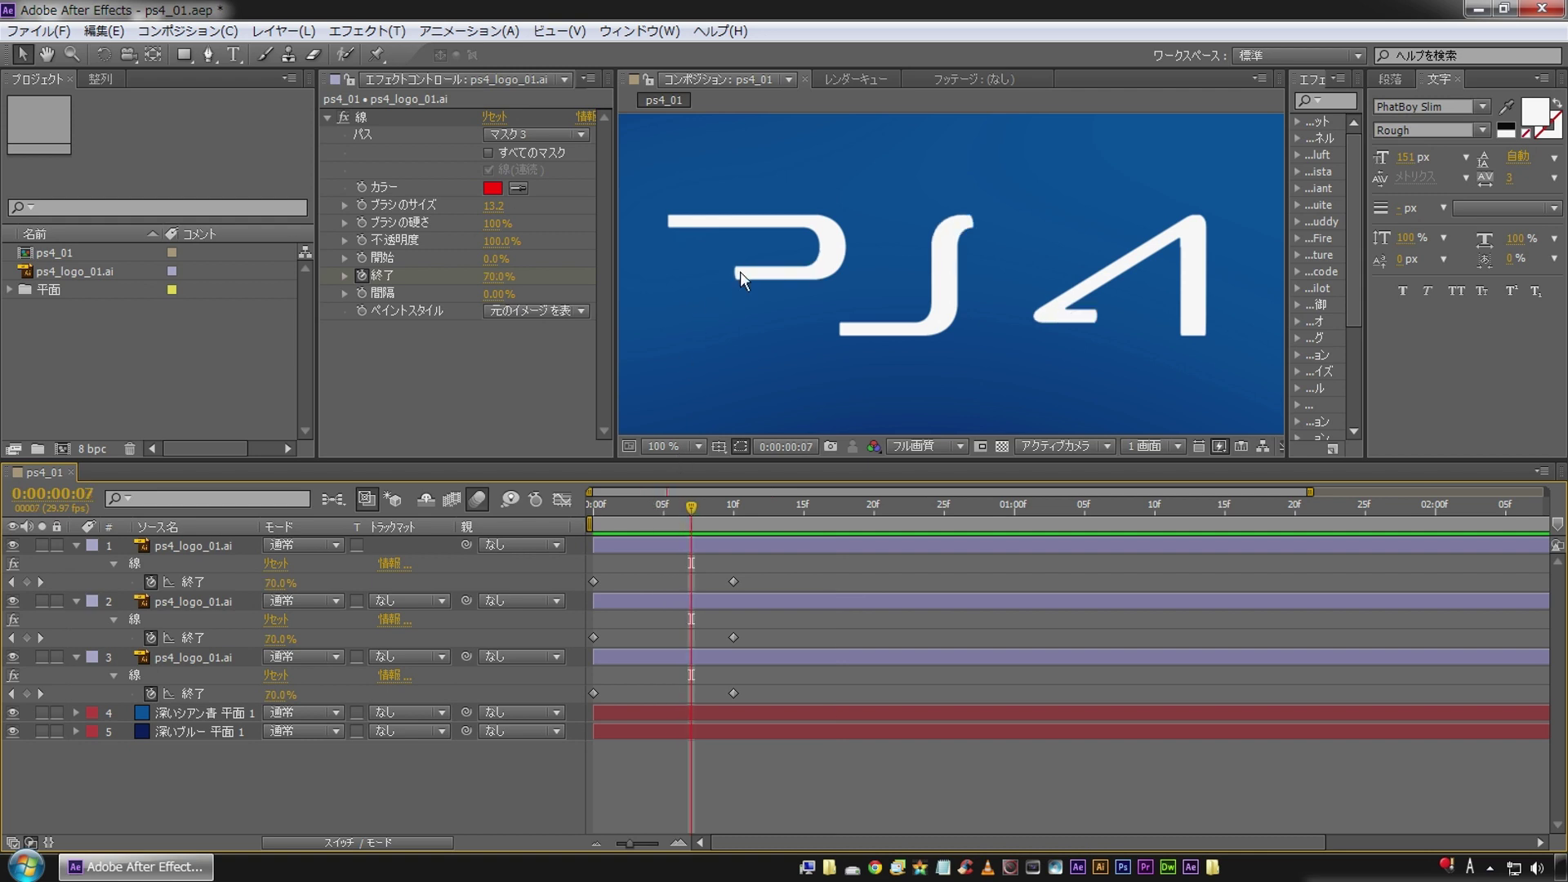
right_click(441, 368)
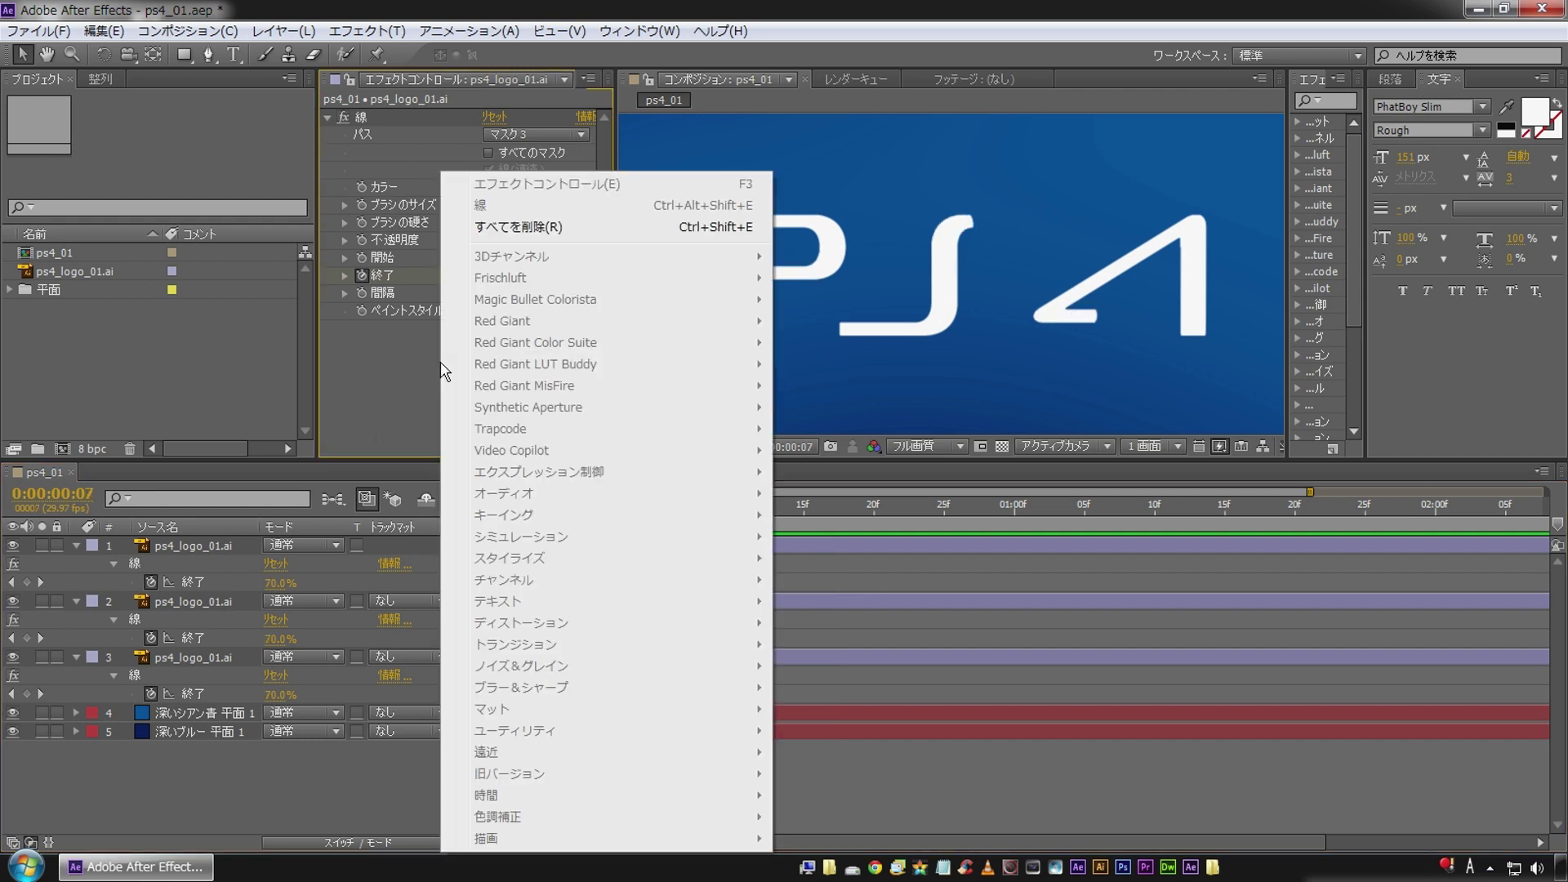
Step: Add CC Force Motion Blur (時間) to the top P trace layer and enable it
left_click(185, 542)
right_click(418, 361)
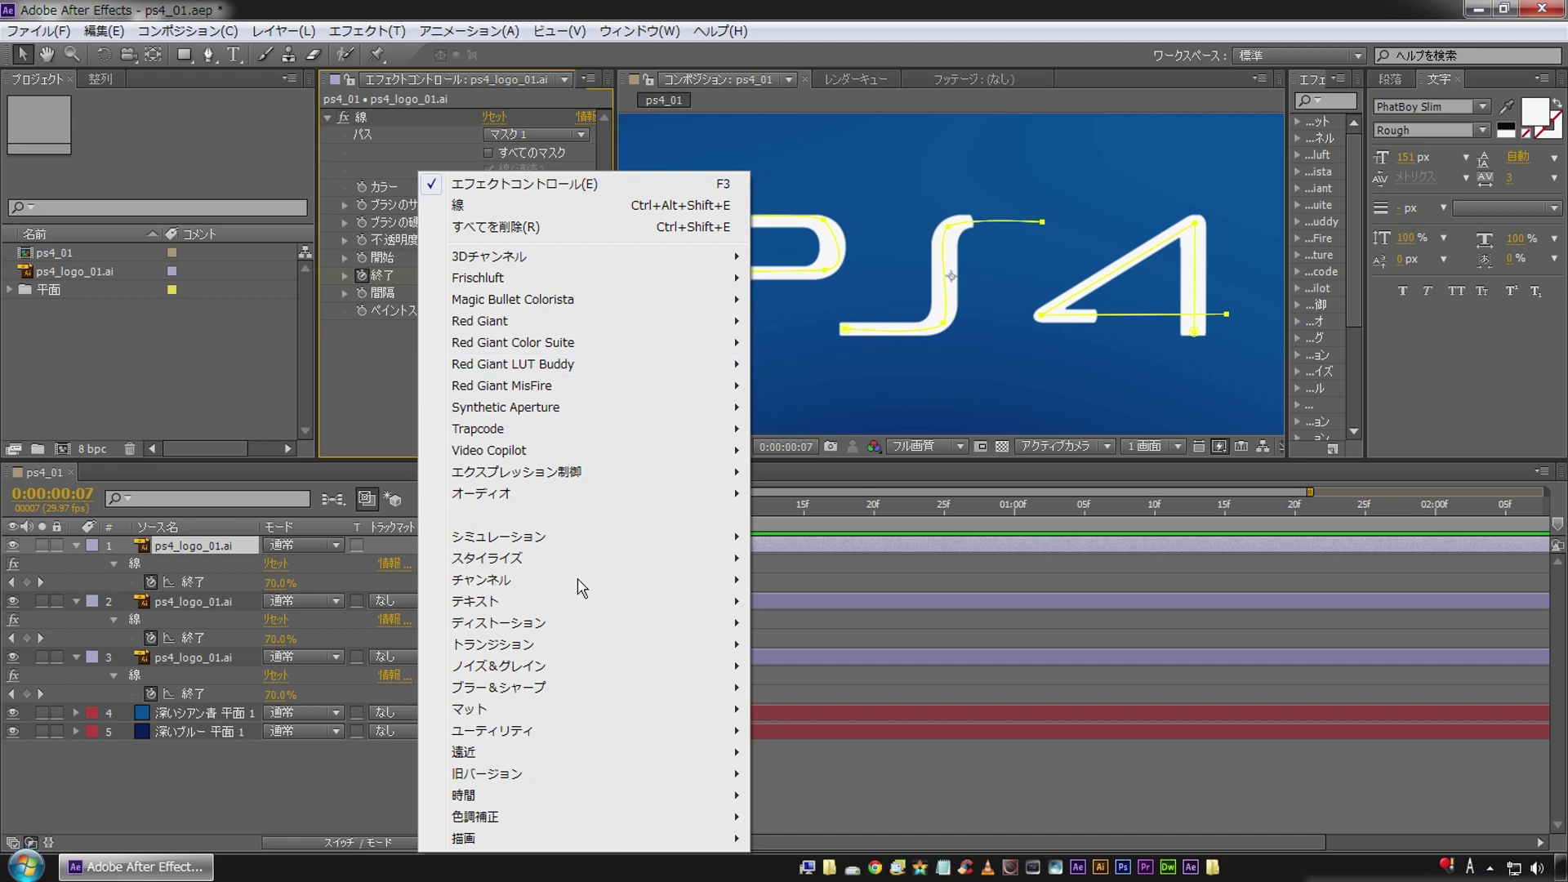
mouse_move(617, 797)
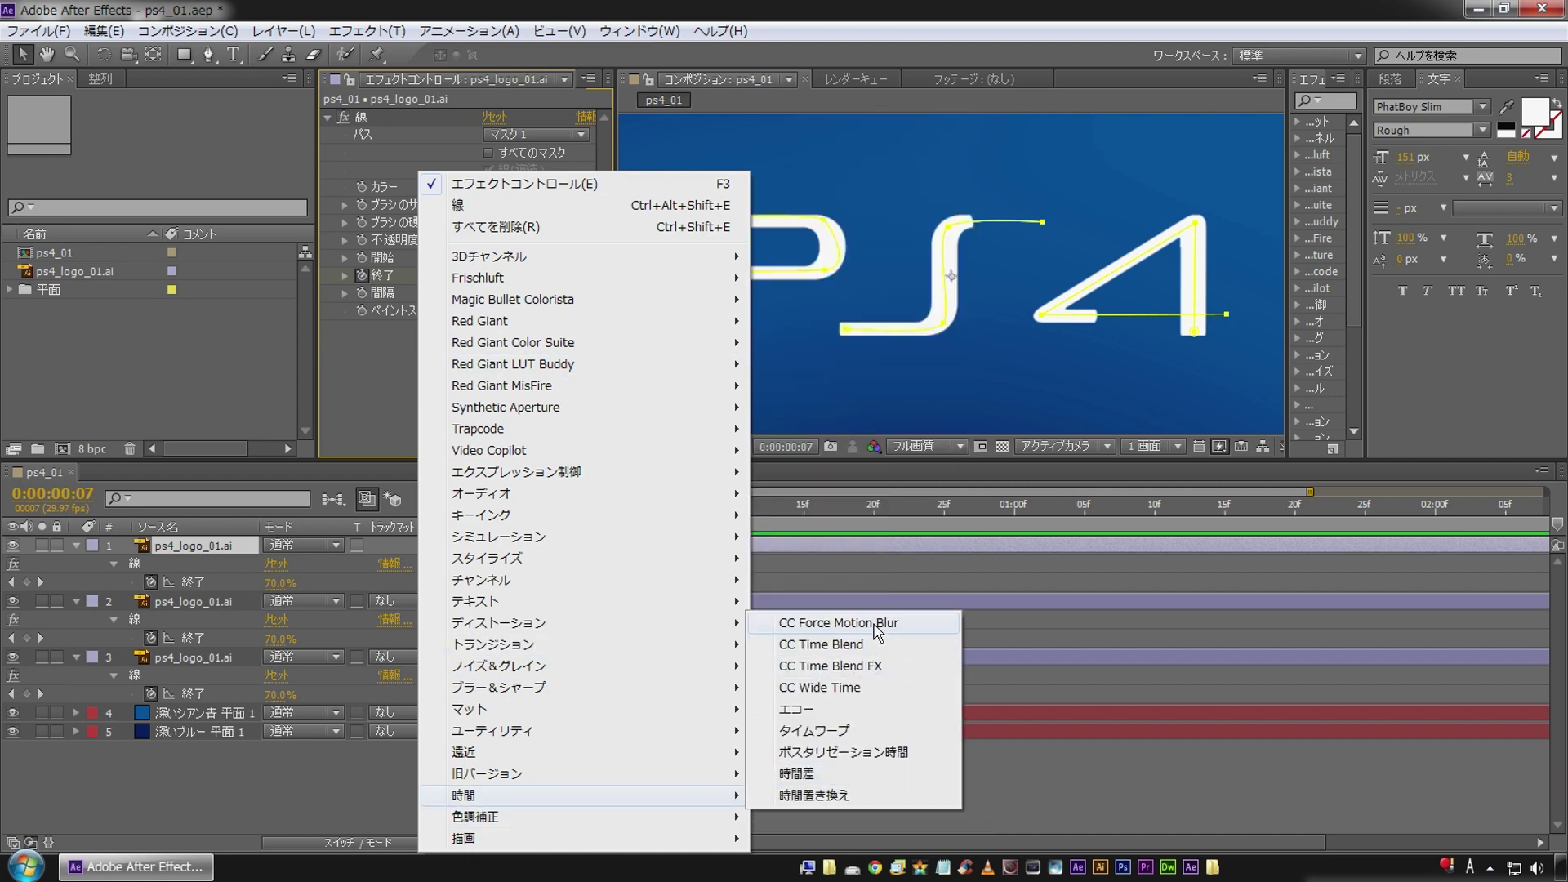
left_click(838, 622)
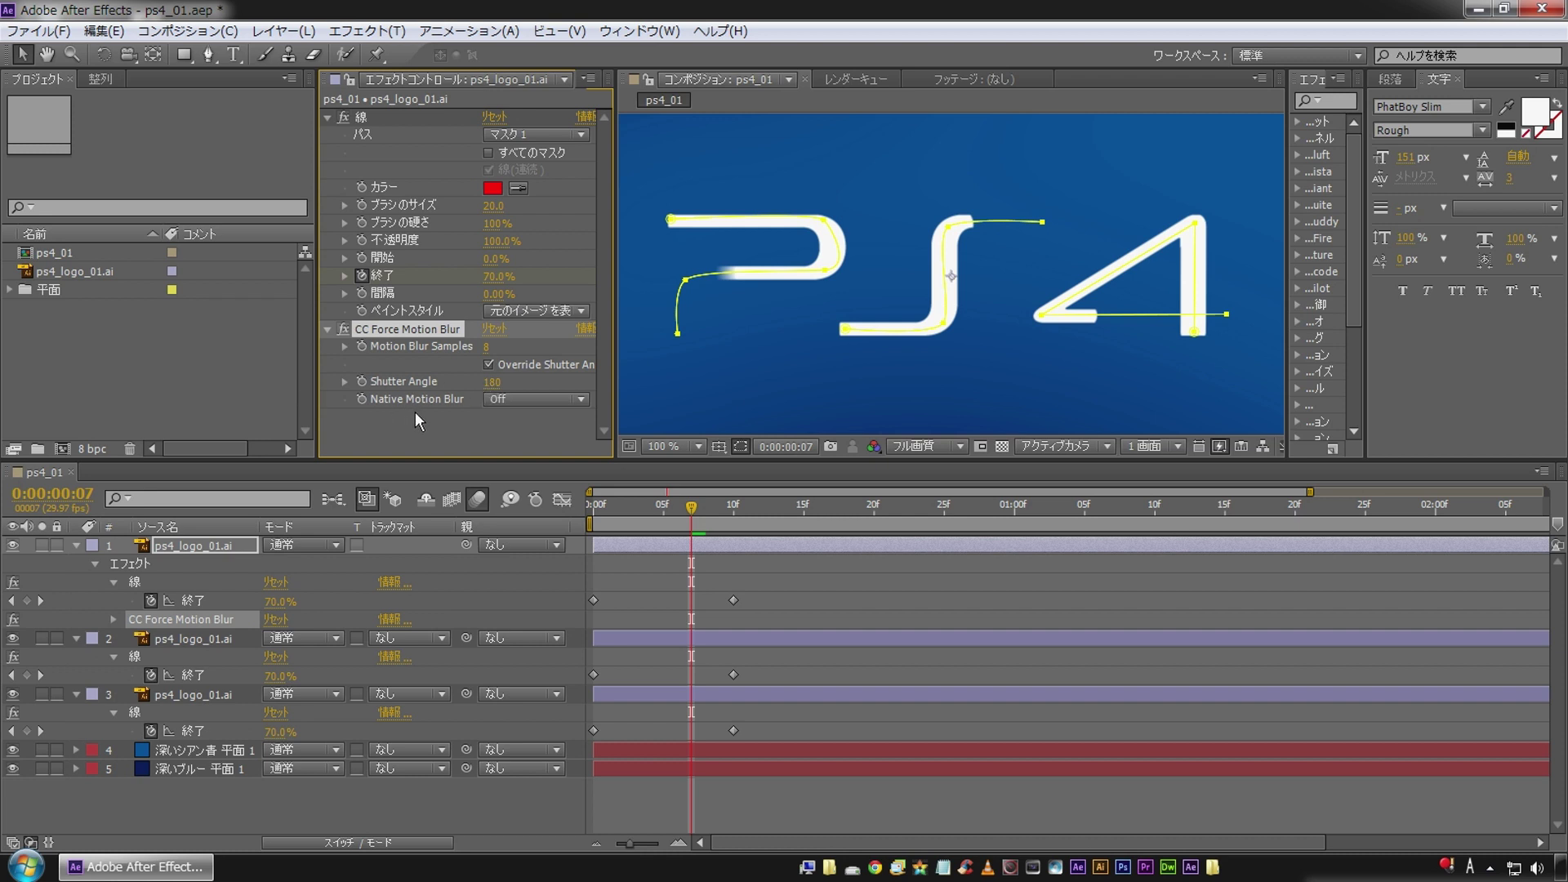
left_click(346, 328)
Step: Set Motion Blur Samples to 20 and Shutter Angle to 300
left_click(488, 347)
type("20")
key("Return")
left_click(492, 383)
type("300")
key("Return")
left_click(356, 815)
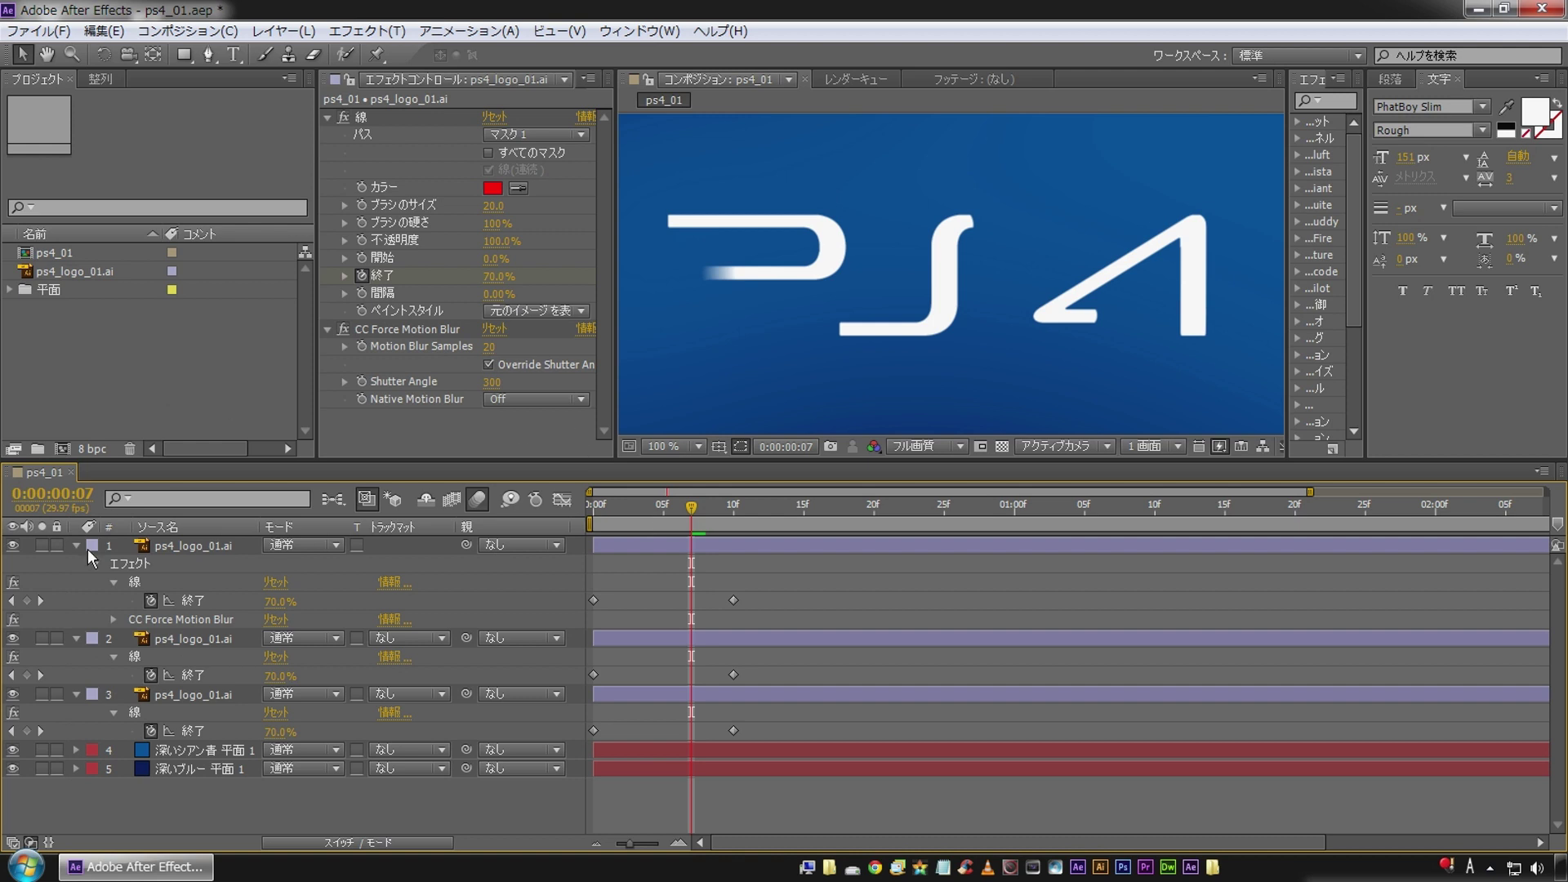
left_click(344, 331)
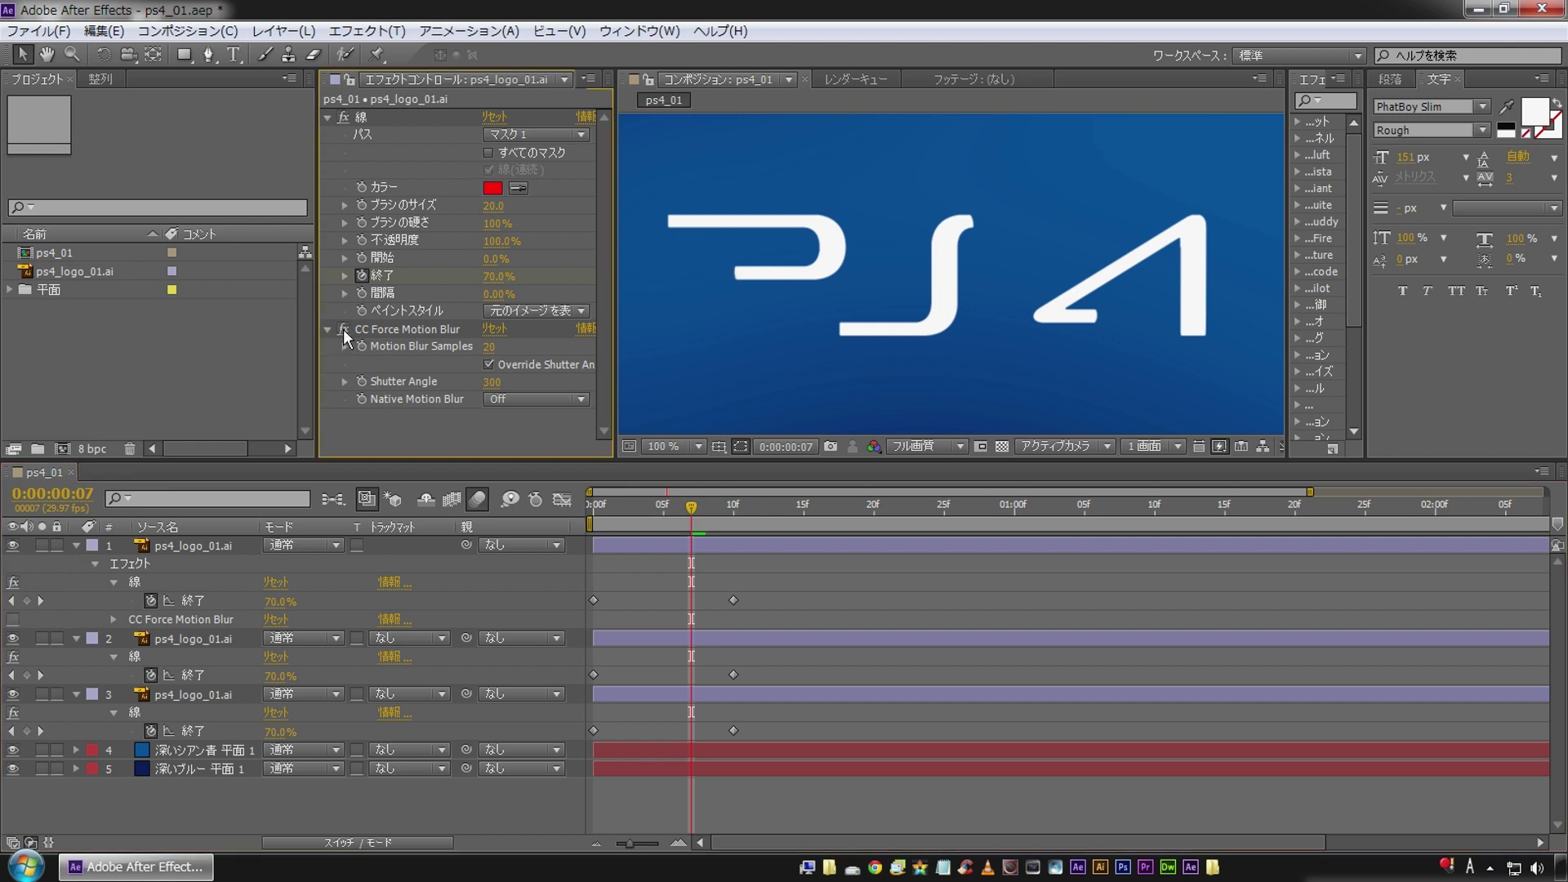
Step: At frame 0, drag the P path's first vertex further left, then preview the reveal
left_click_drag(668, 508, 586, 508)
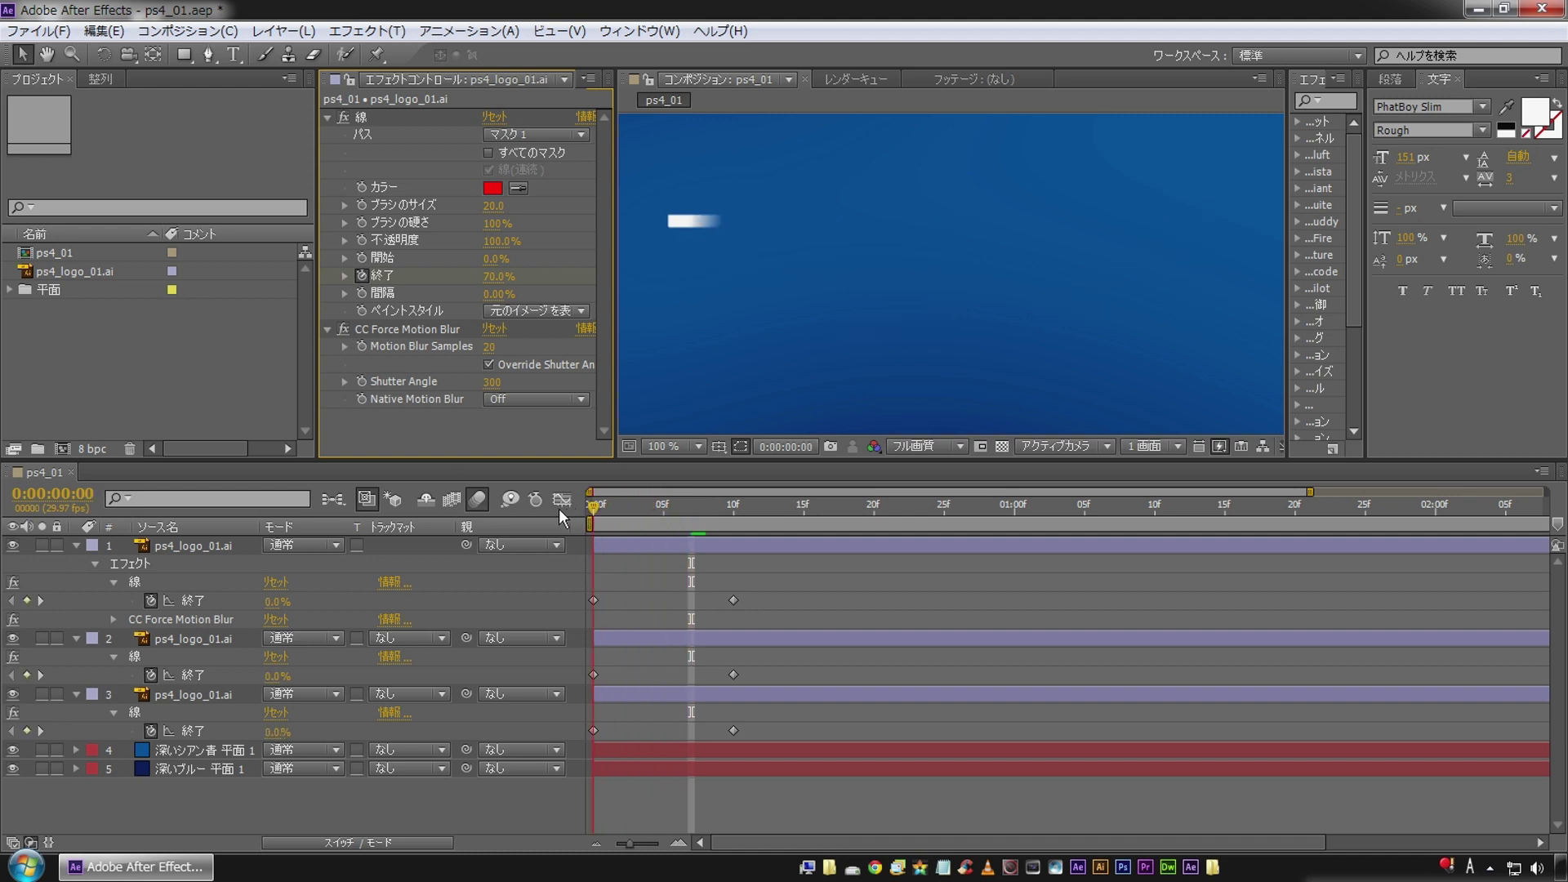
left_click(187, 546)
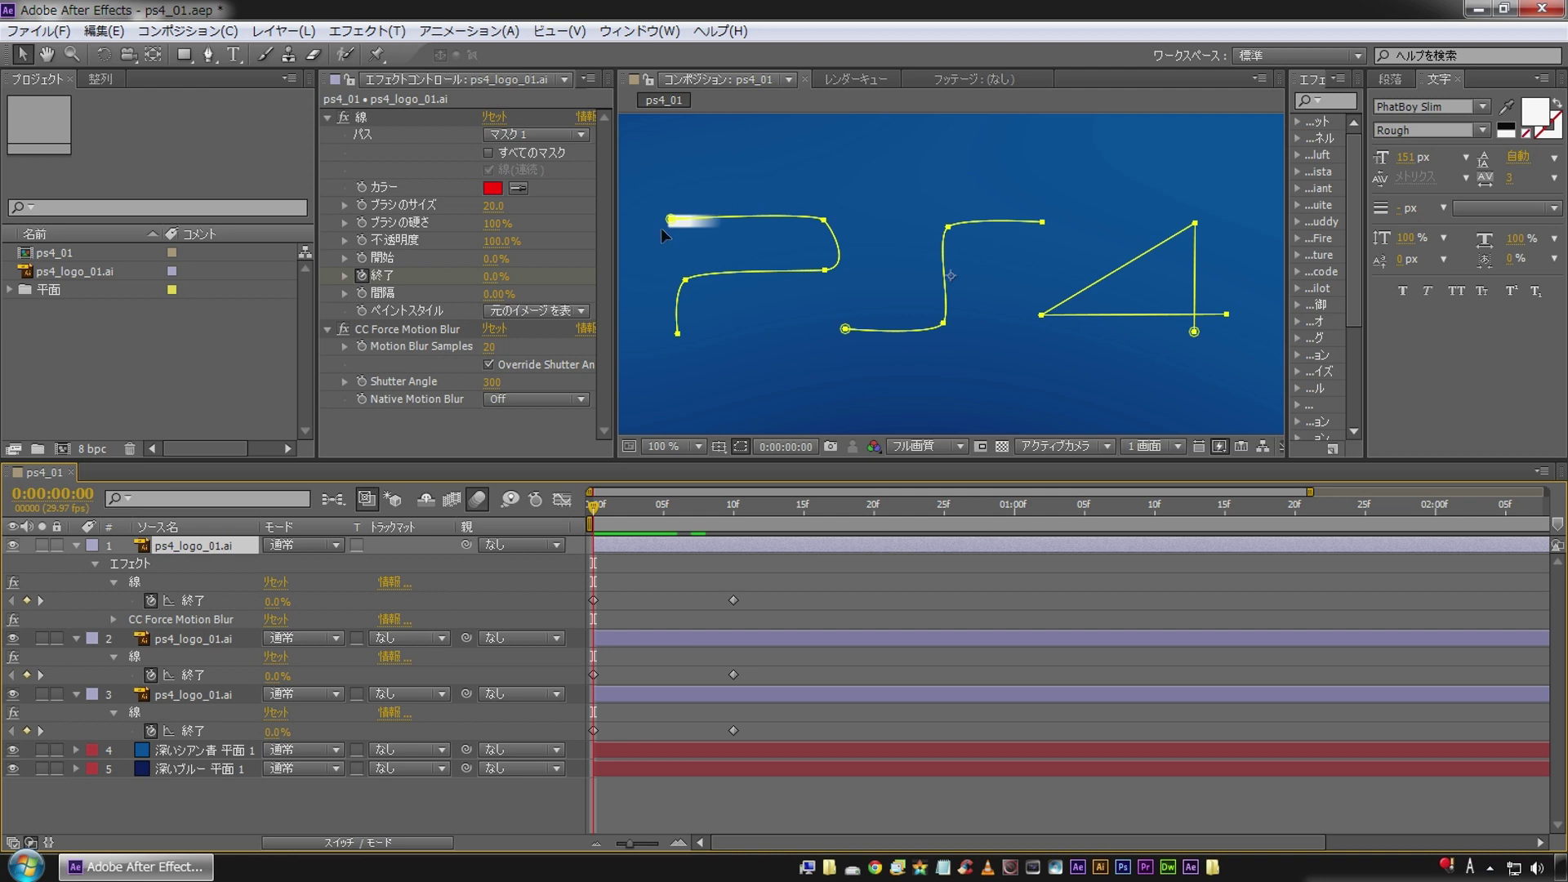
left_click_drag(670, 222, 634, 230)
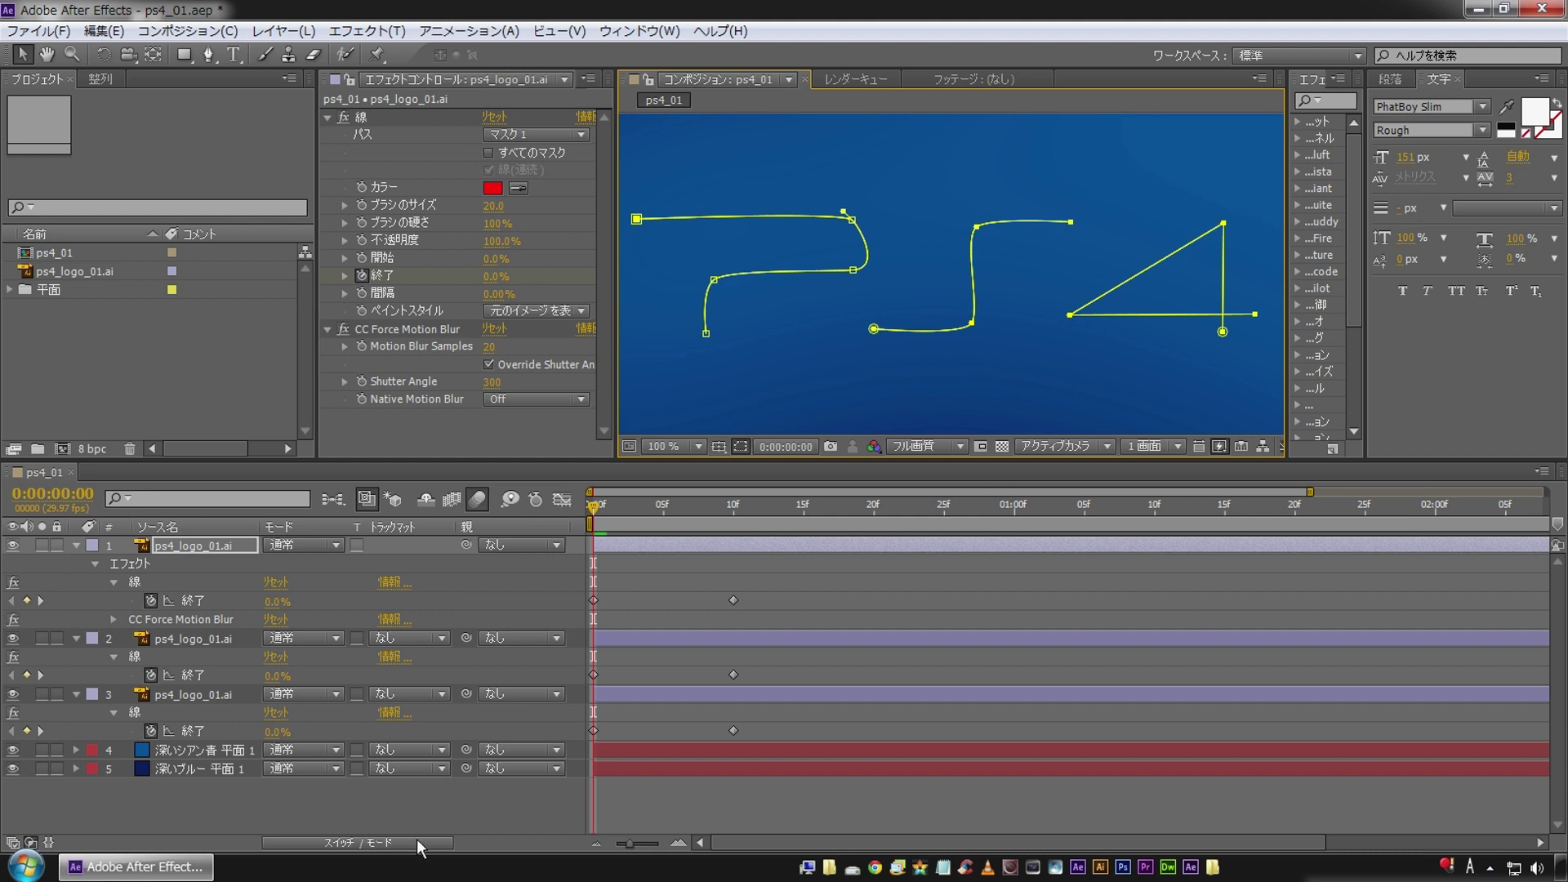
left_click(445, 802)
key("space")
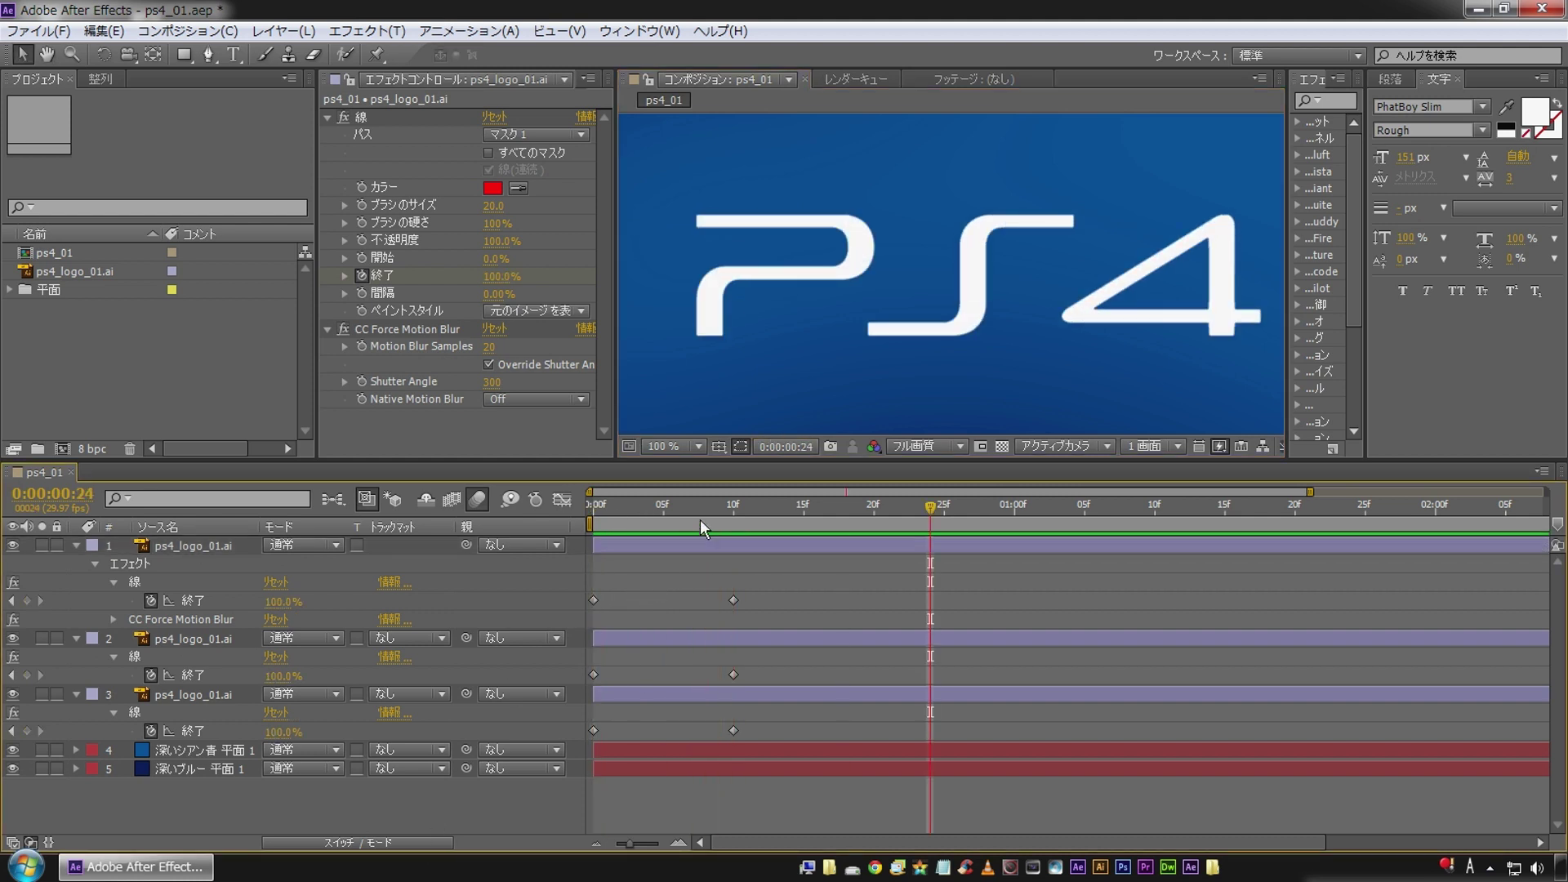
Step: Paste the P layer's CC Force Motion Blur effect onto both the S and 4 trace layers
left_click(663, 523)
left_click(229, 547)
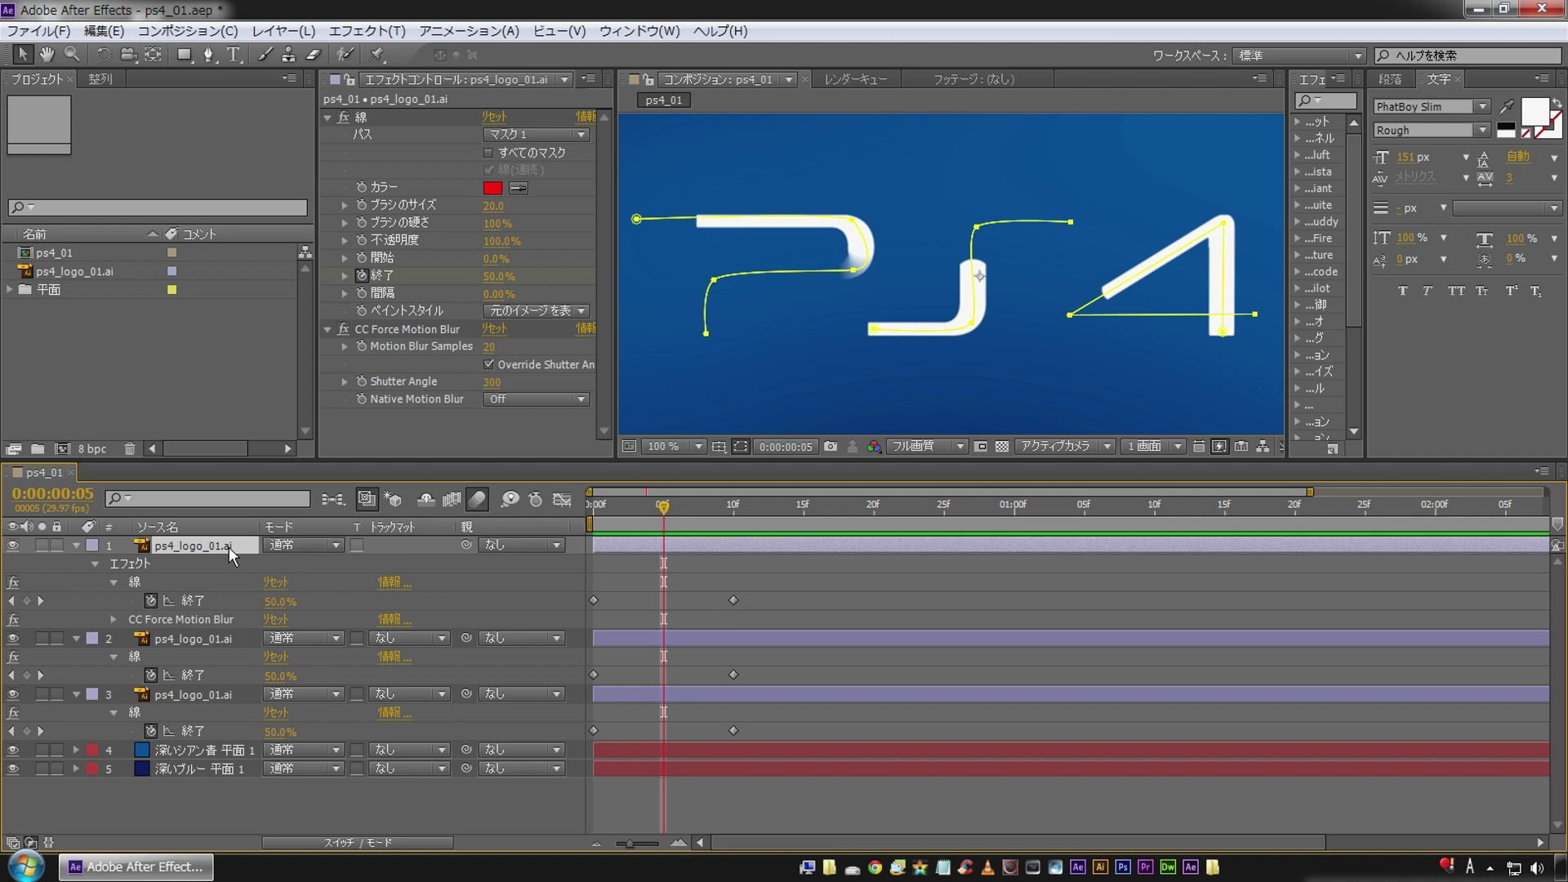
left_click(418, 326)
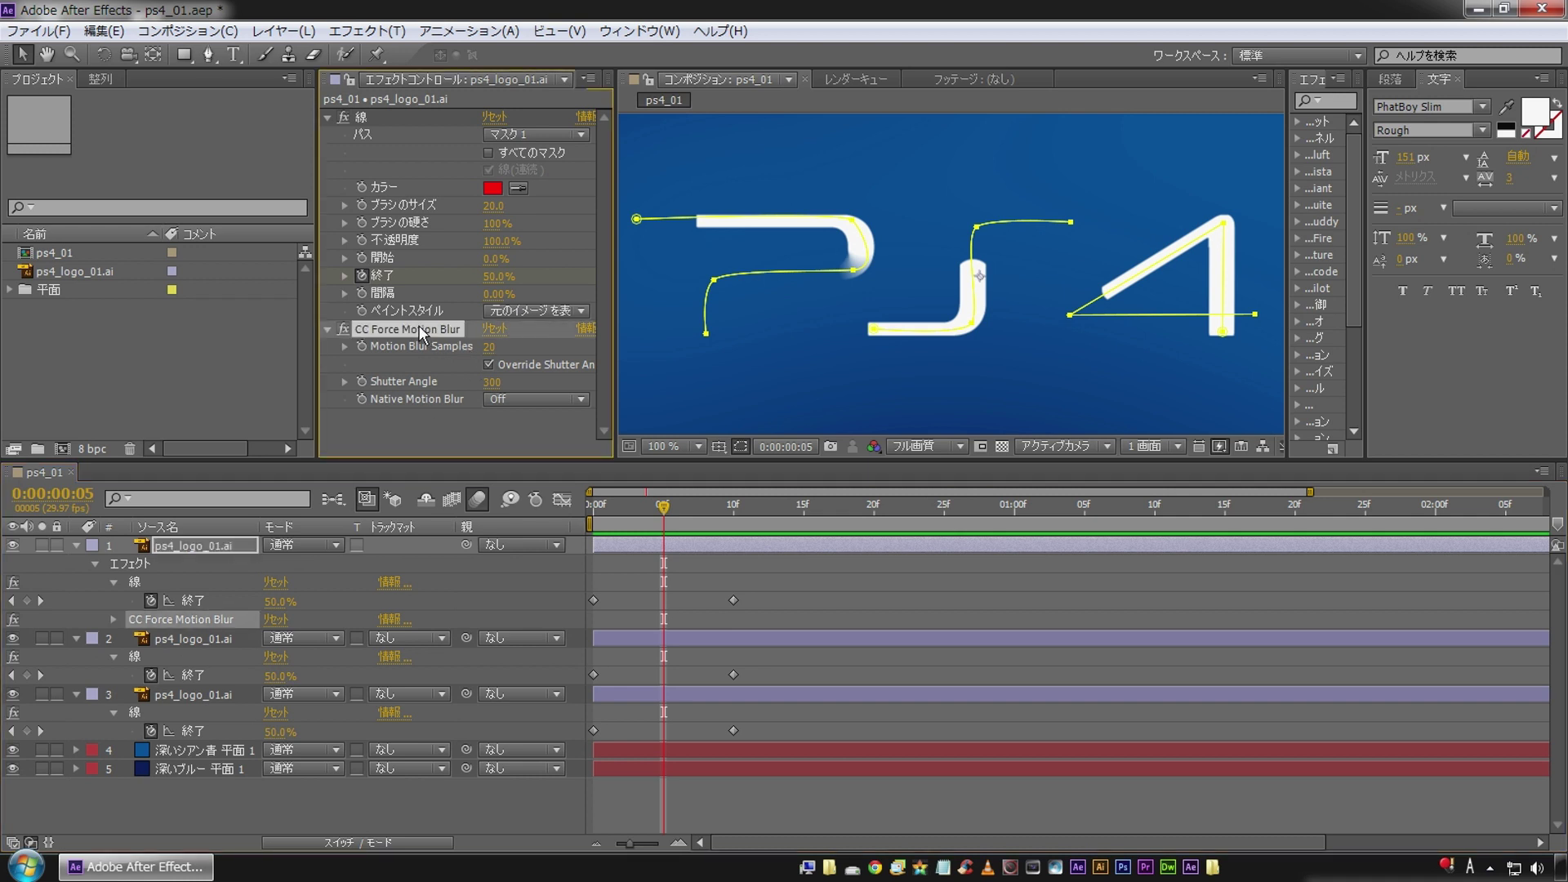
left_click(199, 638)
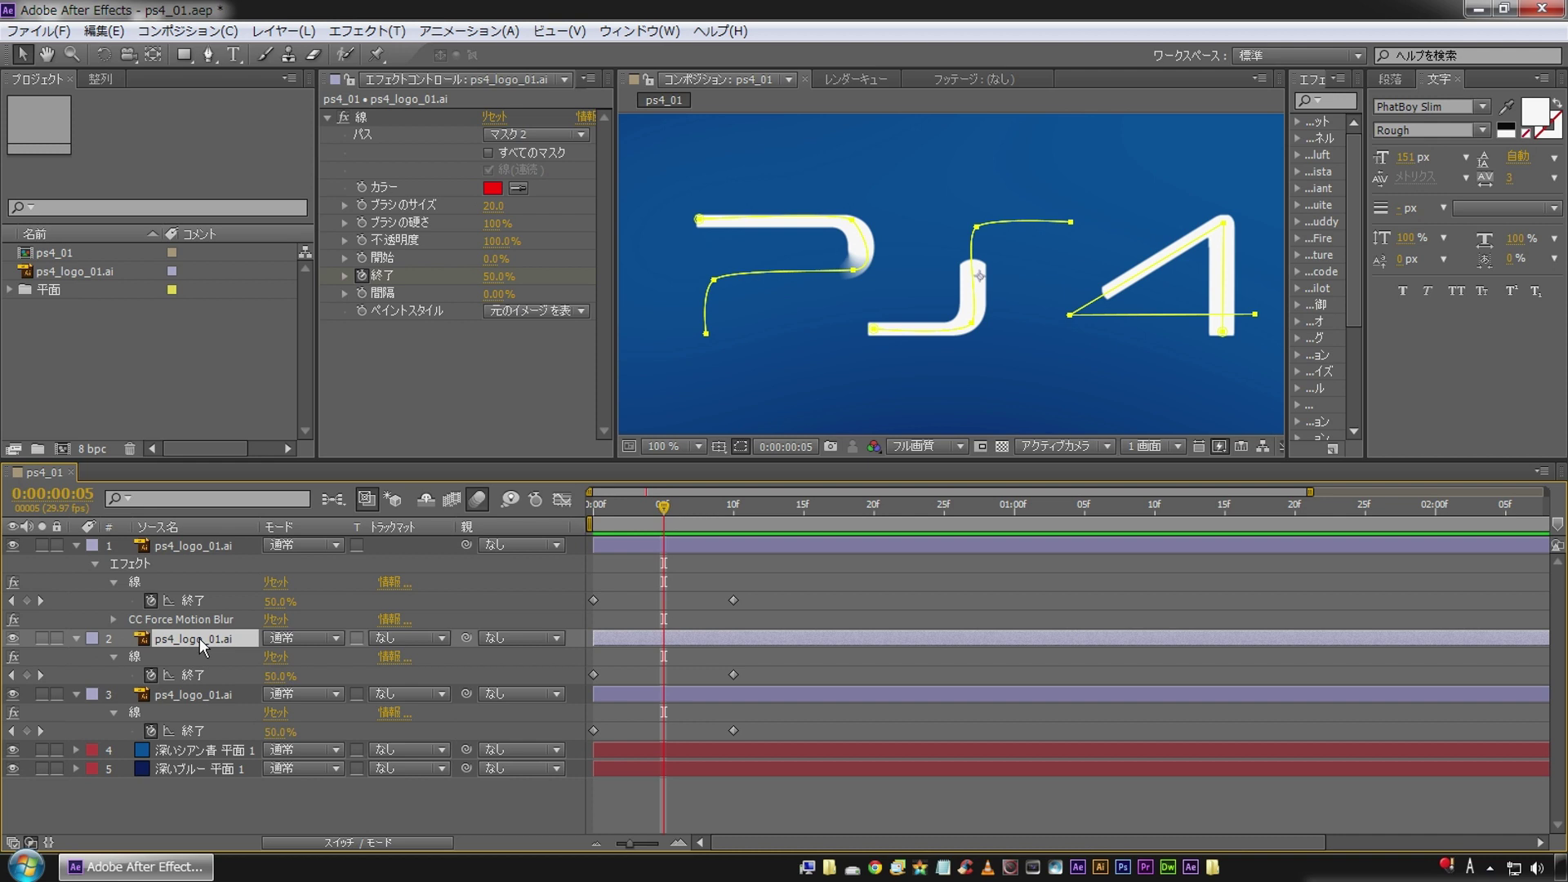
key("ctrl+v")
left_click(180, 732)
key("ctrl+v")
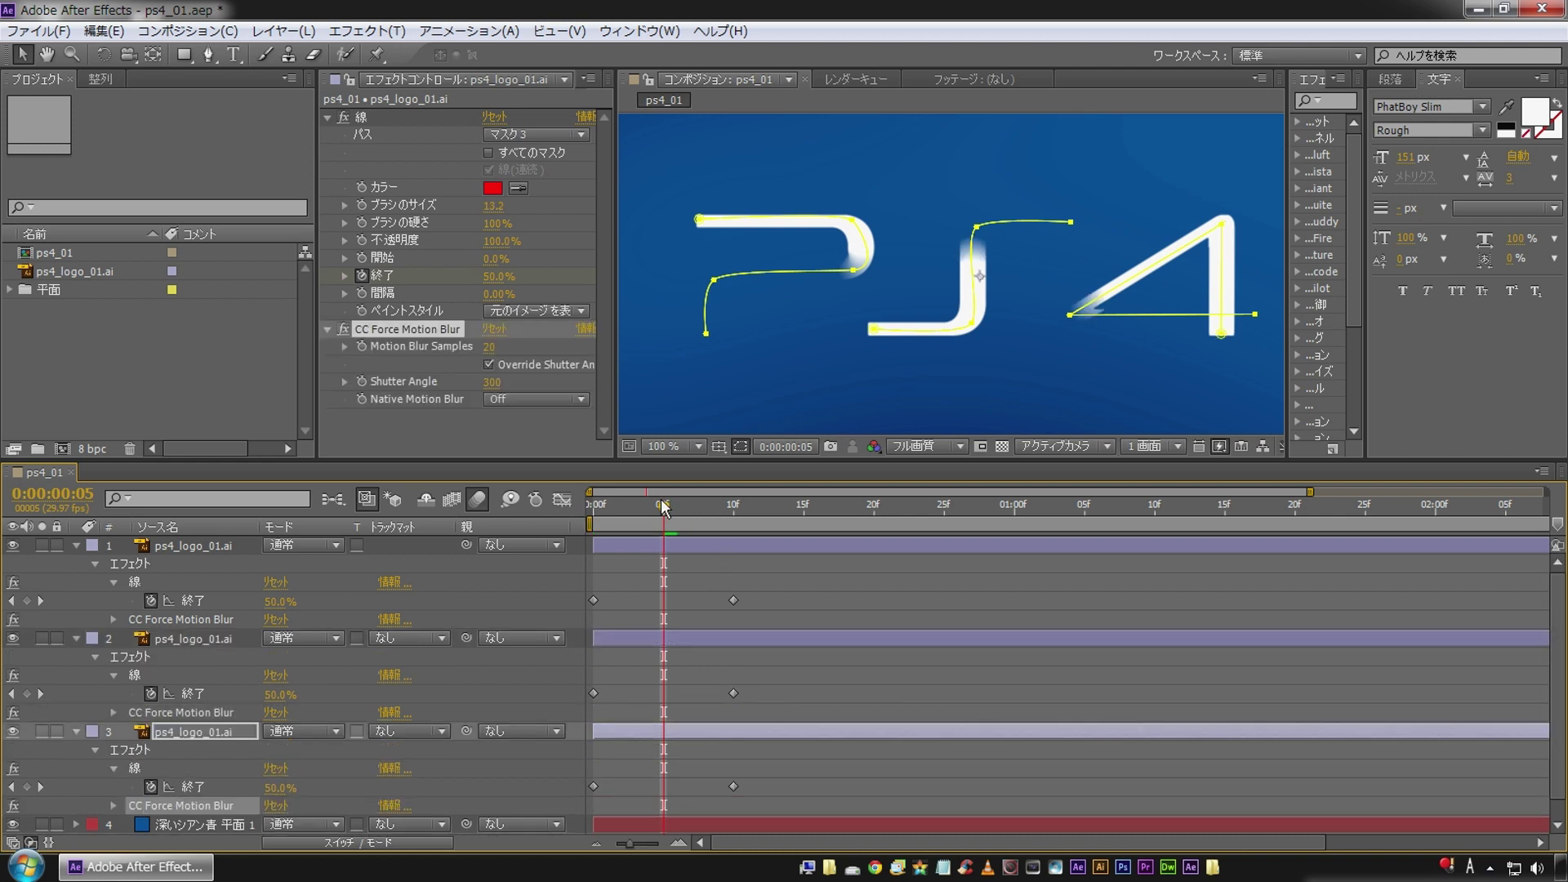
key("Home")
left_click(196, 639)
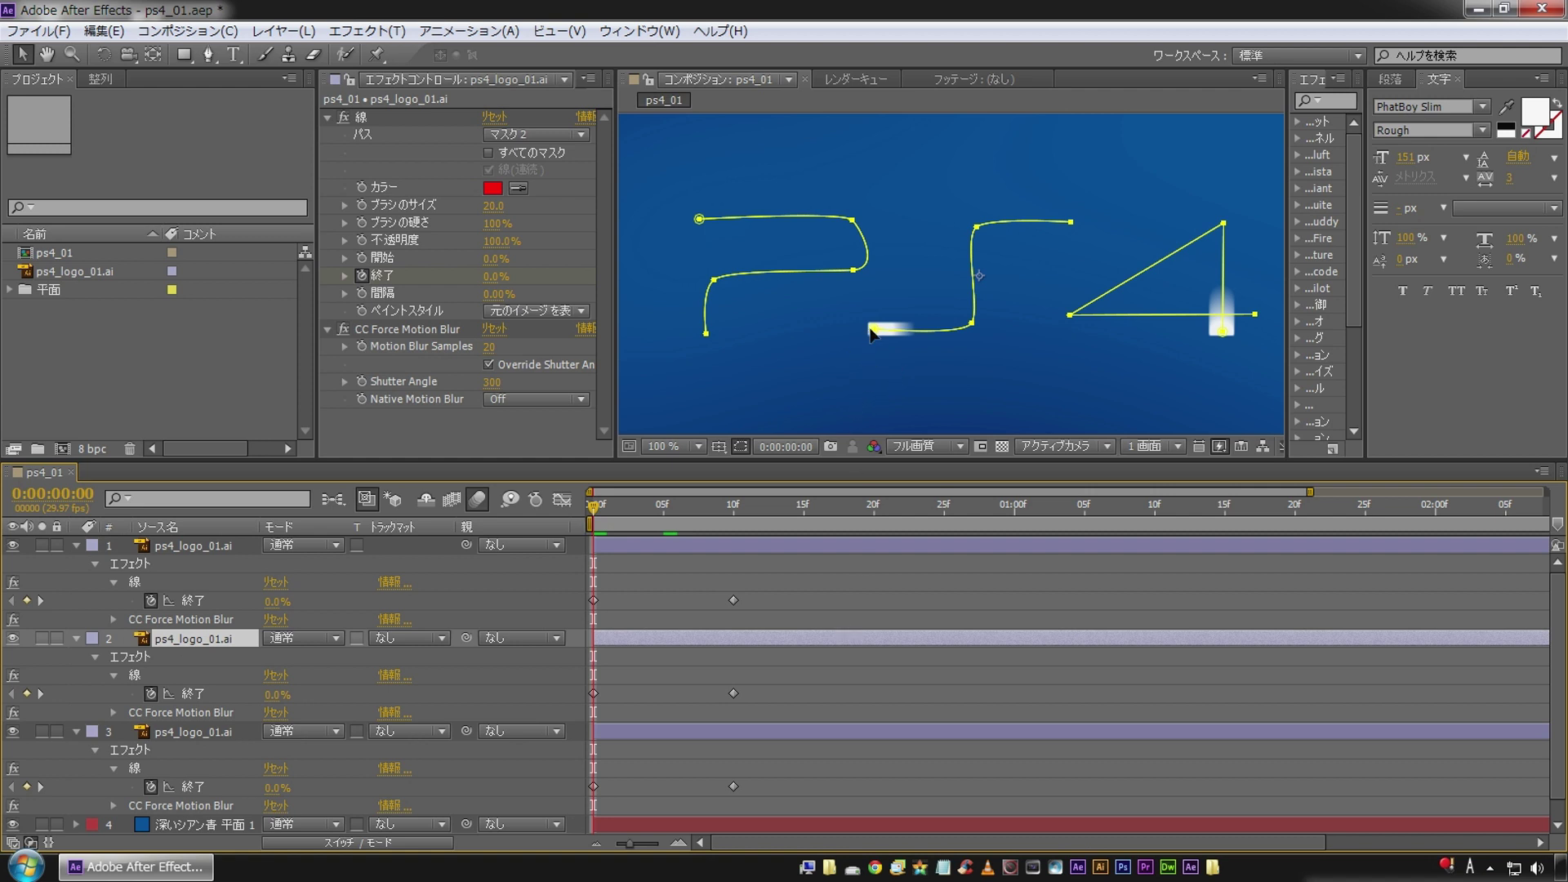
Step: Move the S path's start point left, pull the 4's vertical stroke end down, and preview
left_click_drag(870, 329, 812, 329)
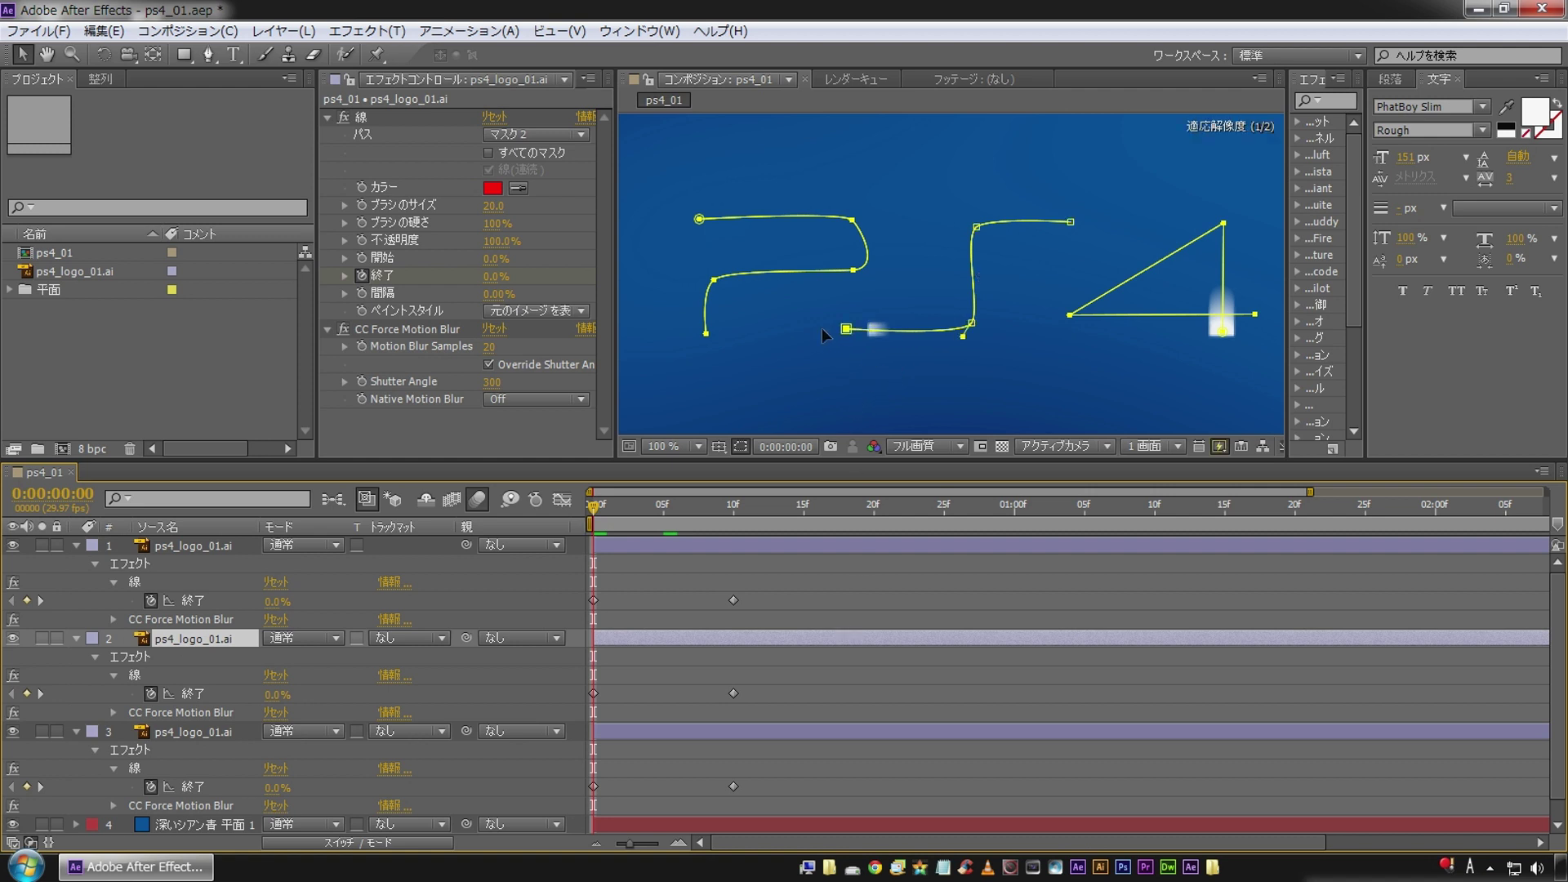
left_click(196, 732)
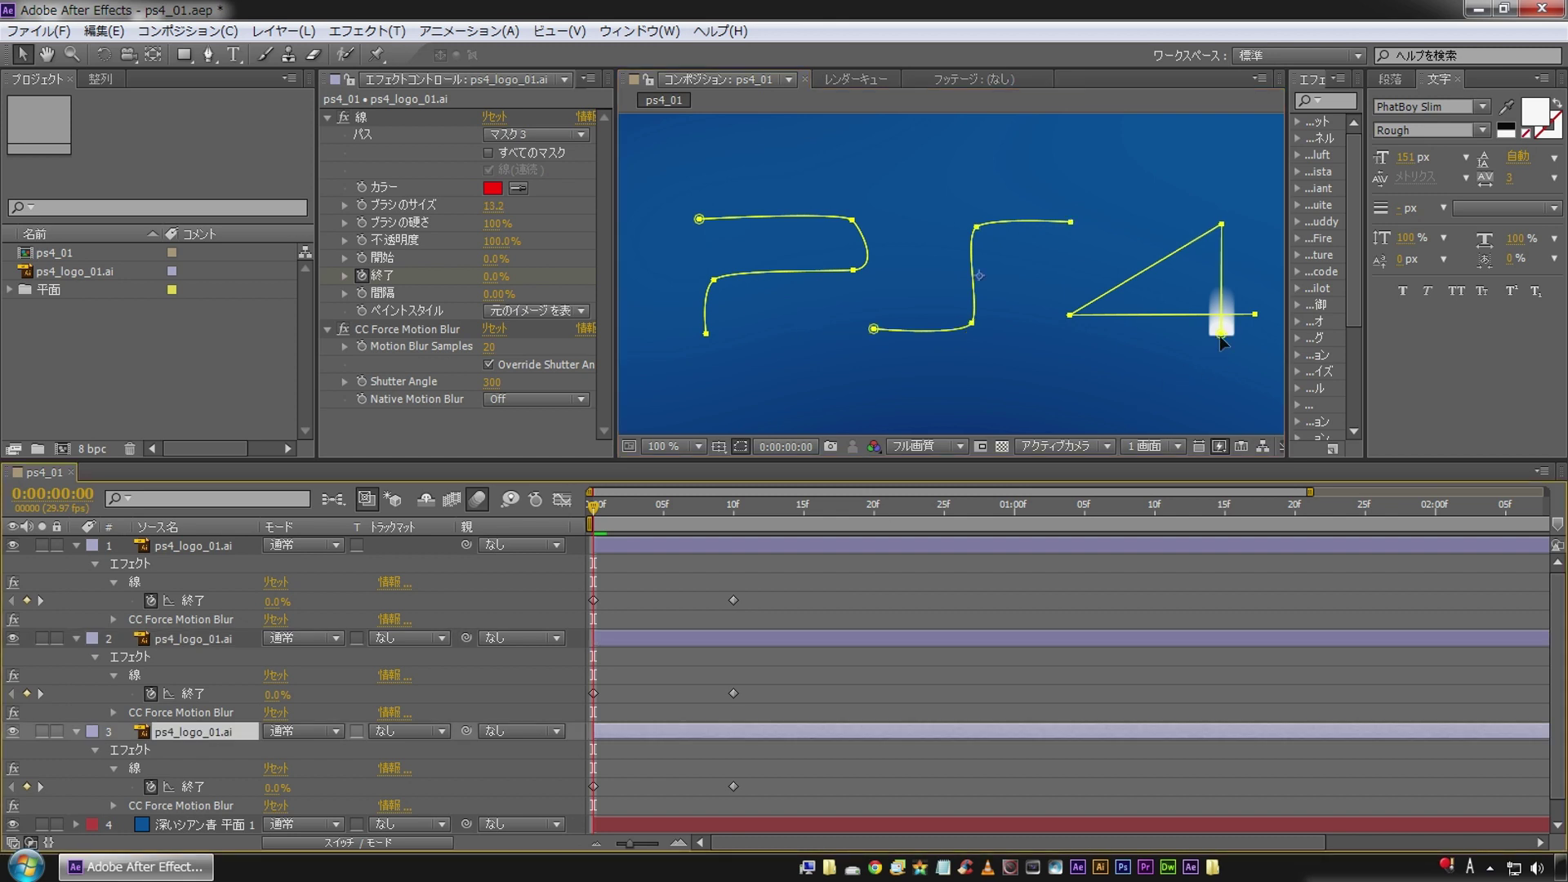
left_click_drag(1222, 335, 1222, 390)
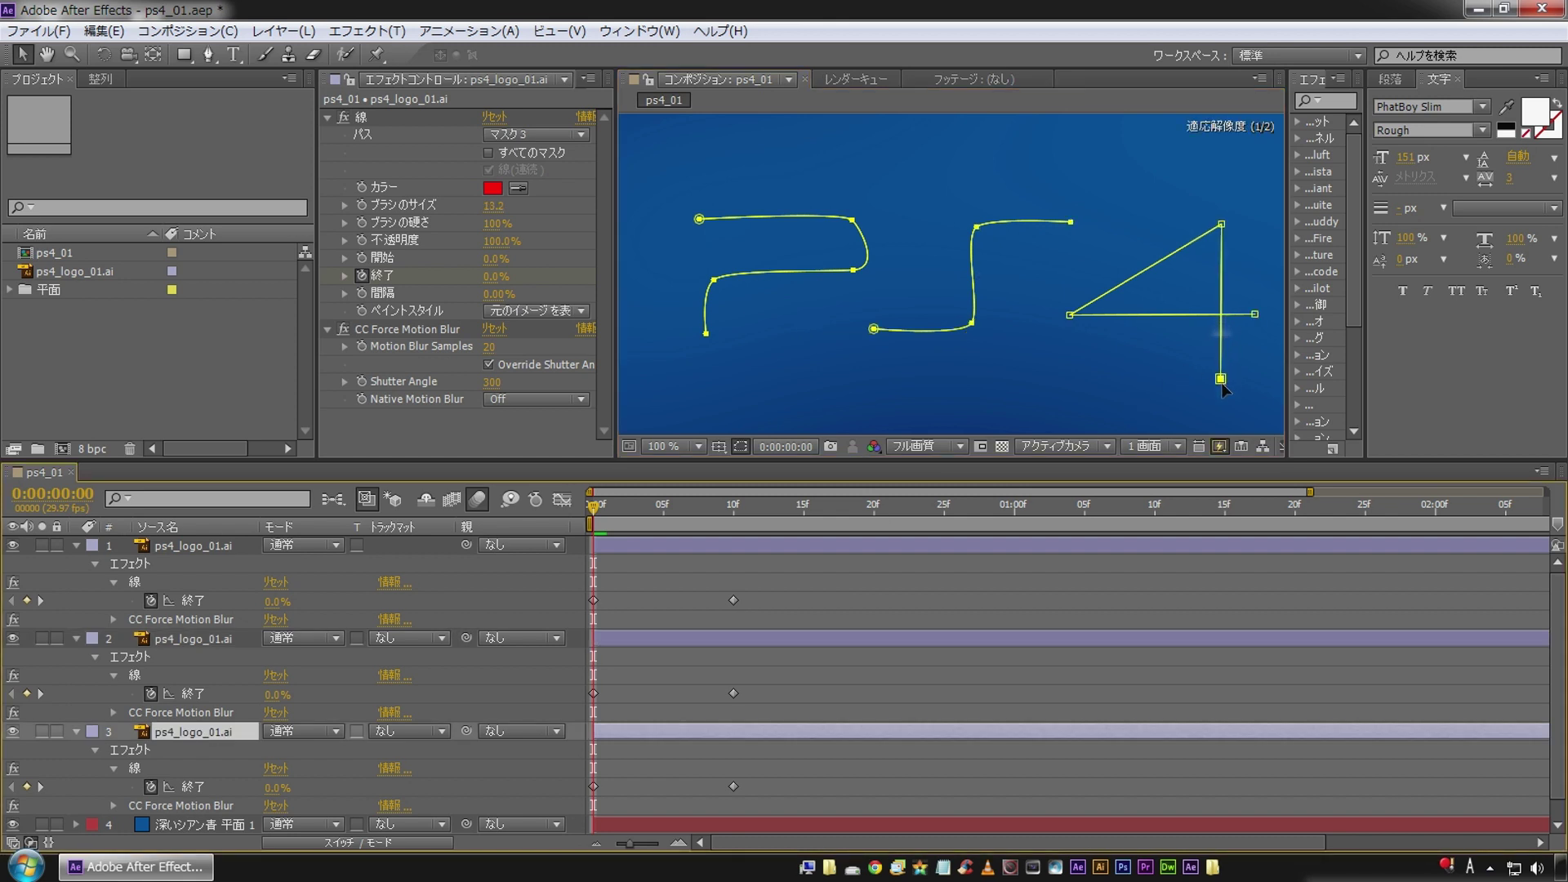
left_click(1026, 575)
key("space")
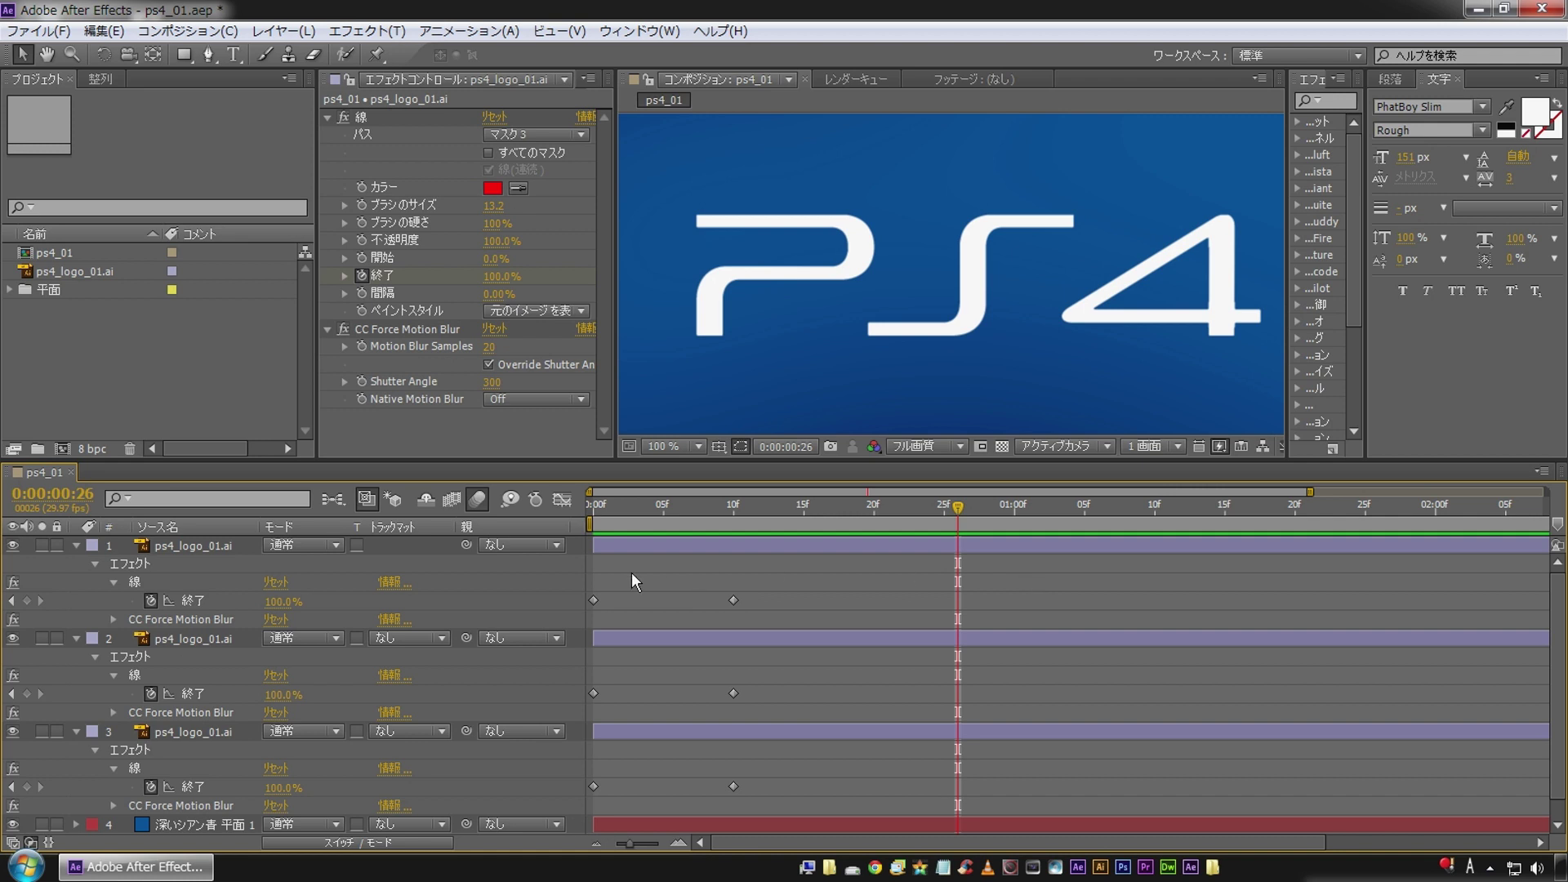
mouse_move(628, 502)
left_mouse_down()
mouse_move(699, 502)
mouse_move(663, 505)
left_mouse_up()
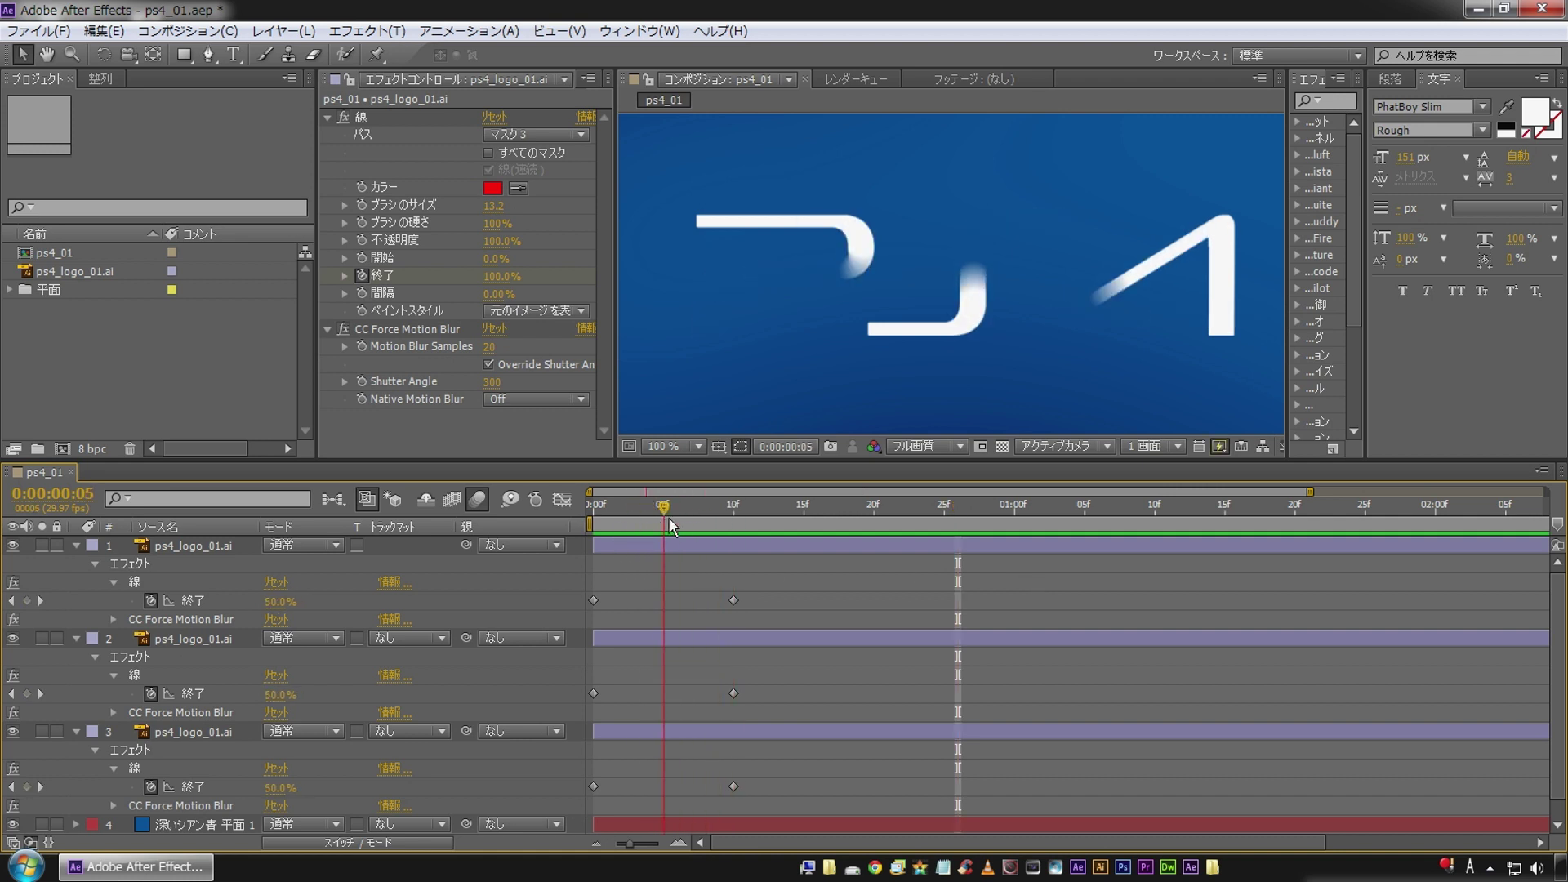
Step: Collapse all layer properties and duplicate the first logo stroke layer
key("u")
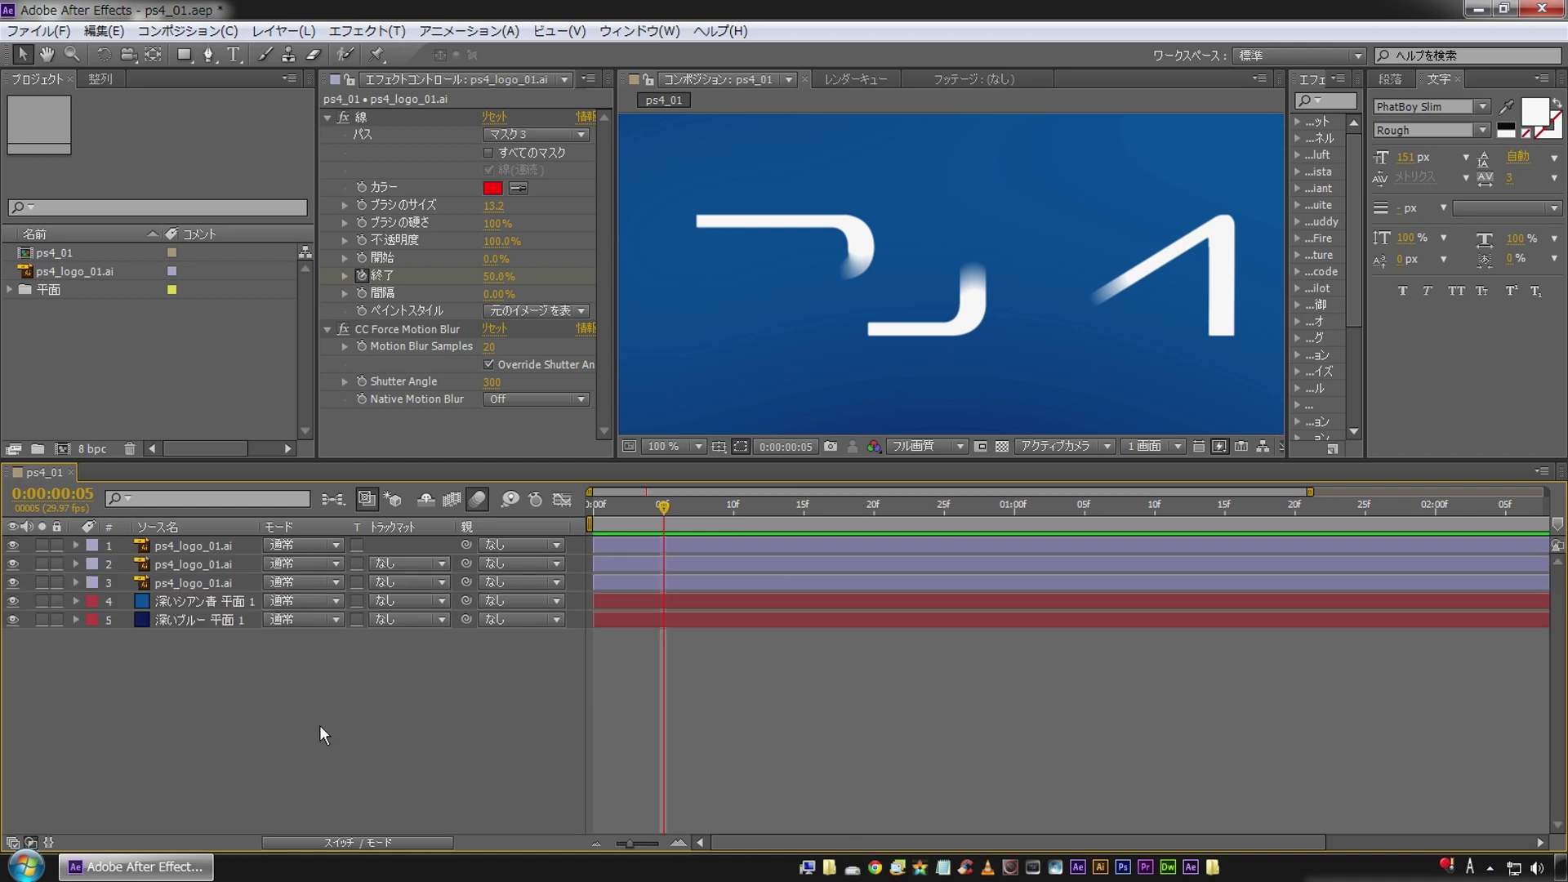
left_click(177, 551)
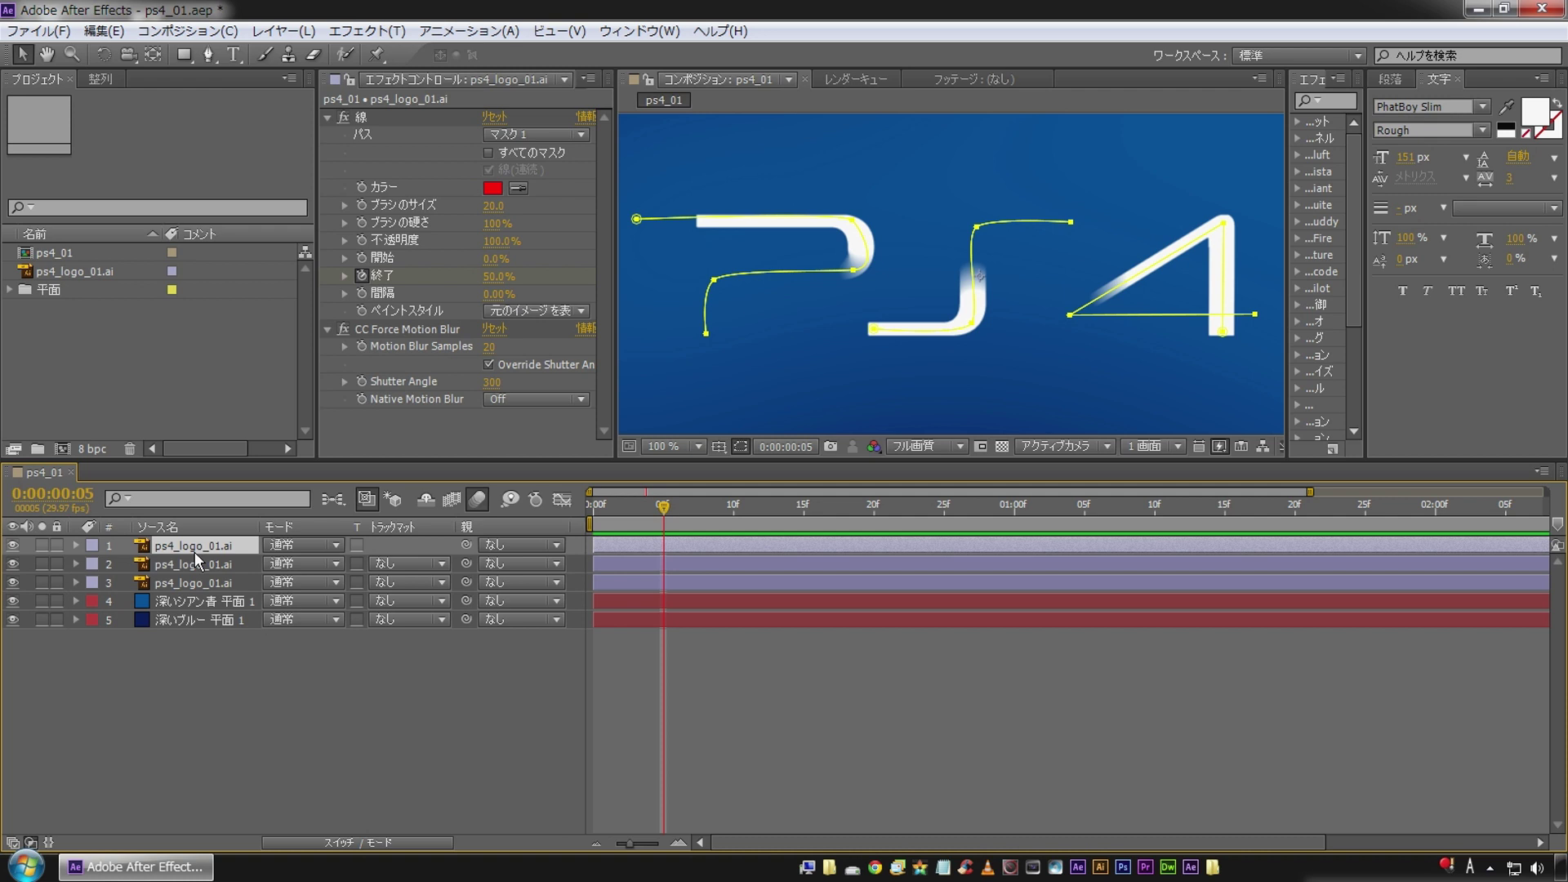
key("ctrl+d")
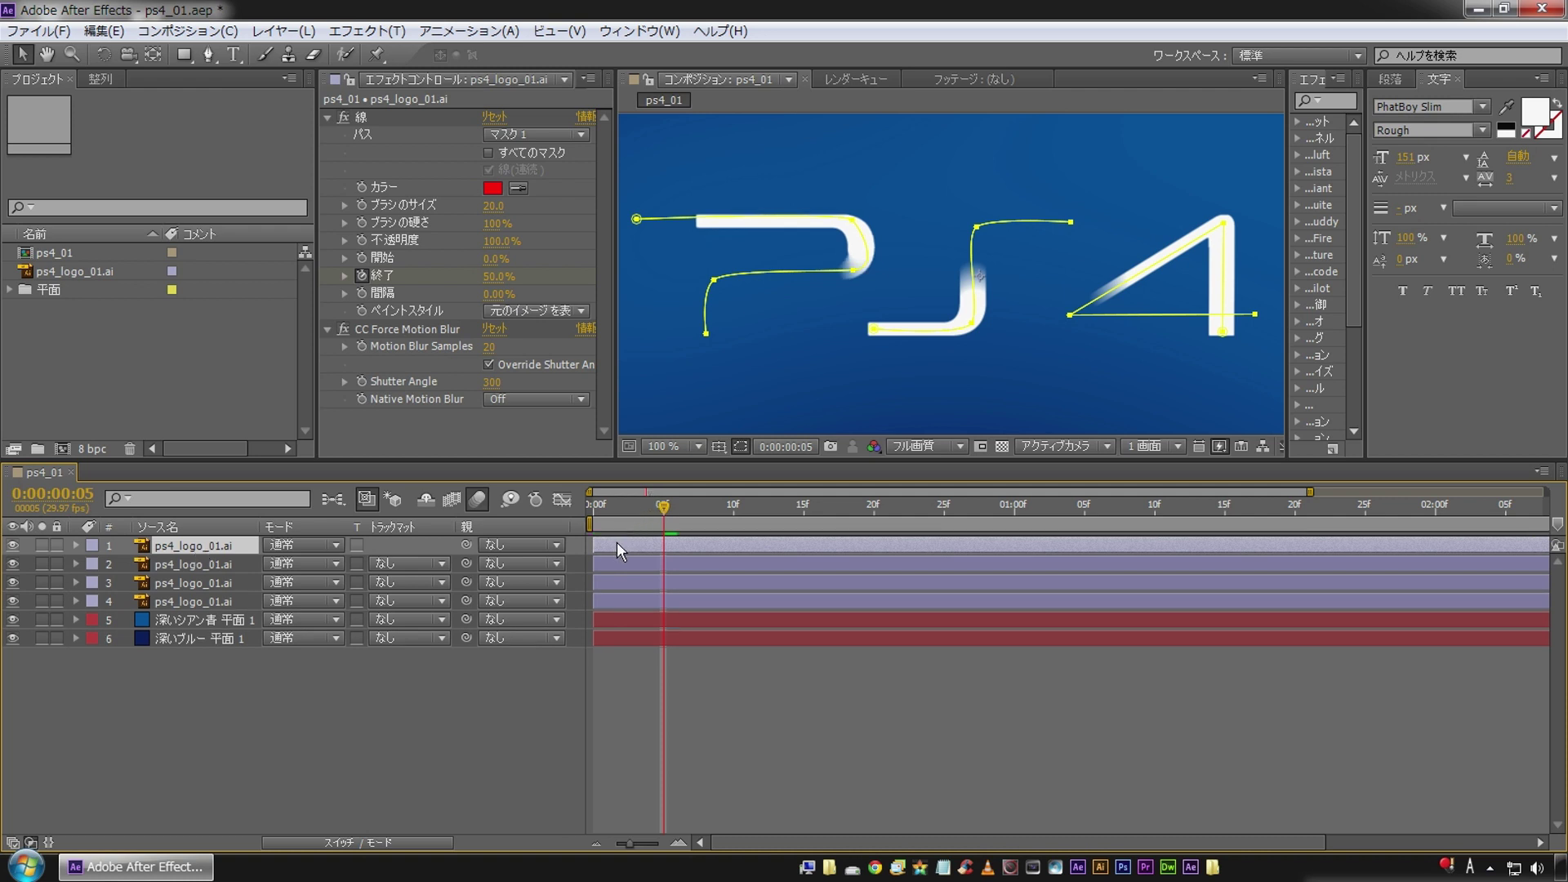
Step: Set the P copy to Subtract mode at 10% opacity, then hide the original to inspect the trail
left_click(166, 562)
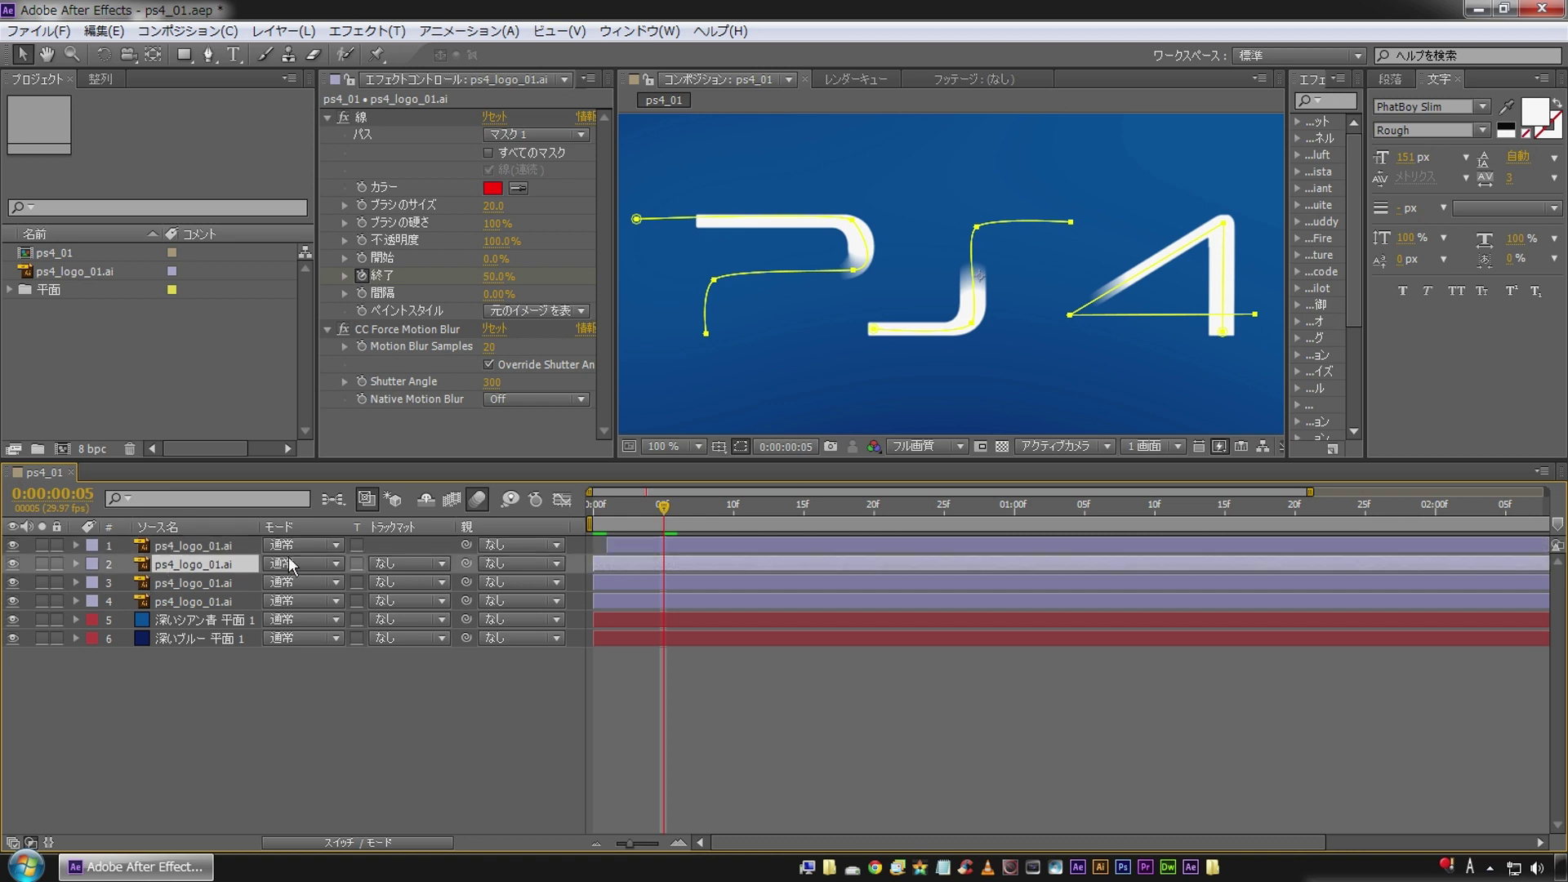
left_click(288, 563)
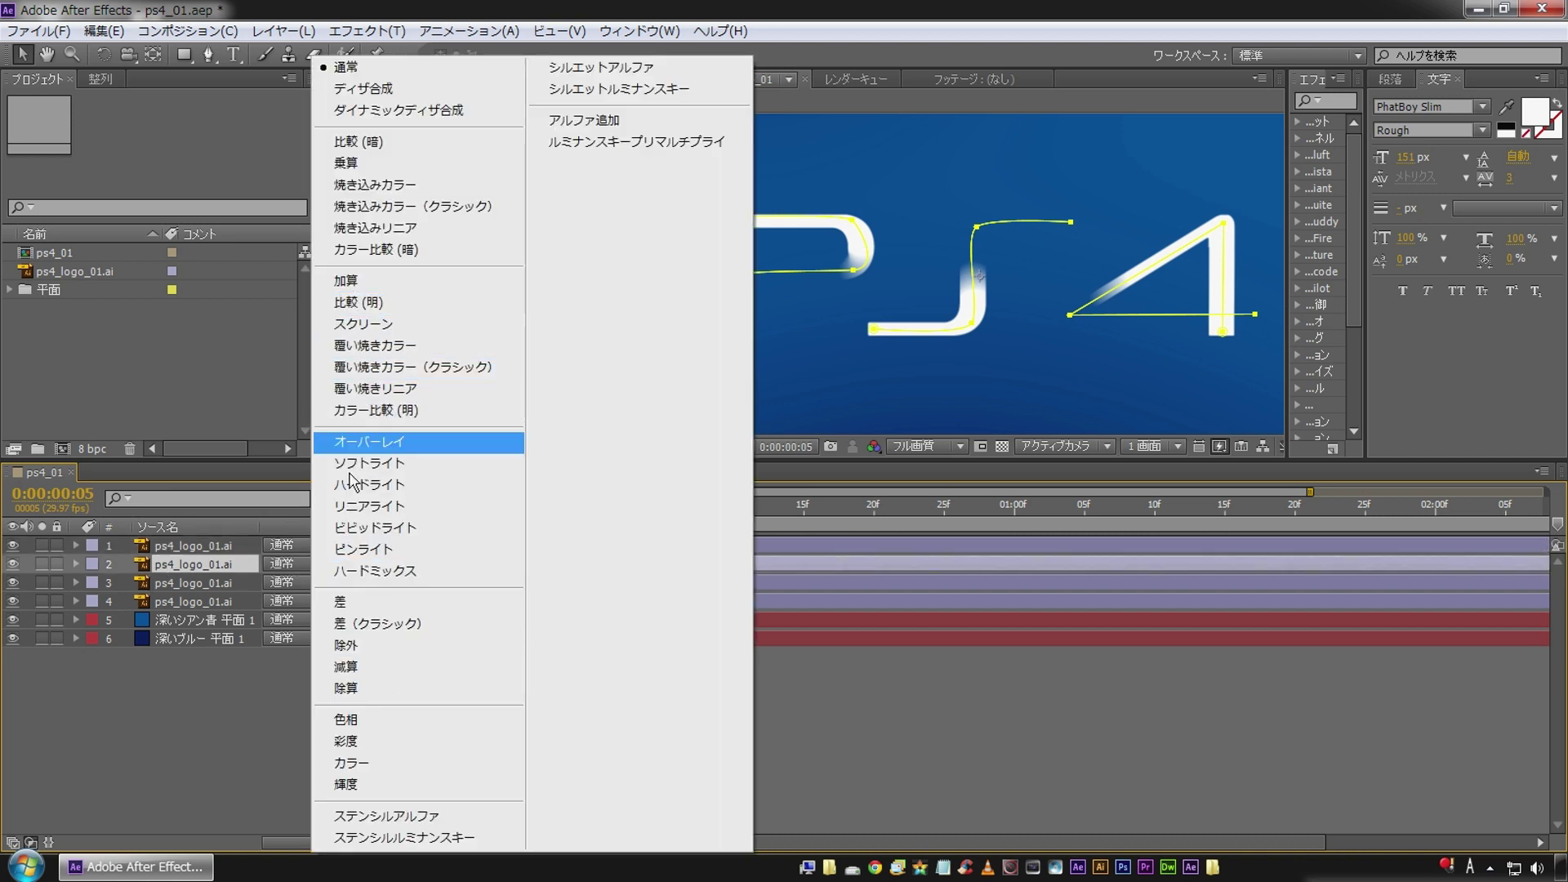
left_click(351, 668)
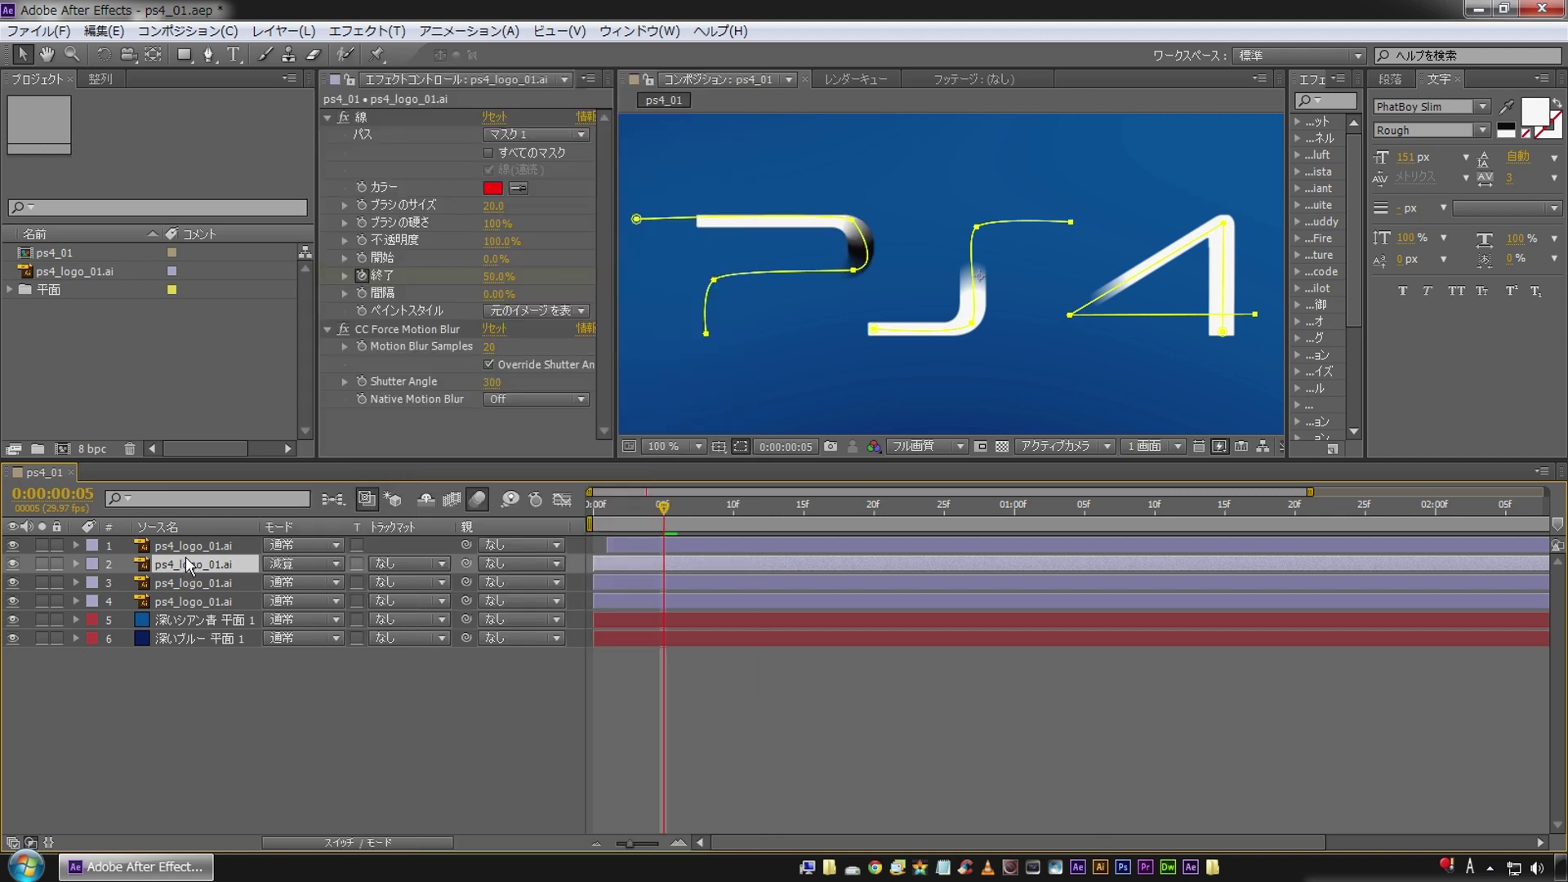
key("t")
left_click(270, 581)
type("10")
key("Return")
left_click(365, 745)
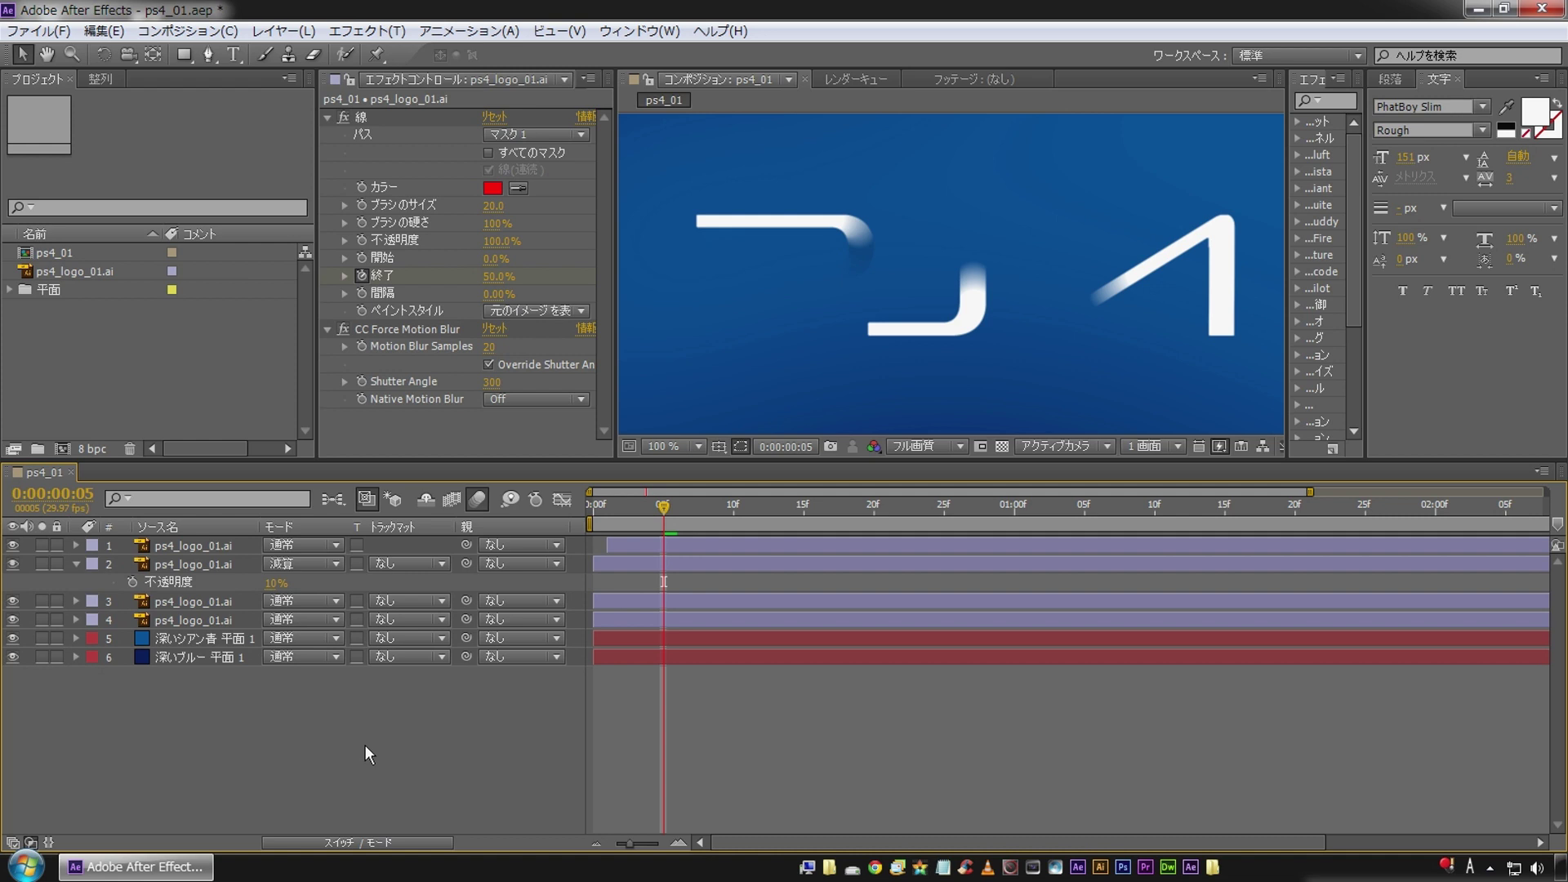
left_click(12, 544)
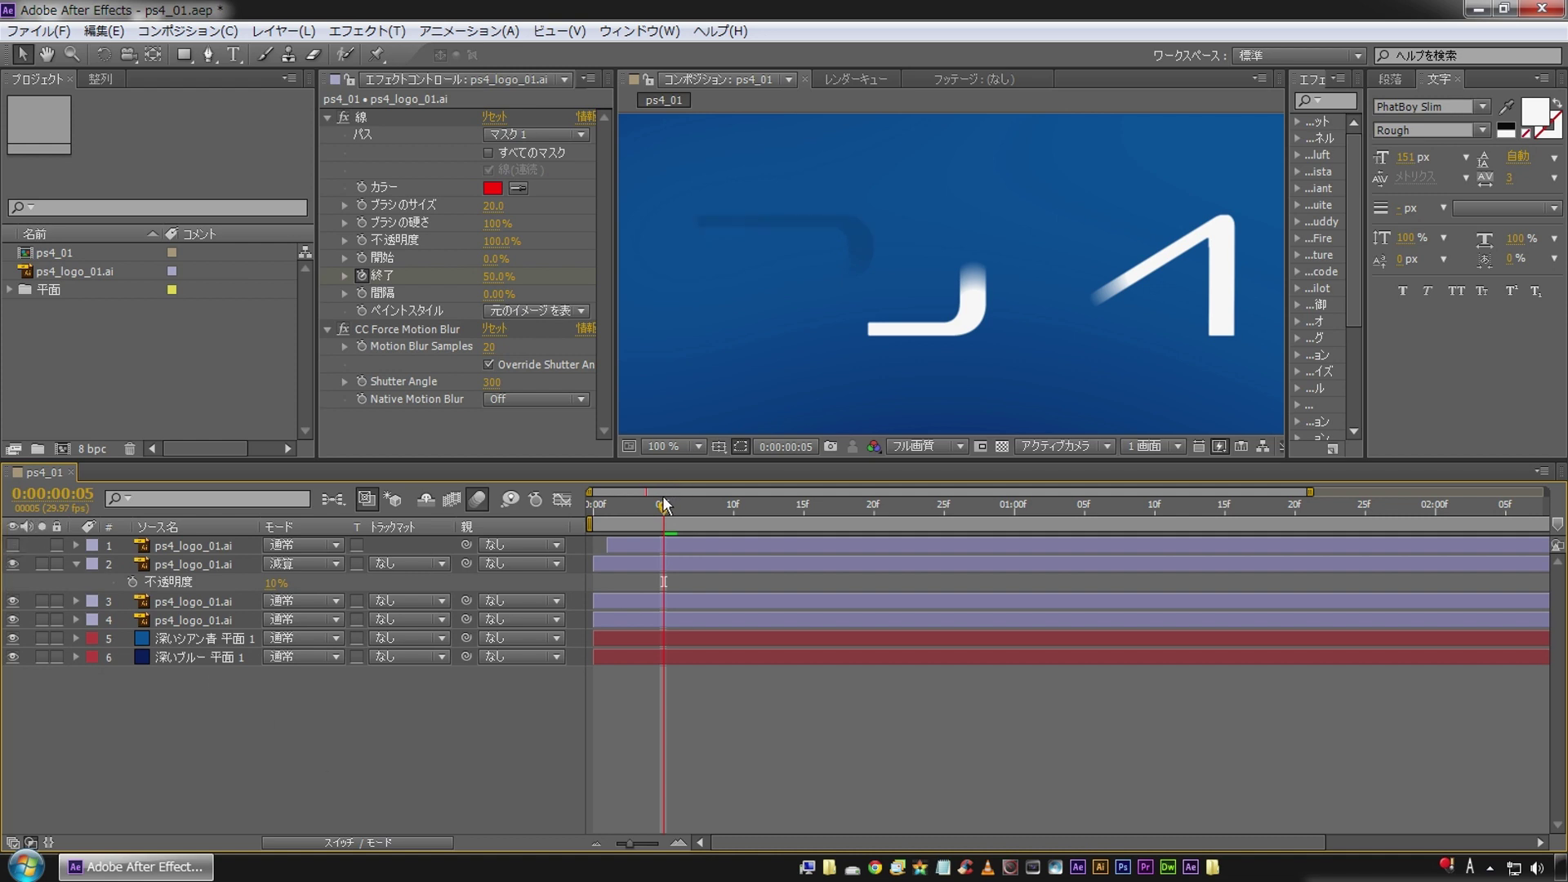
left_click_drag(663, 504, 700, 520)
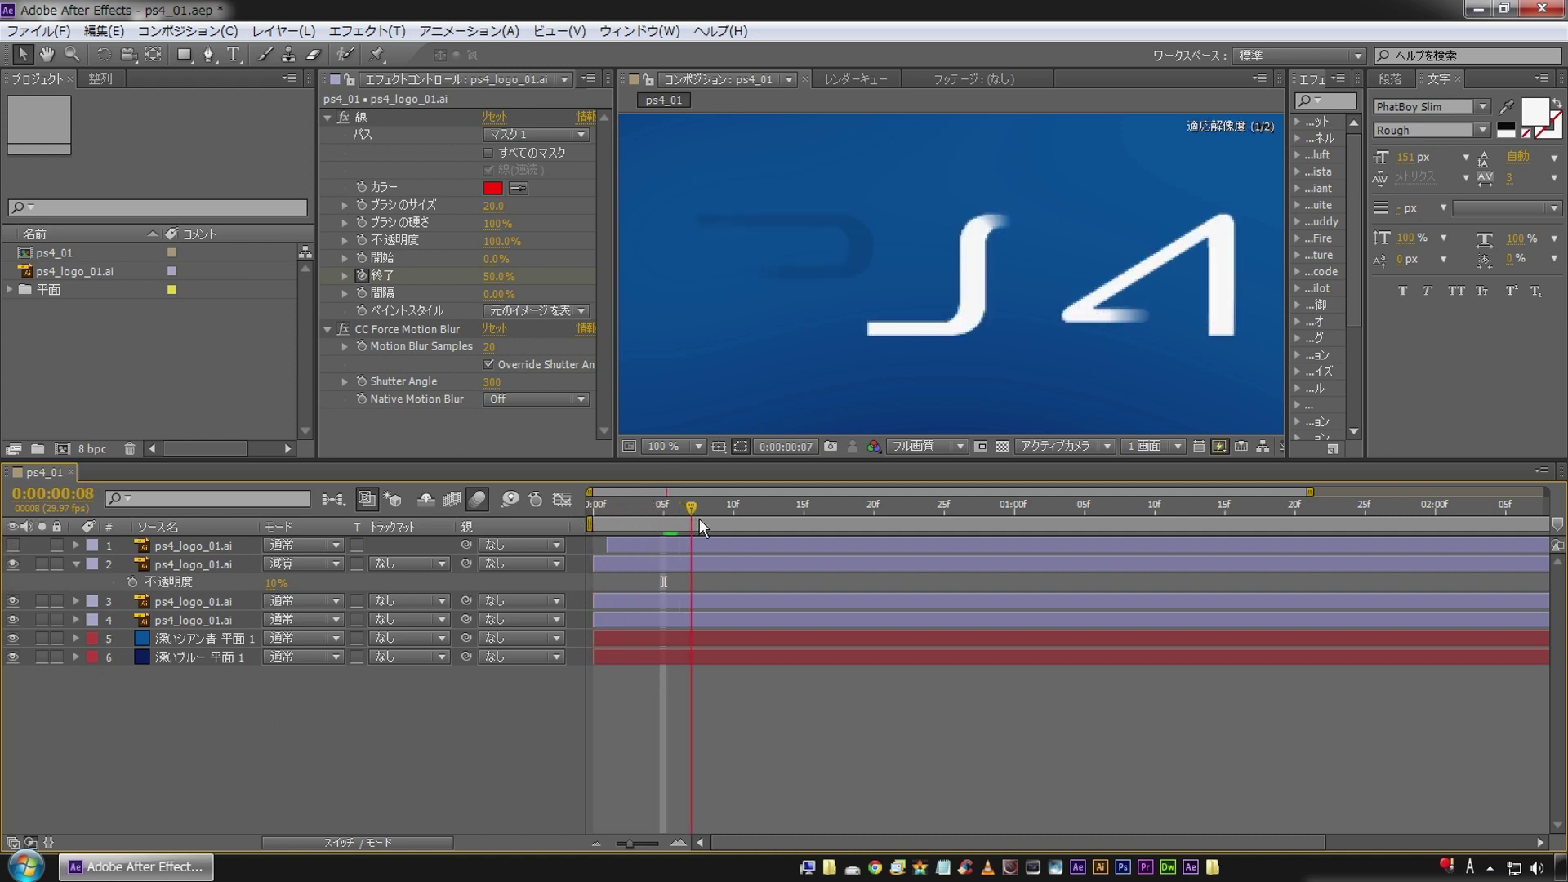
Step: Turn the top P layer back on and scrub frames 4 to 7 to compare it with its trail
left_click_drag(699, 518, 650, 526)
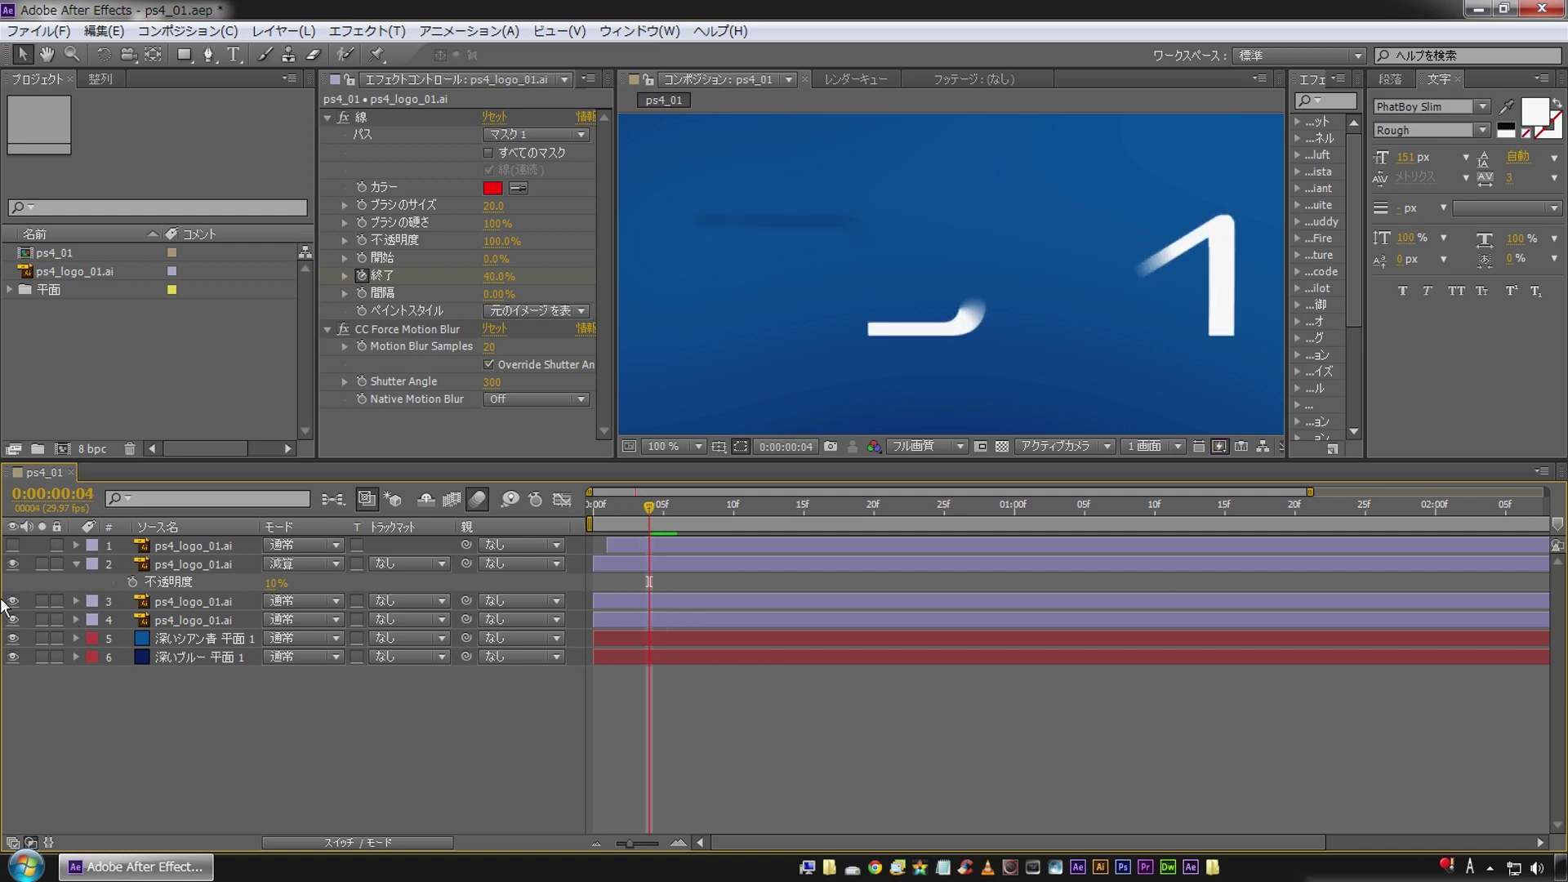
left_click(12, 545)
mouse_move(659, 503)
left_mouse_down()
mouse_move(722, 513)
mouse_move(653, 517)
left_mouse_up()
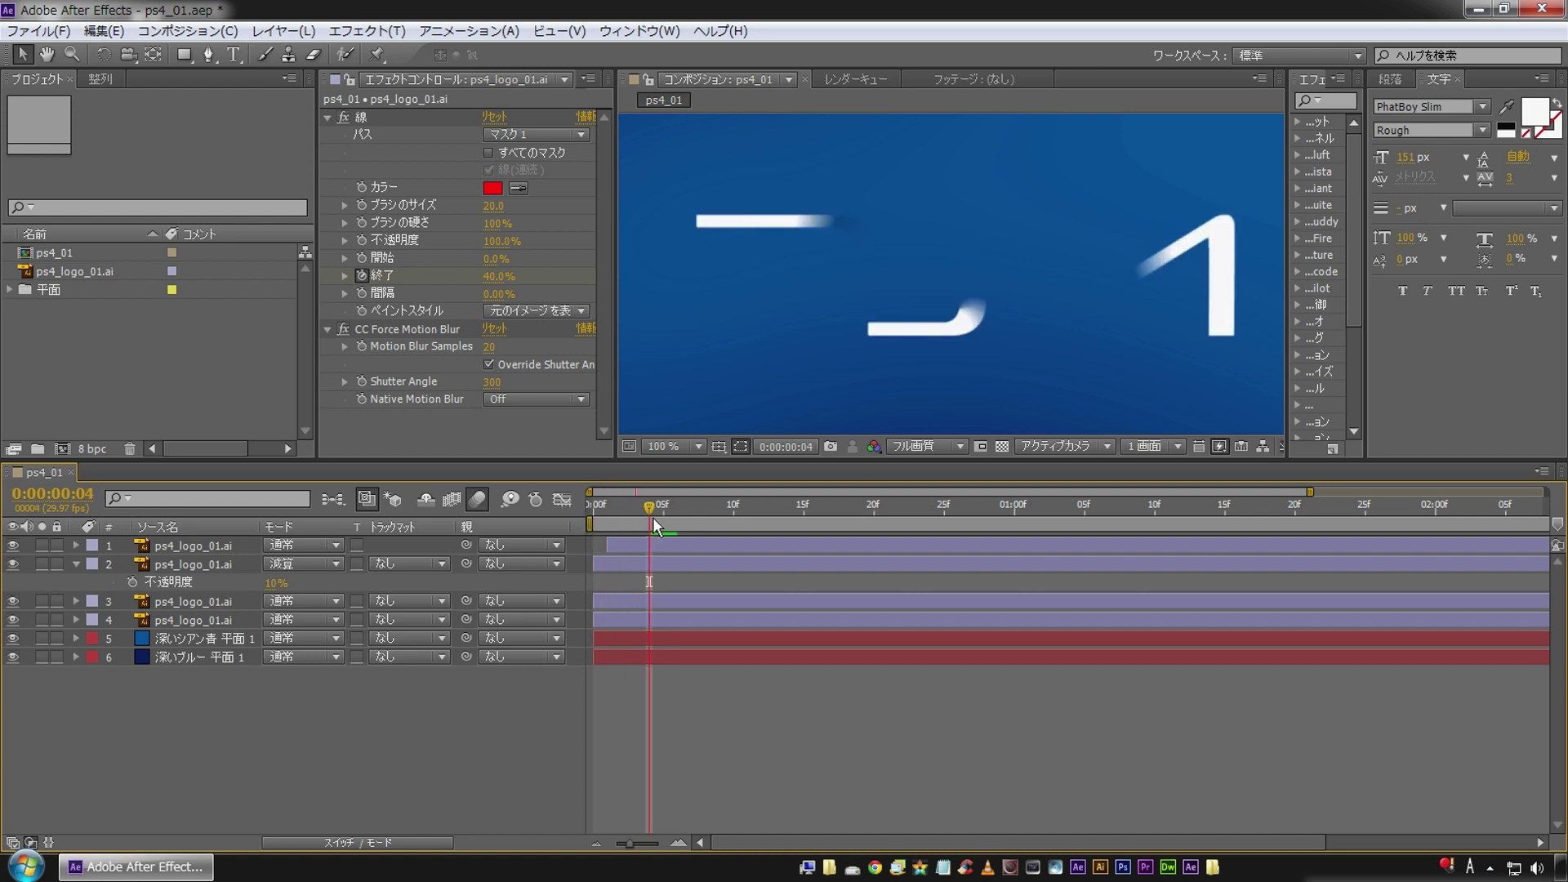
left_click_drag(654, 517, 691, 517)
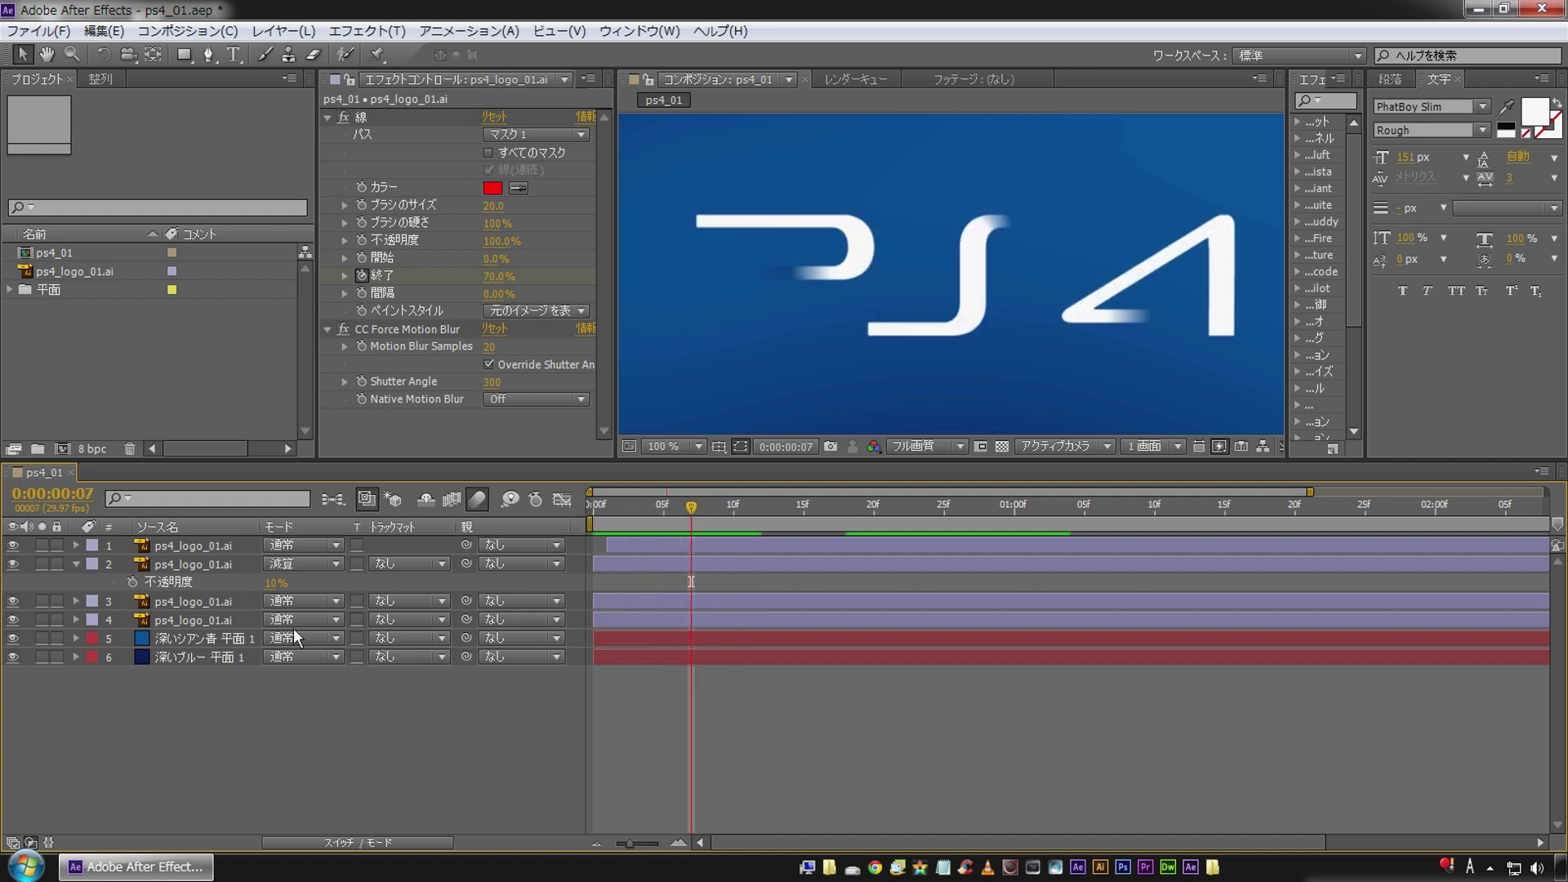
left_click(189, 605)
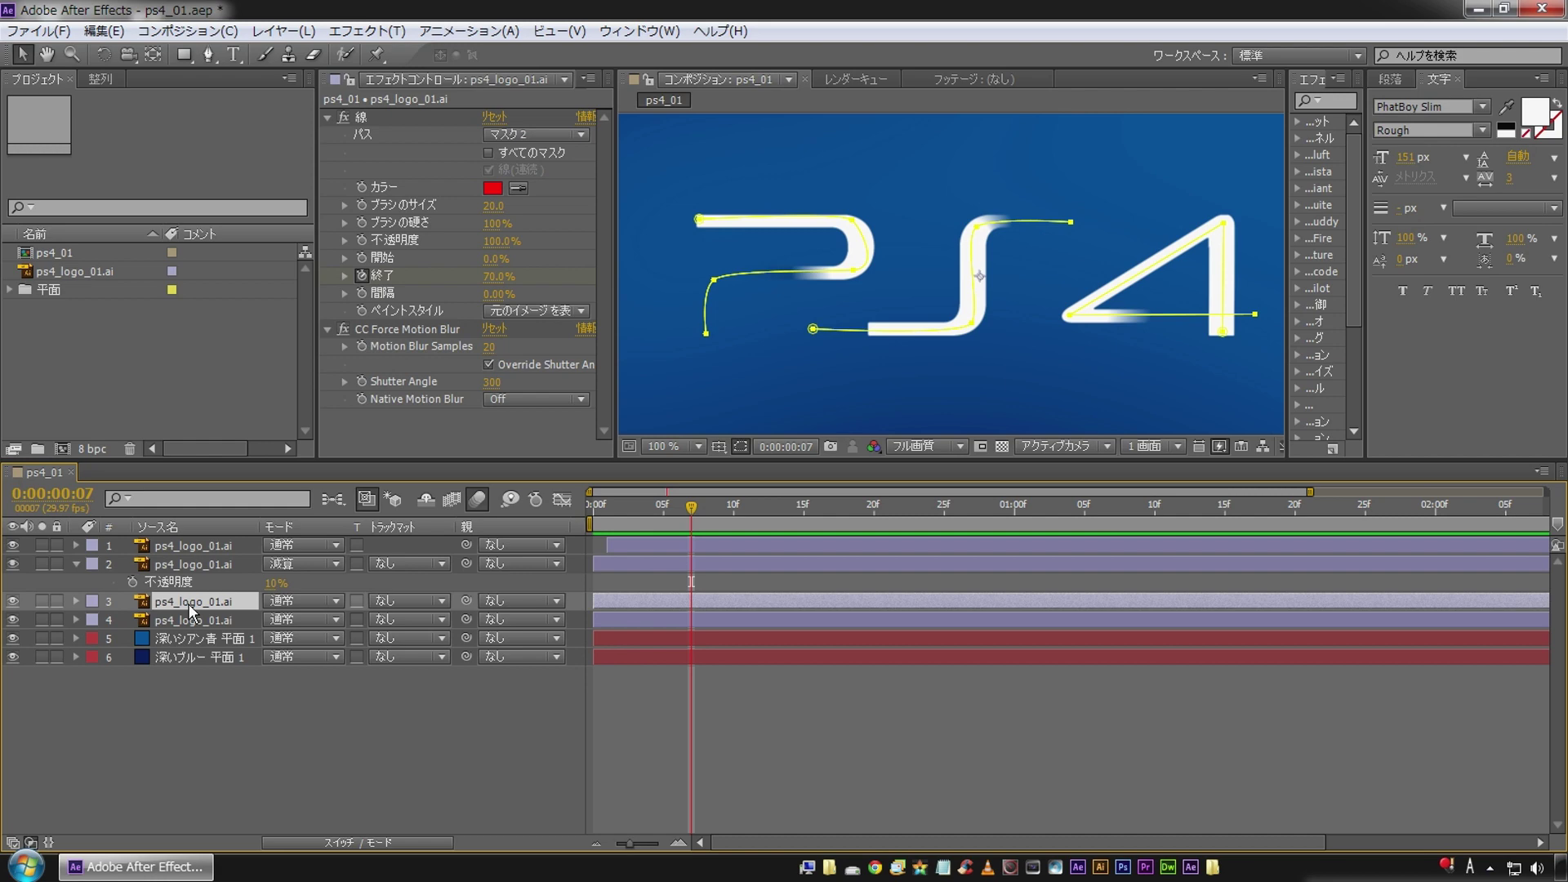
Step: Duplicate the S stroke layer and set the copy to Subtract mode at 10% opacity
key("ctrl+d")
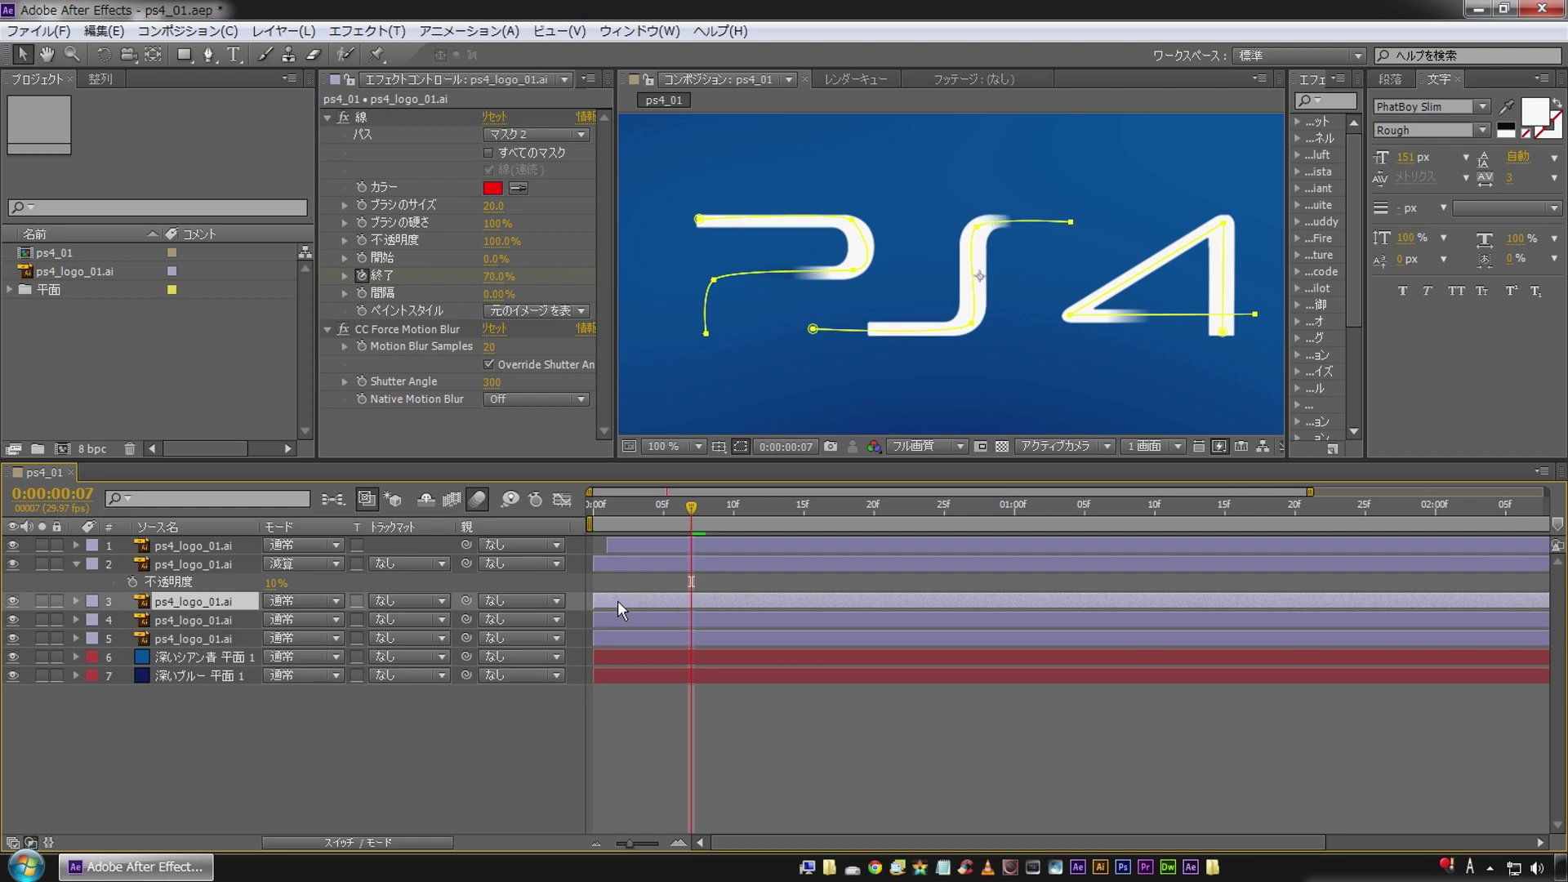
left_click(184, 621)
left_click(294, 619)
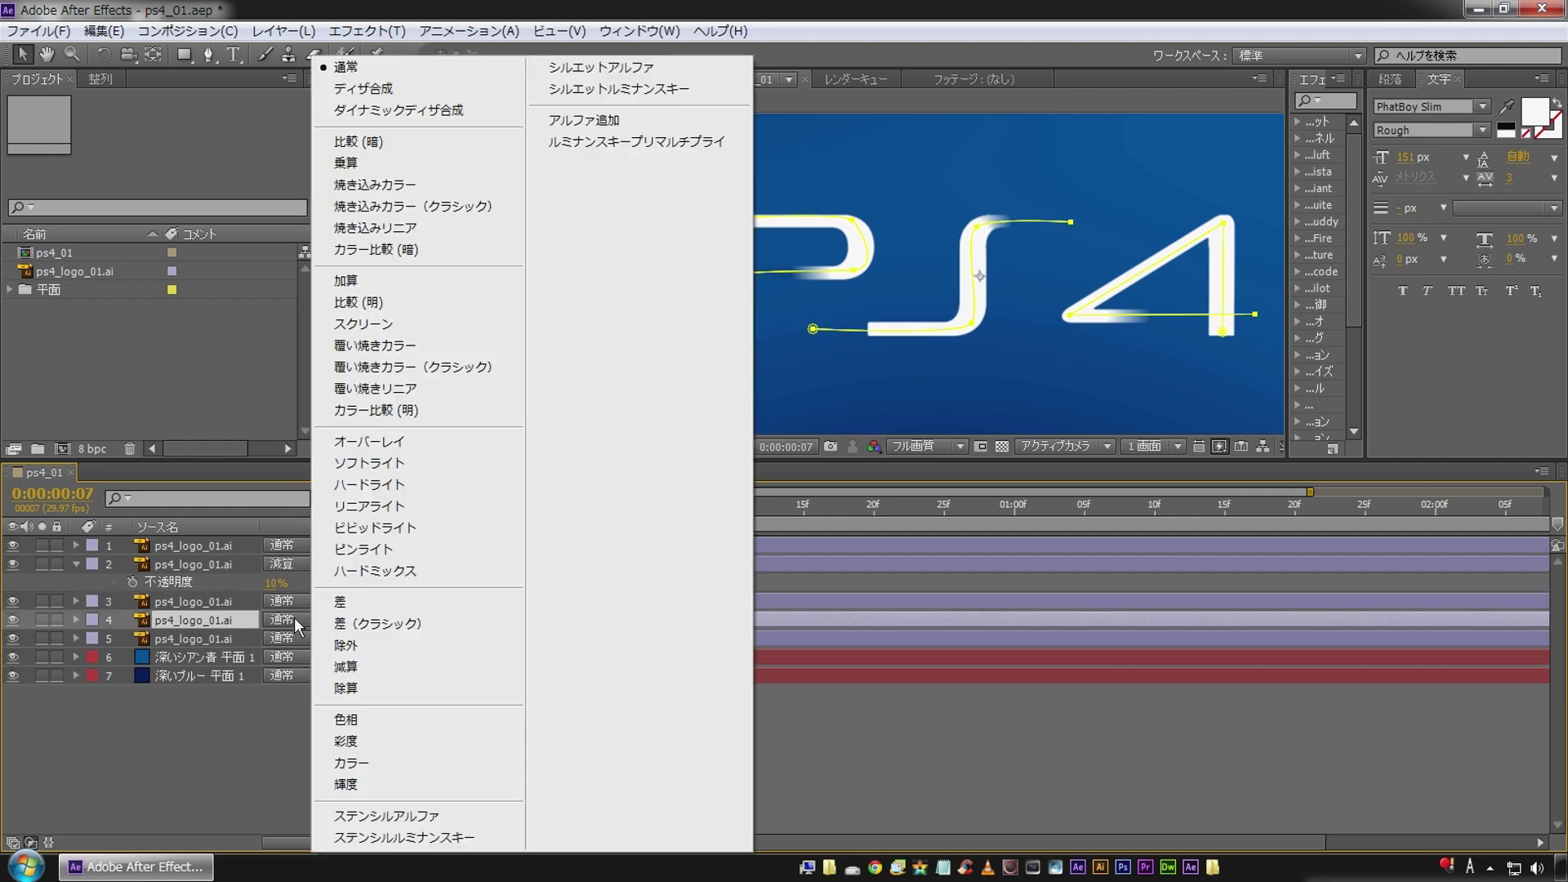
left_click(347, 666)
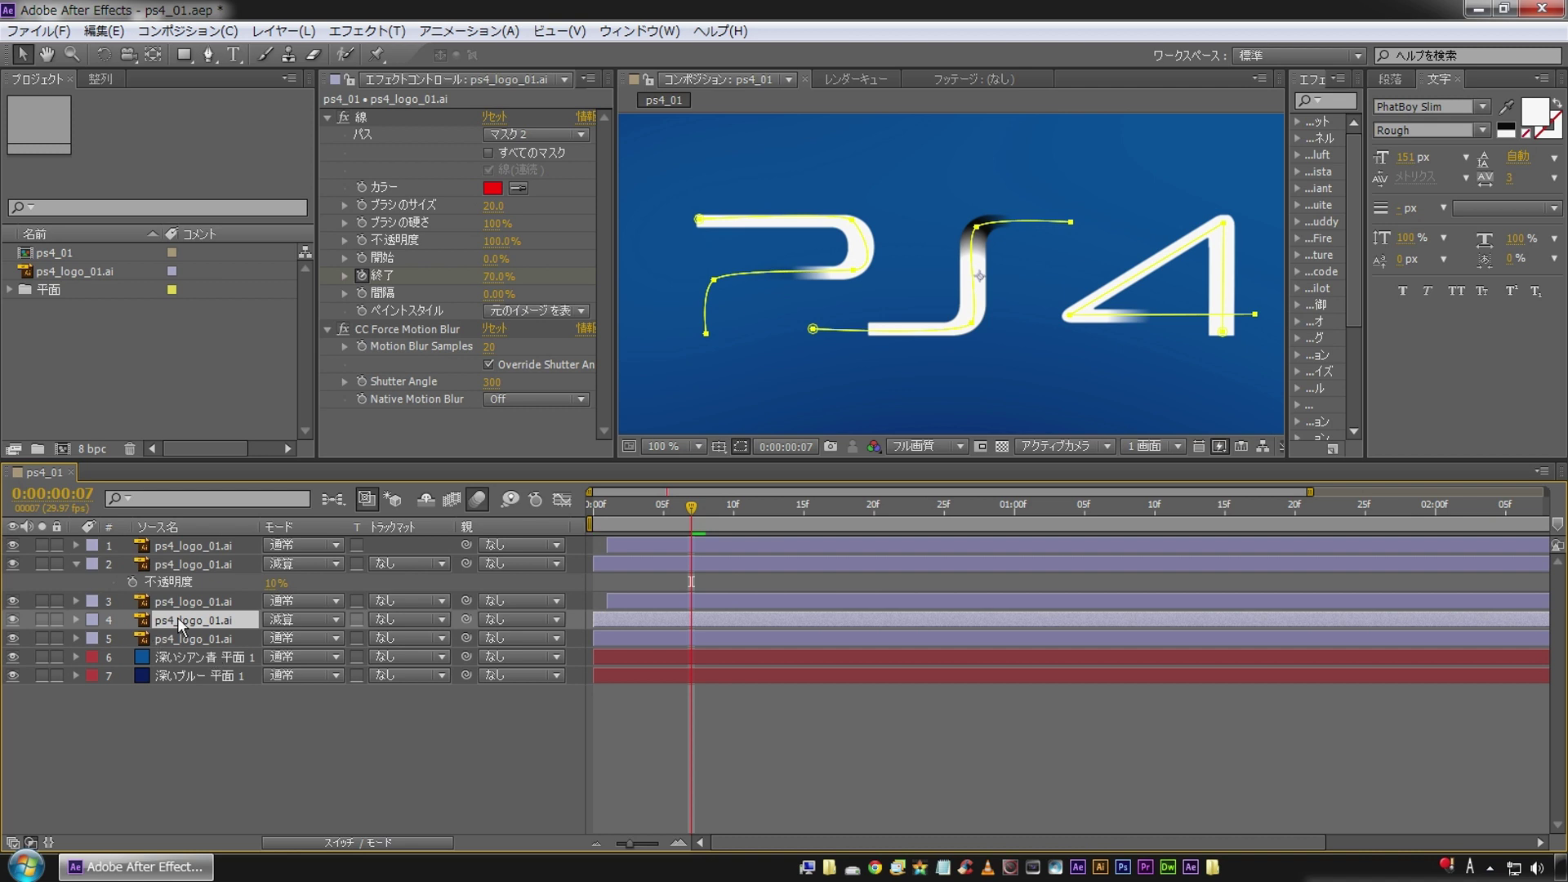
key("t")
left_click(278, 637)
type("10")
key("Return")
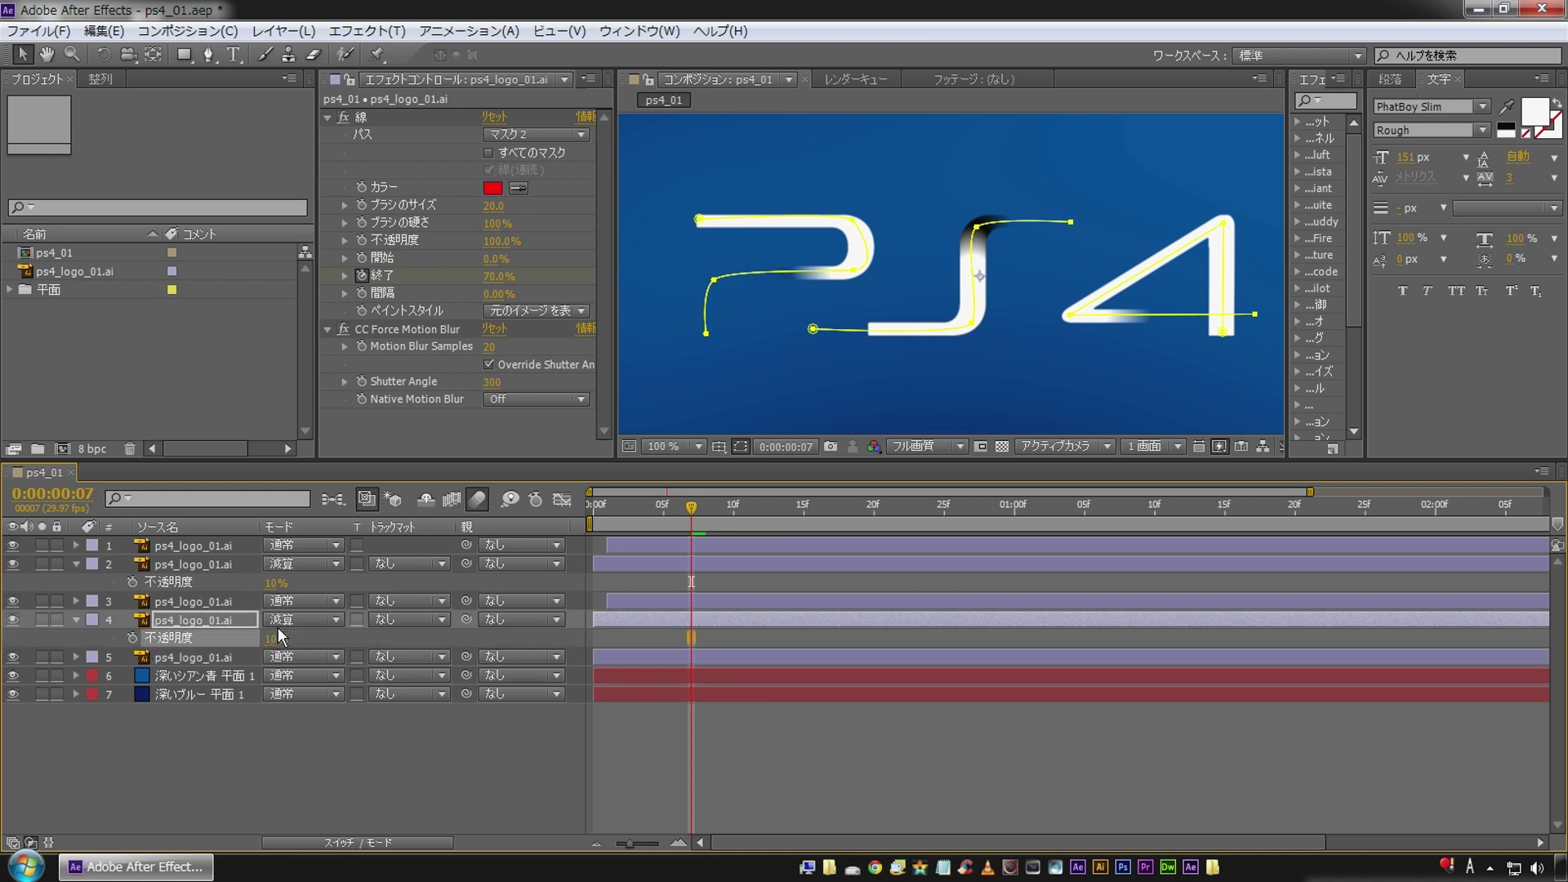
Step: Duplicate the 4 stroke layer, set the copy to Subtract mode at 10% opacity, and review
left_click(224, 657)
key("ctrl+d")
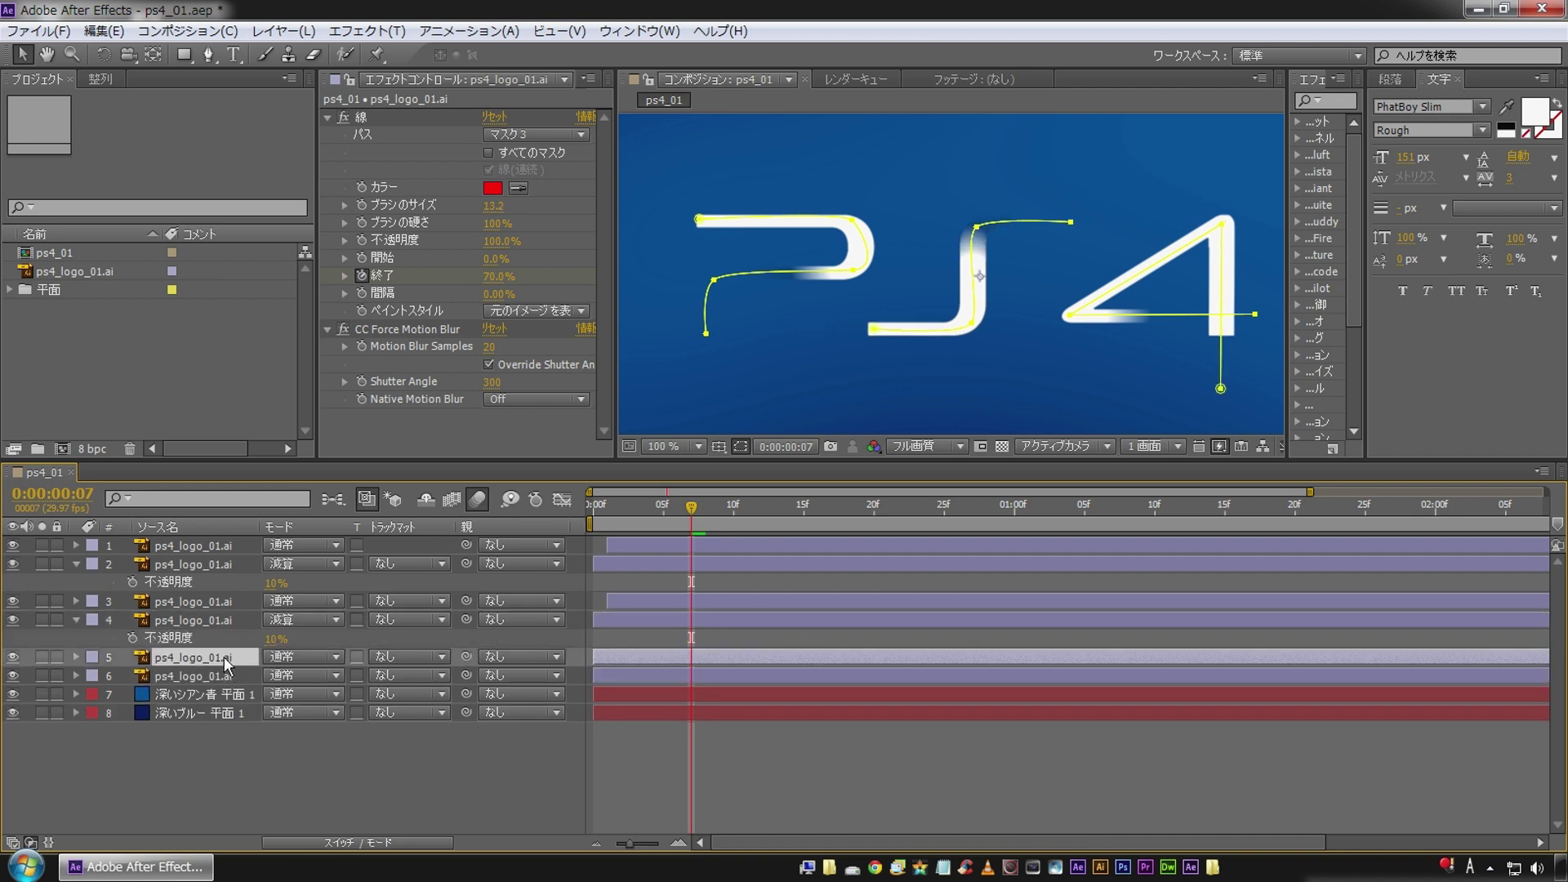
left_click(286, 675)
left_click(237, 663)
left_click(206, 675)
left_click(281, 676)
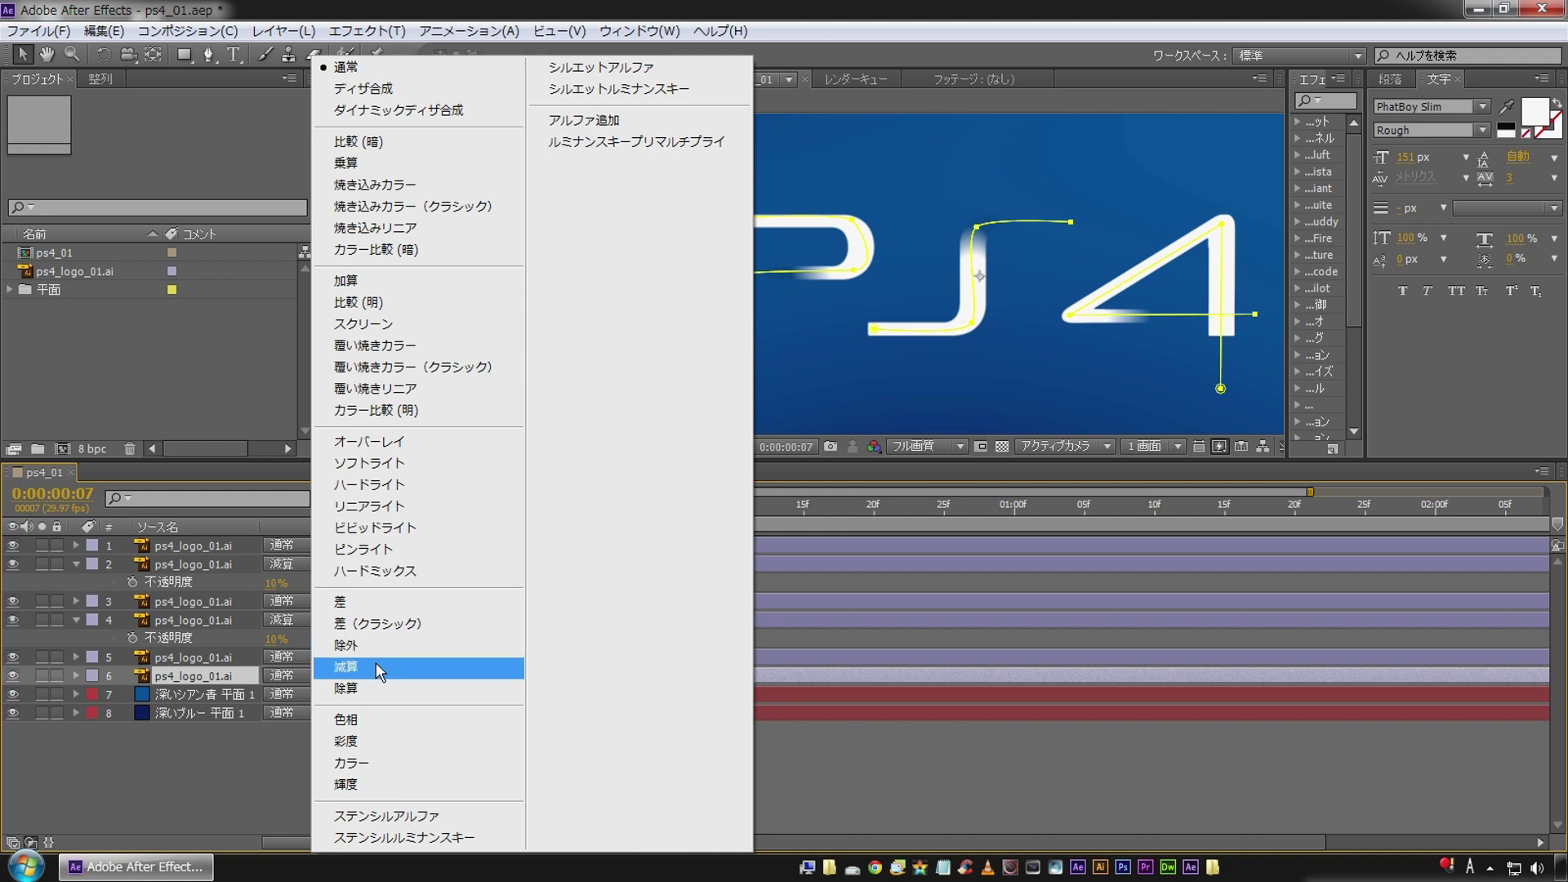
left_click(376, 667)
key("t")
left_click(278, 694)
type("10")
key("Return")
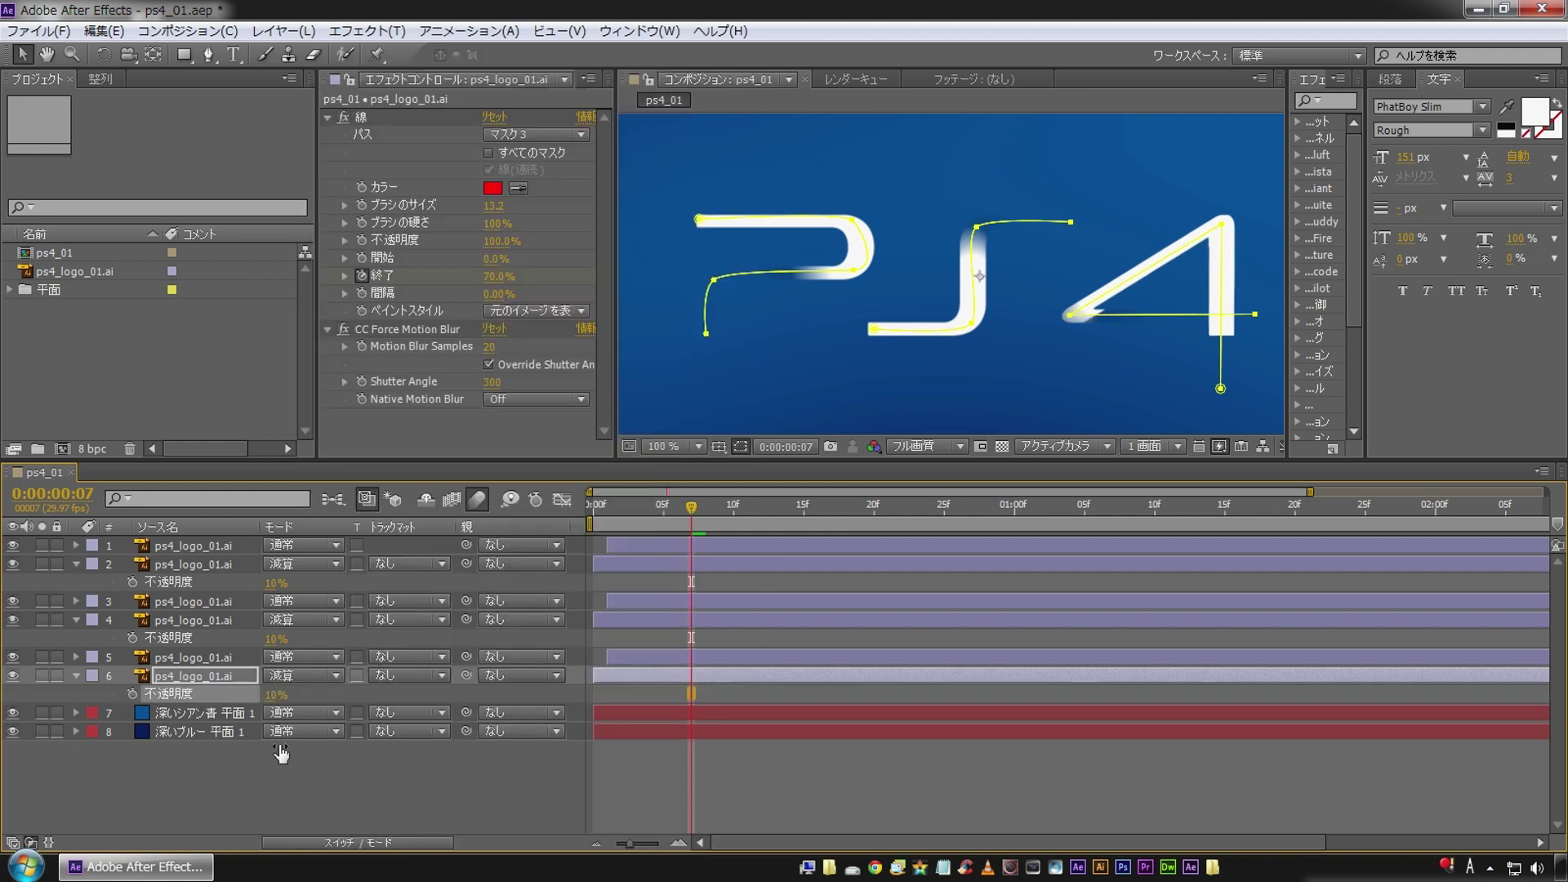
left_click(318, 804)
mouse_move(692, 508)
left_mouse_down()
mouse_move(638, 478)
mouse_move(729, 479)
left_mouse_up()
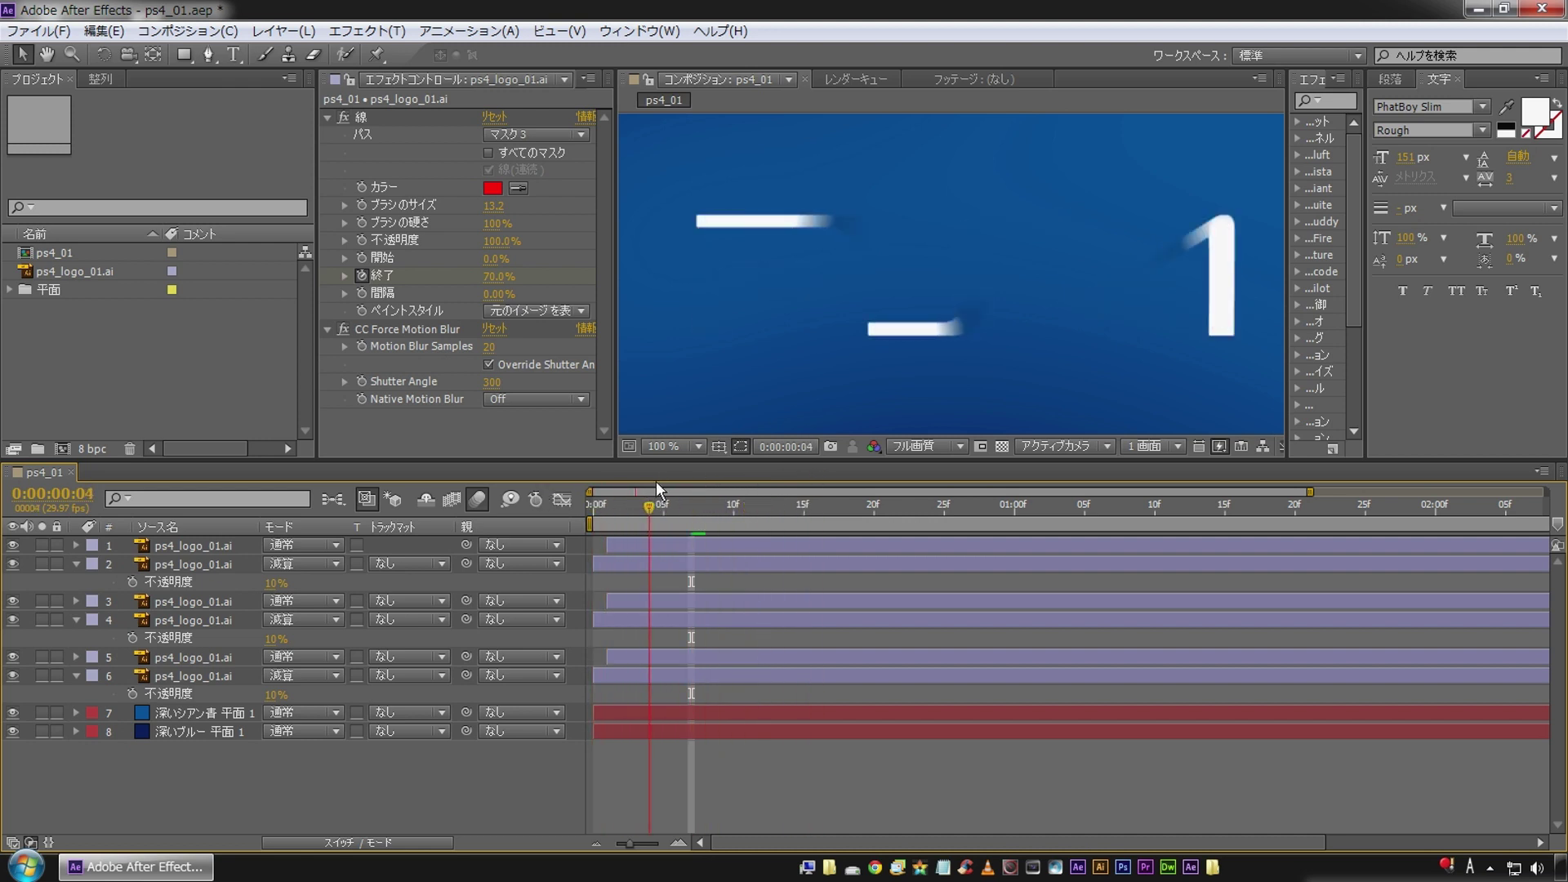
Step: Shift the S stroke layer and its trail copy later so they start near frame 10
left_click_drag(729, 478, 550, 473)
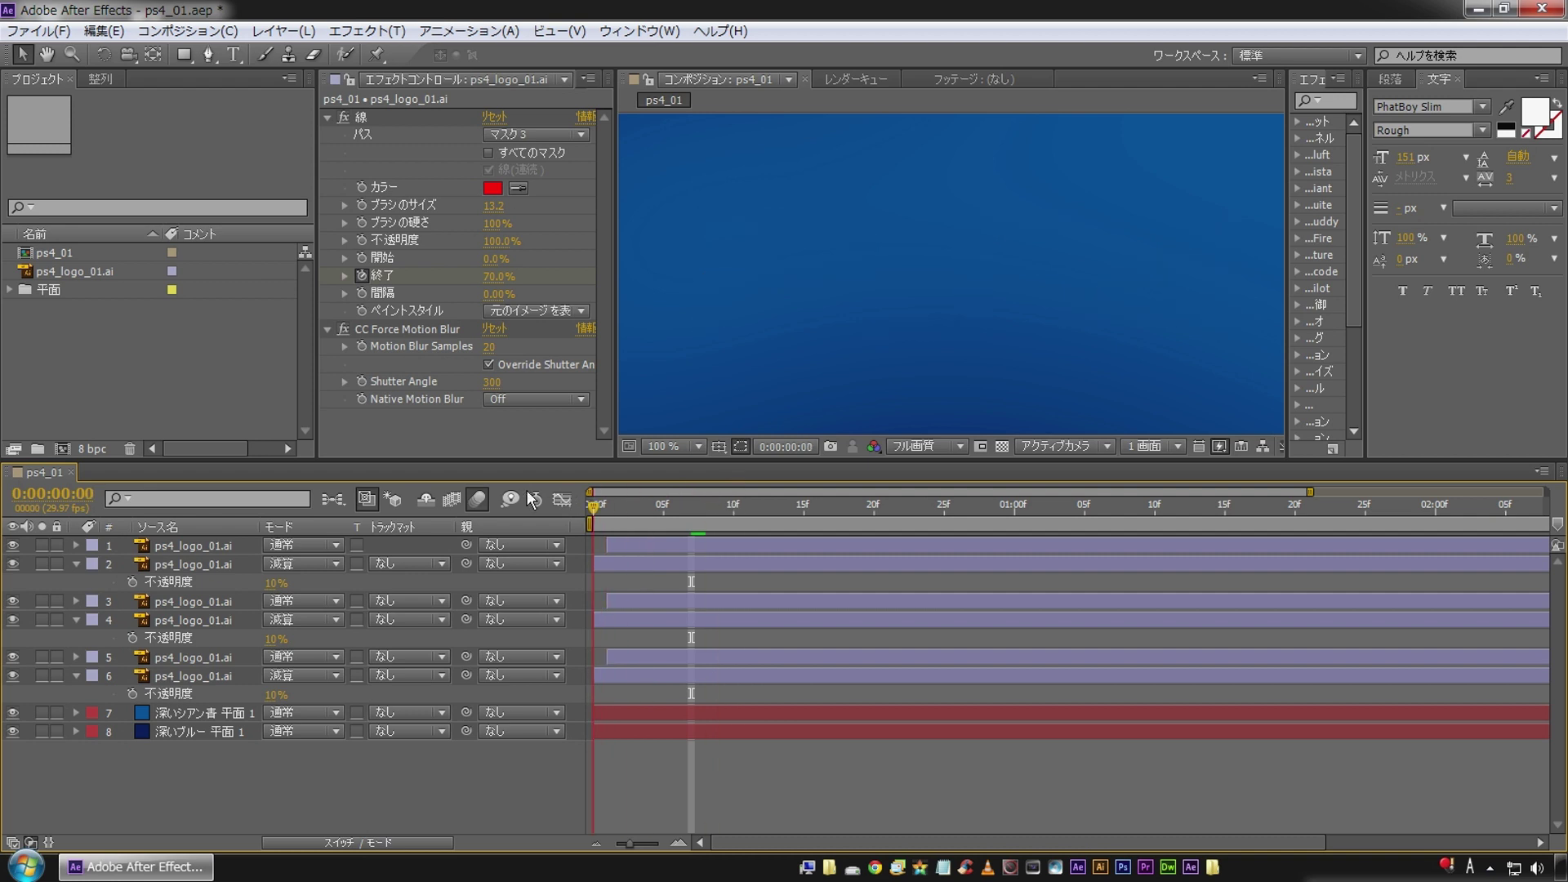
key("space")
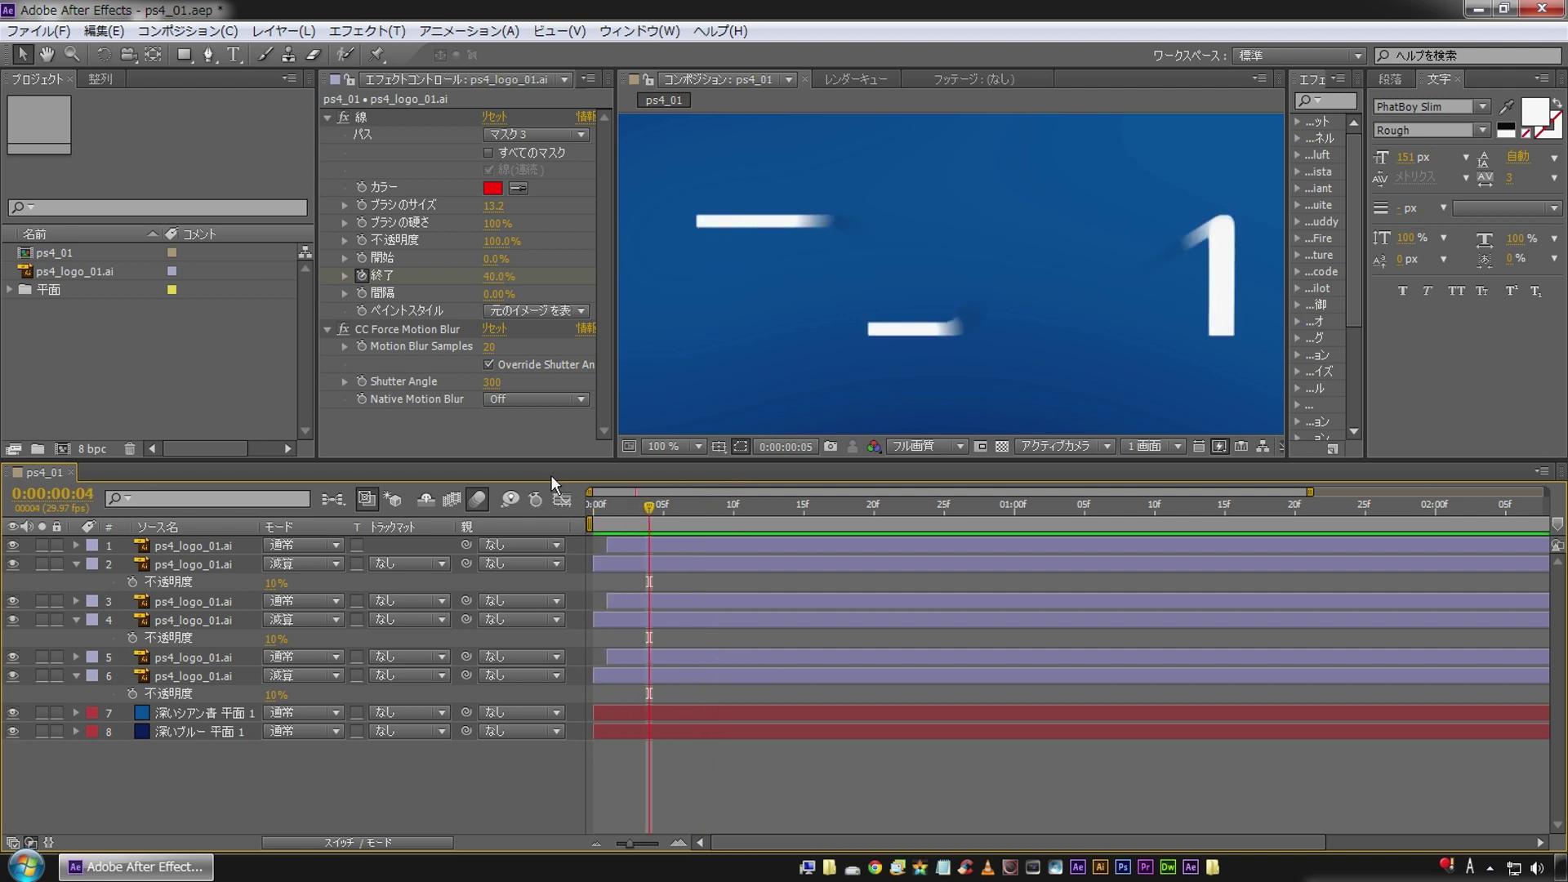
left_click(219, 601)
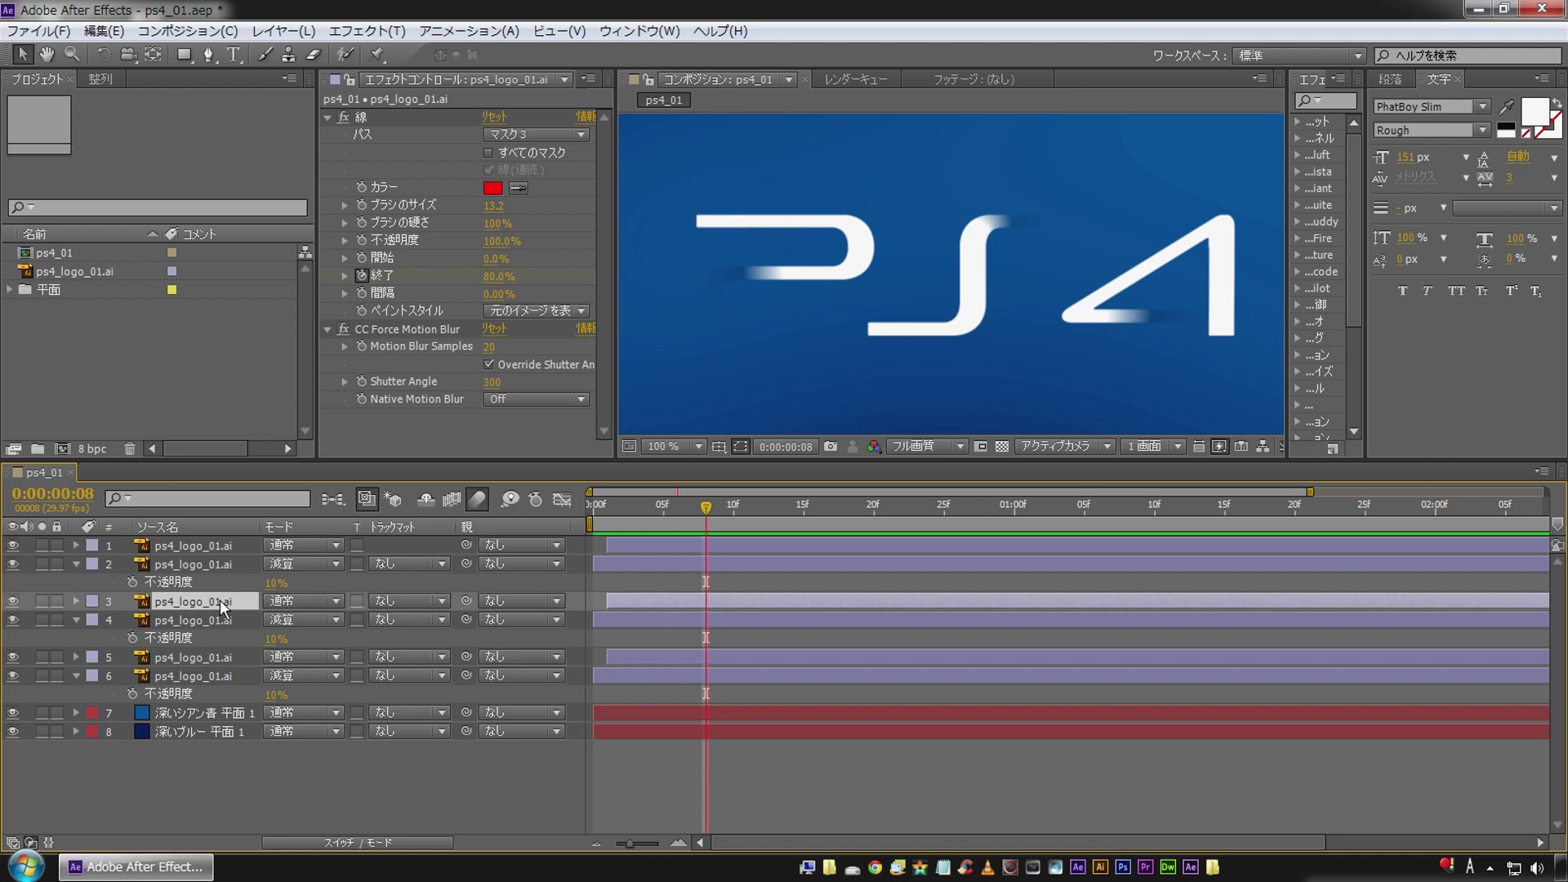
left_click(201, 620, "shift")
left_click_drag(657, 619, 770, 619)
key("Page_Down")
key("Page_Down")
key("Page_Down")
key("Page_Down")
key("Page_Down")
key("Page_Down")
key("Page_Down")
key("Page_Down")
Step: Shift the 4 stroke layer and its trail copy to start around frame 16, then preview from the beginning
left_click(646, 675)
left_click(641, 657, "shift")
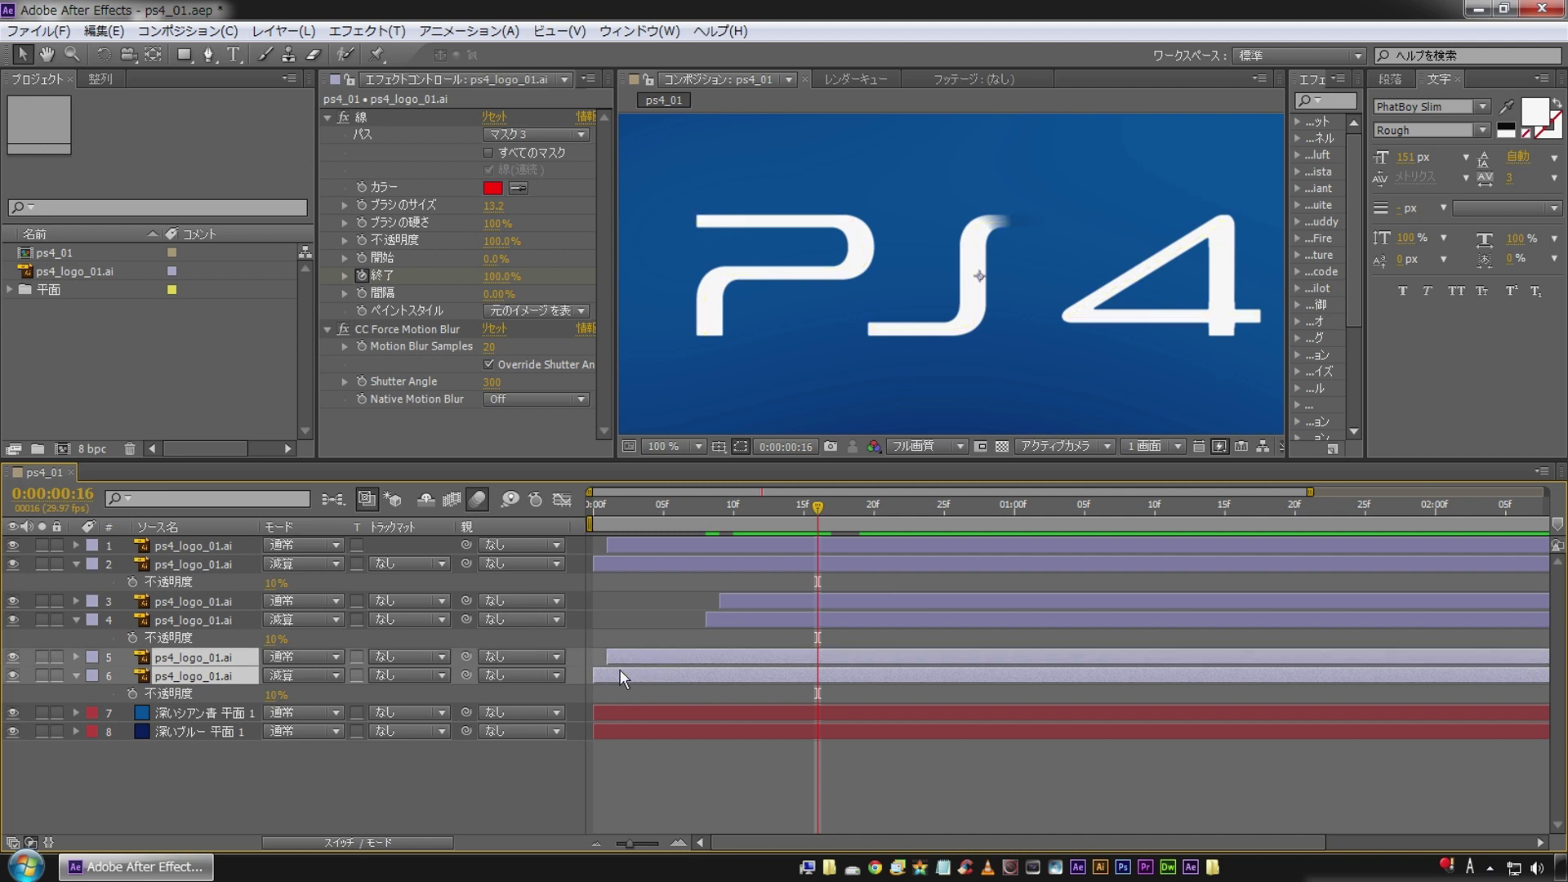
left_click_drag(621, 671, 850, 683)
left_click(510, 765)
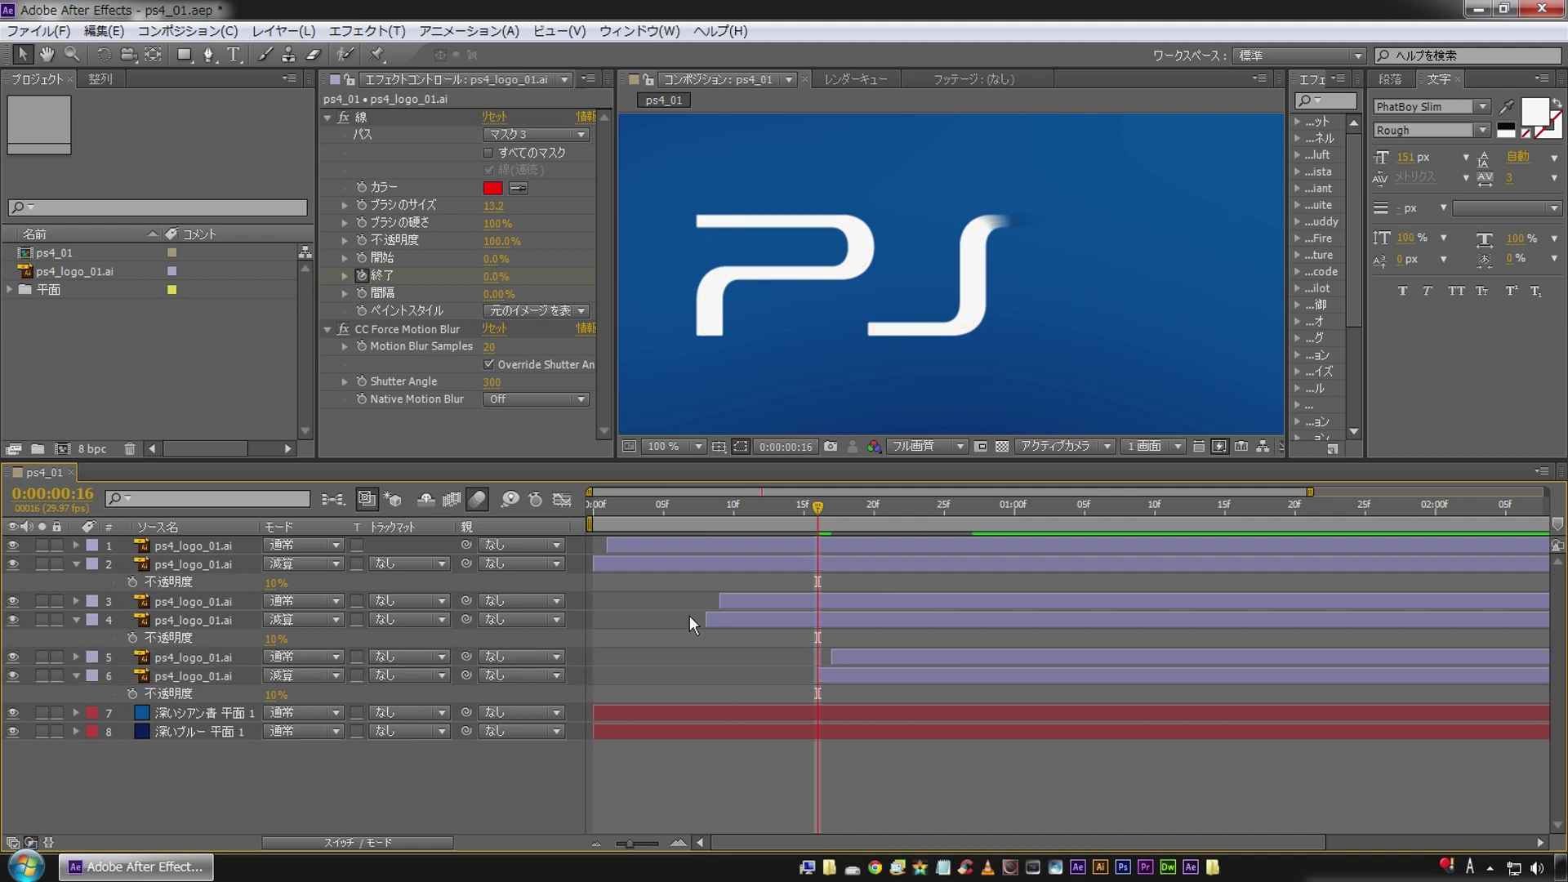
key("Home")
key("space")
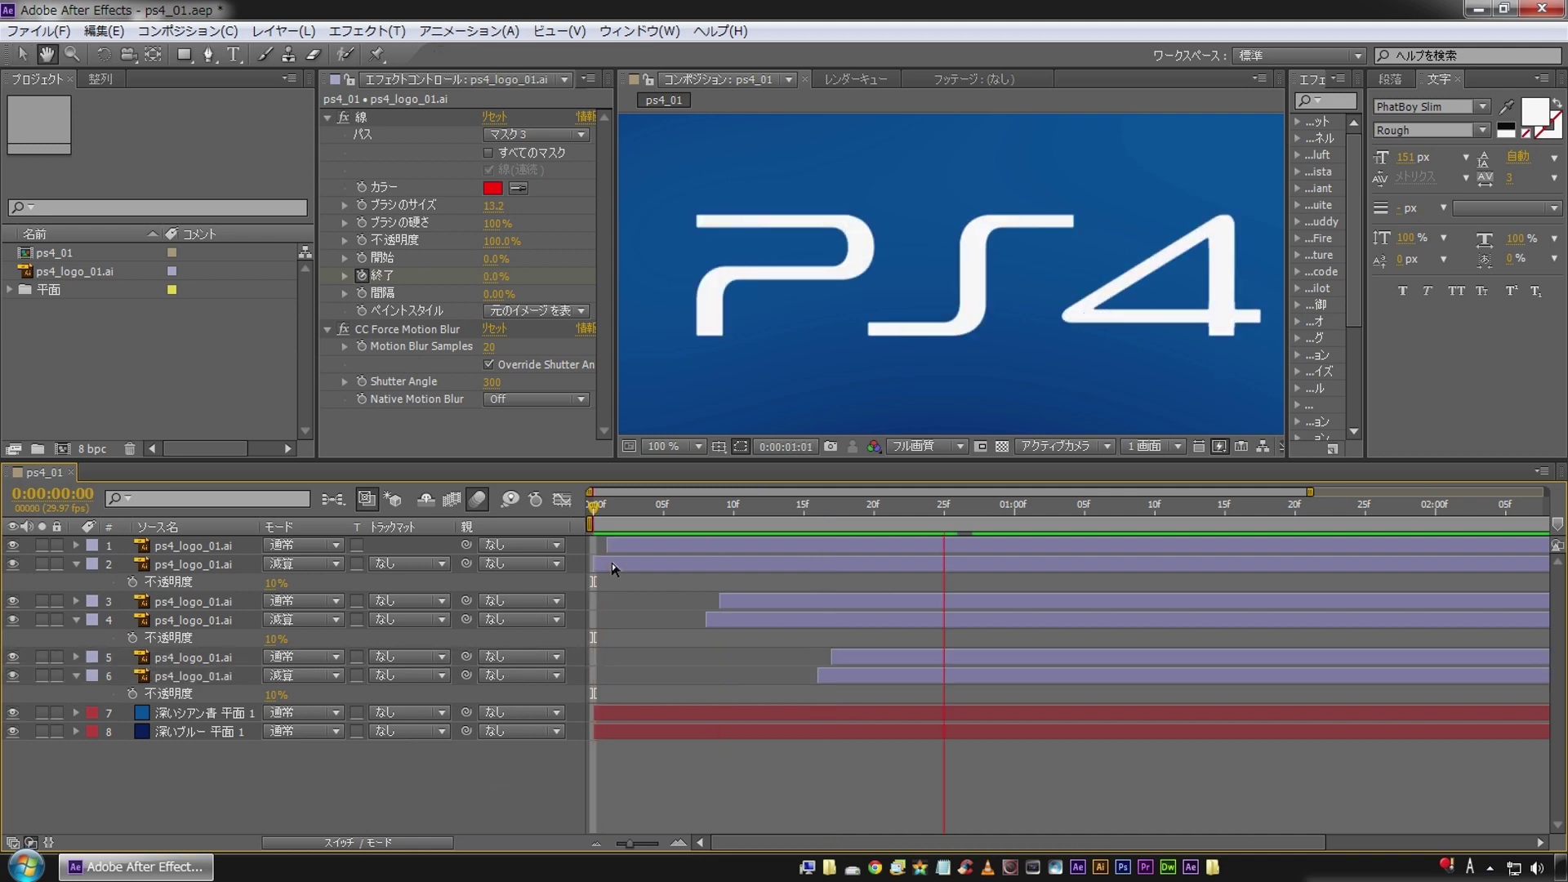